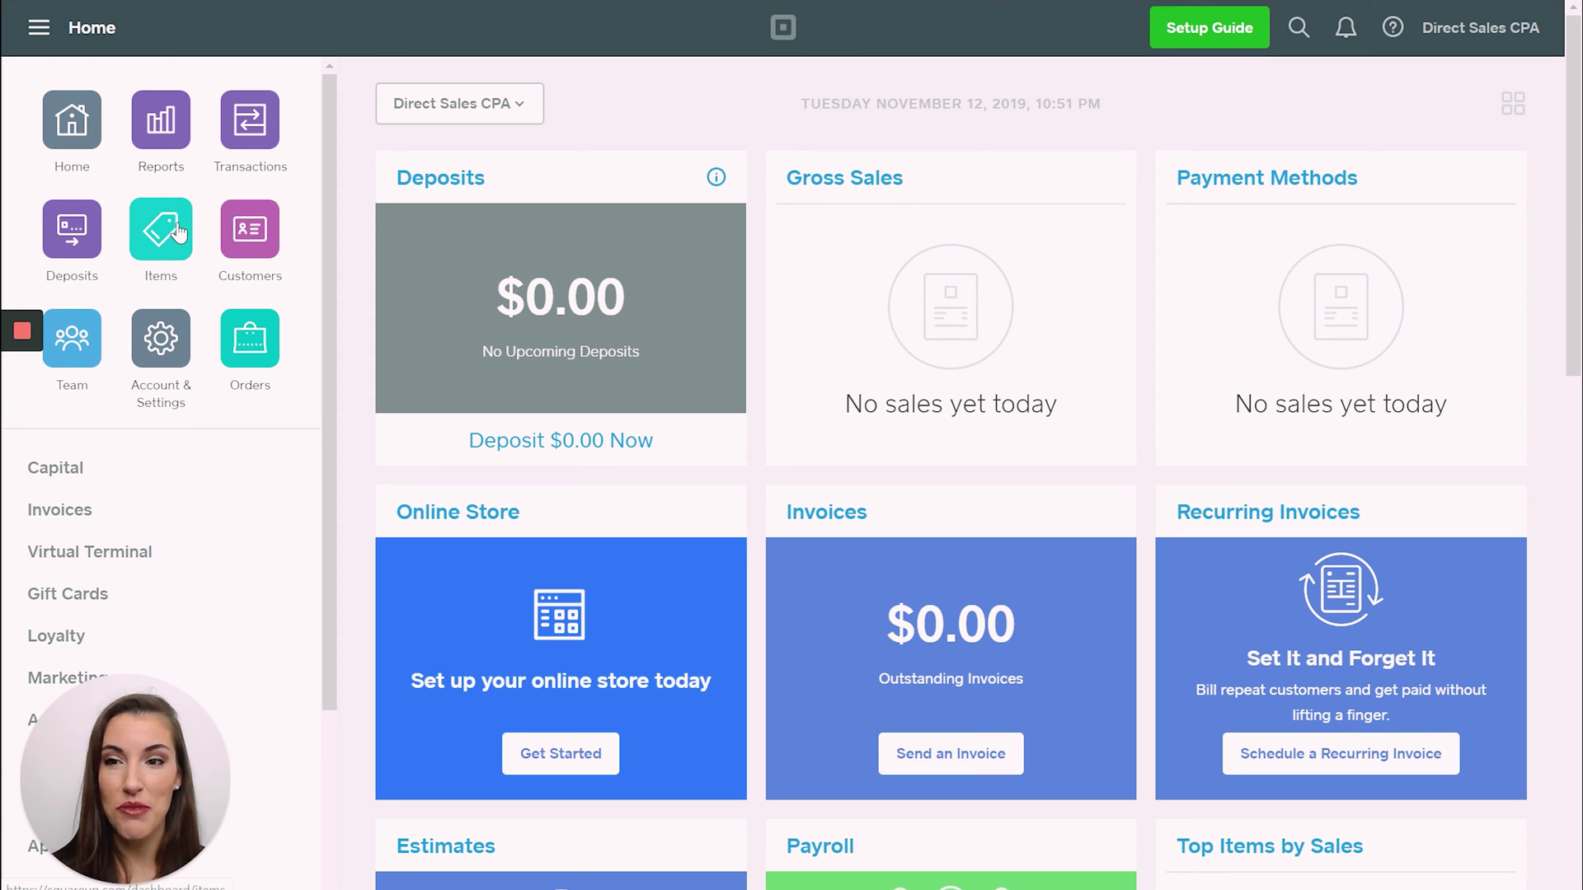
- Create a new item in the item library, name it "Blu-red LipSense" and check its category choices
click(169, 240)
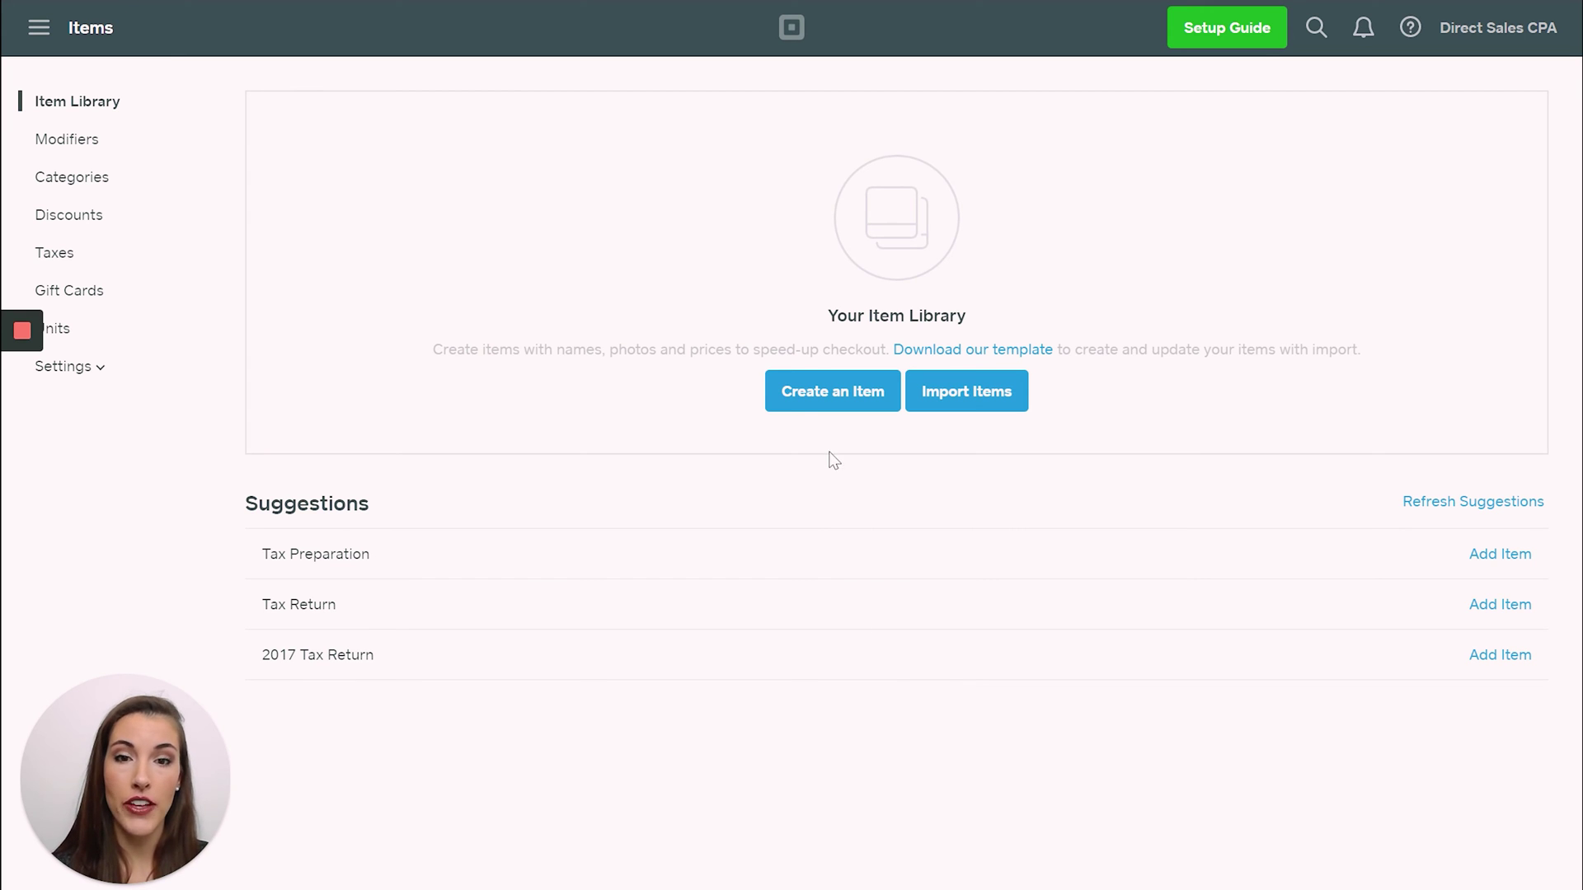
click(838, 405)
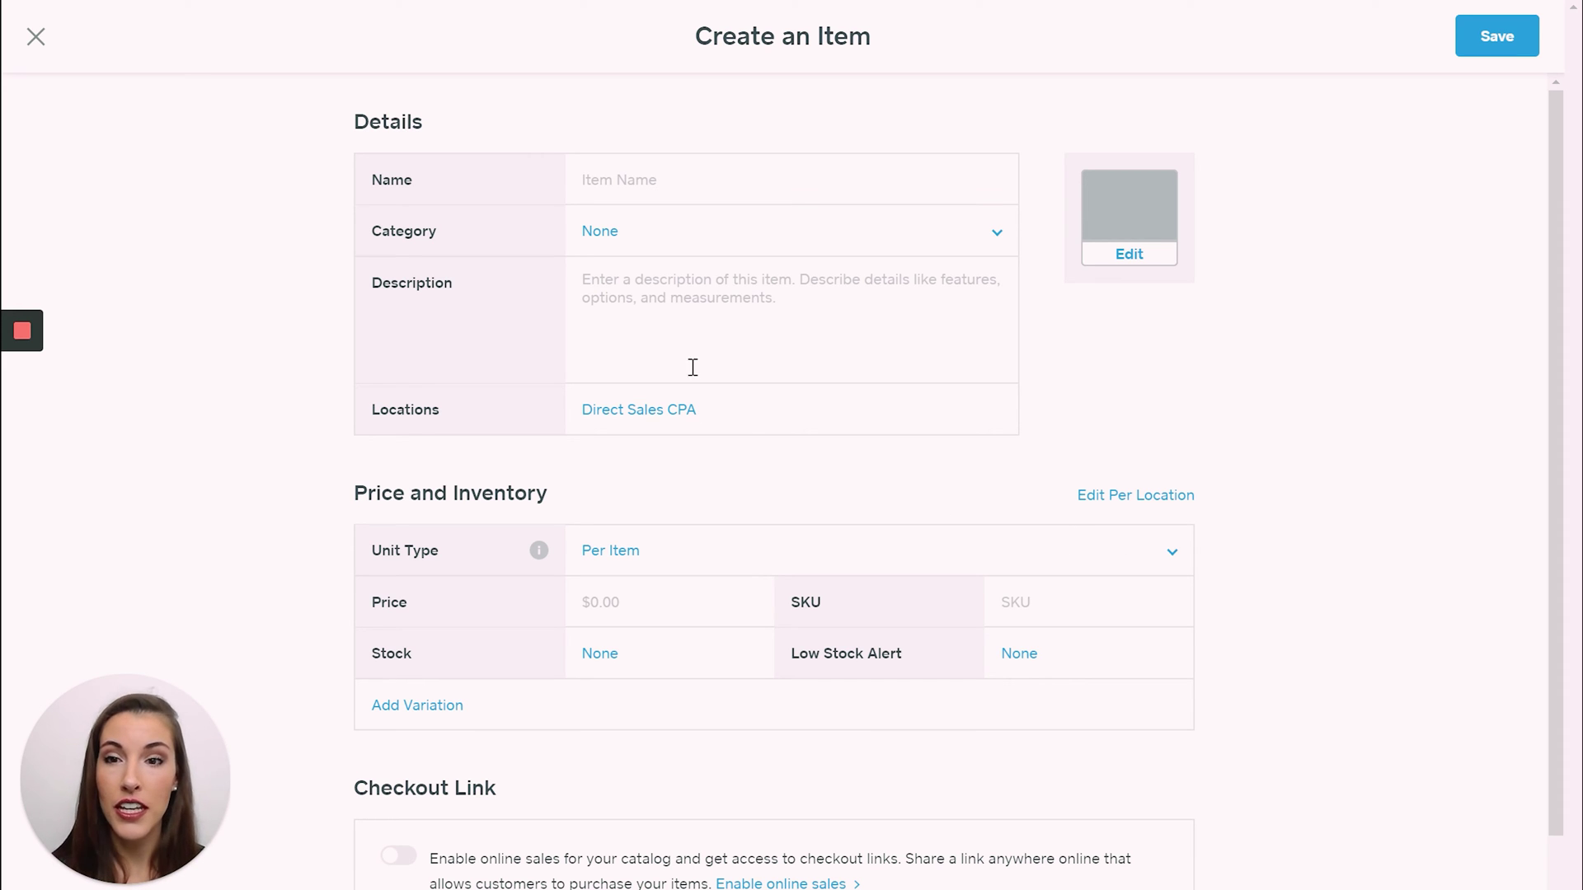
click(639, 181)
text(Bl)
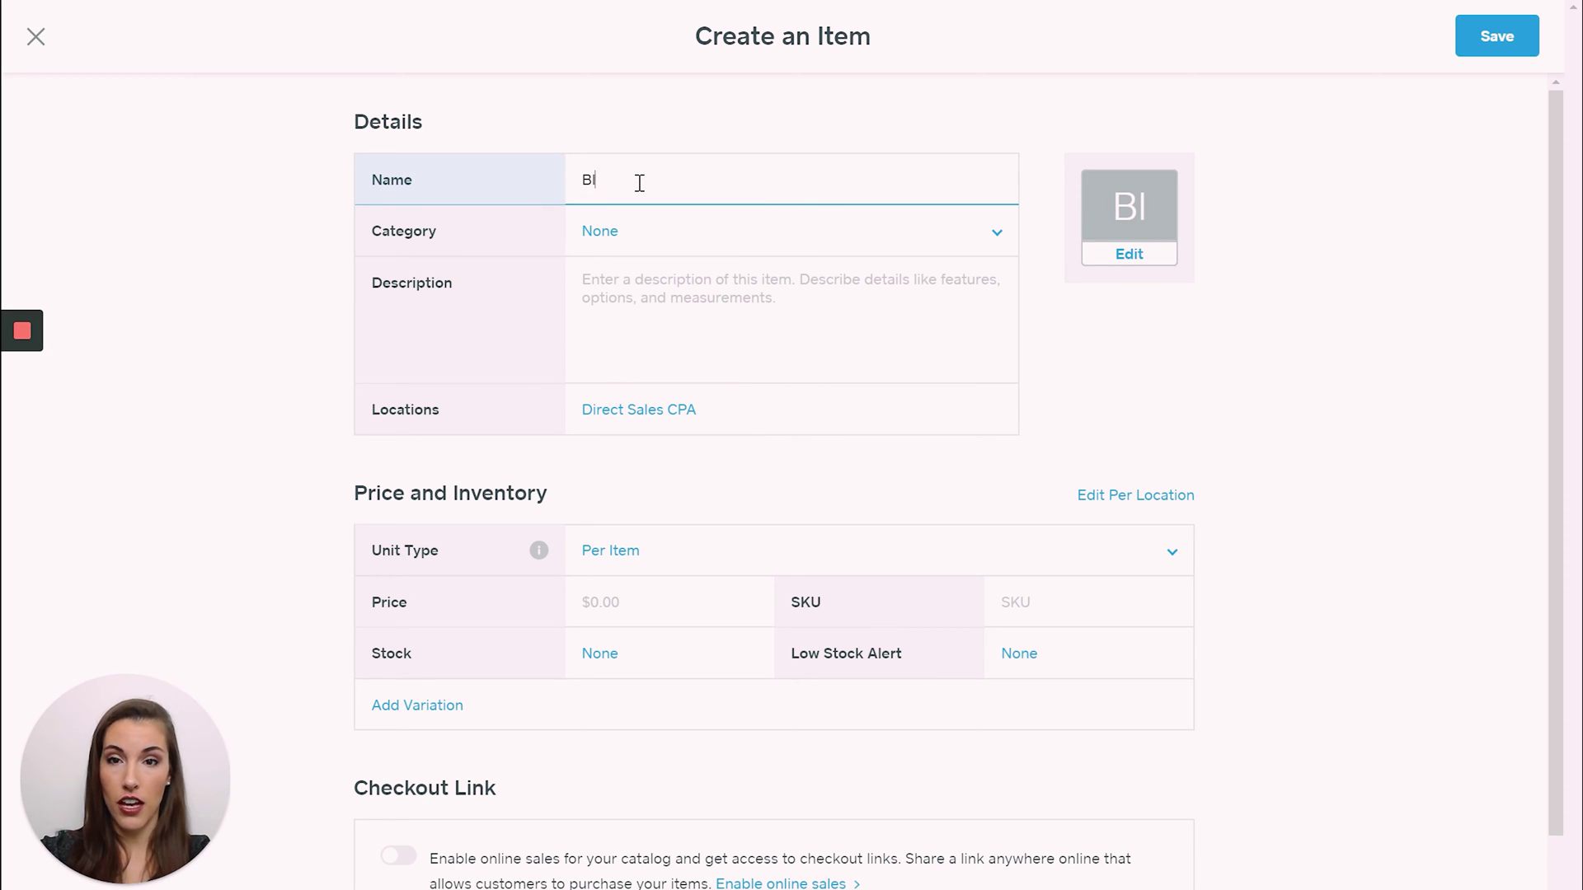
text(u-red LipSense)
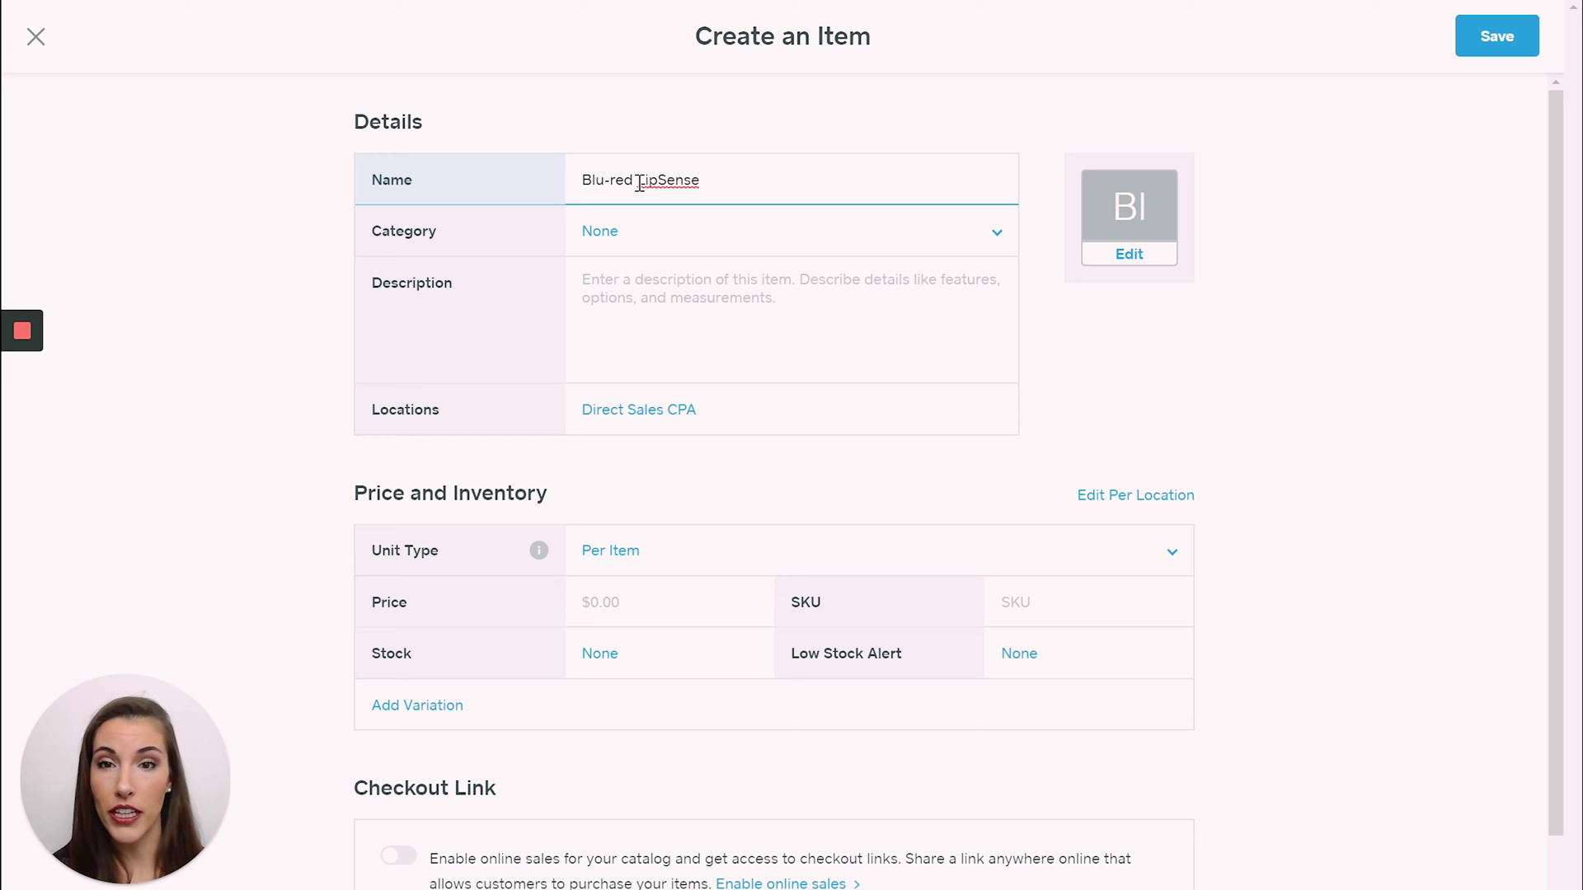
click(607, 234)
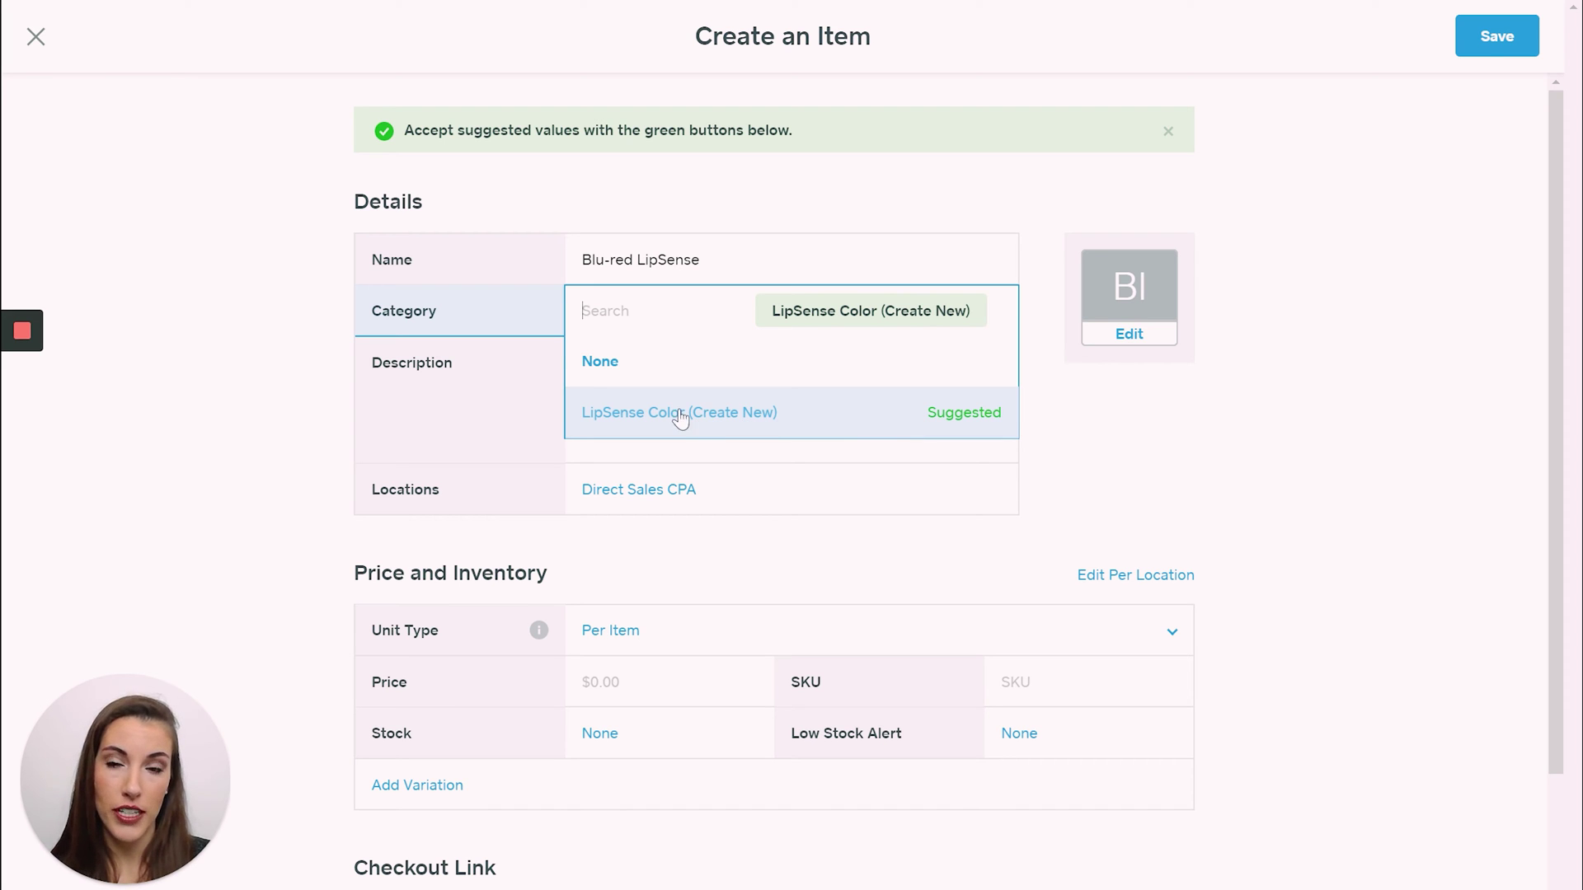
click(1152, 427)
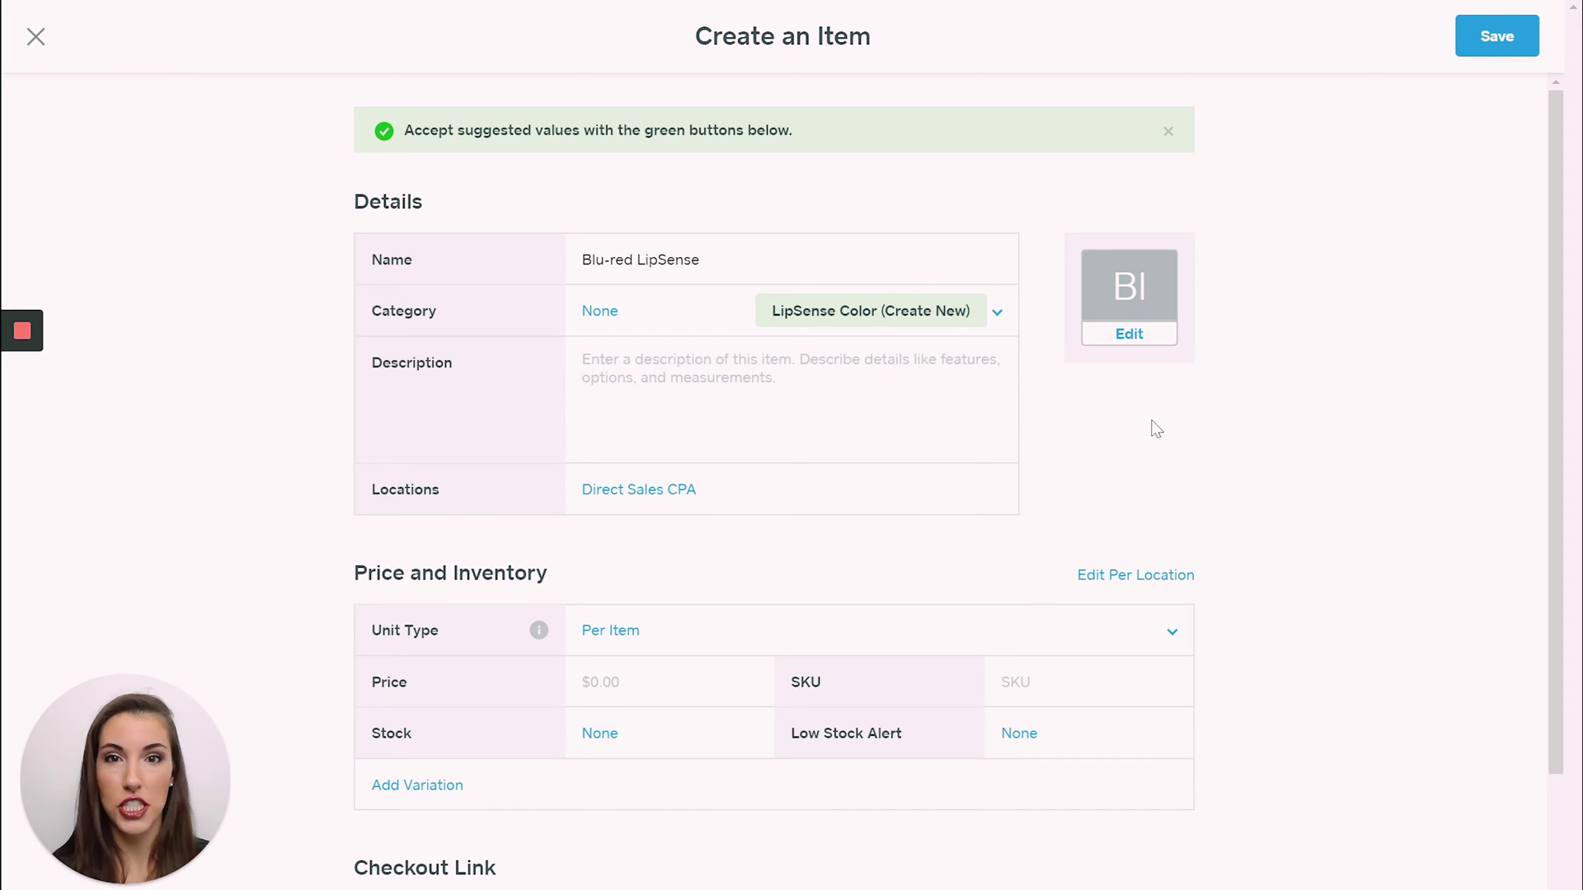
- Enter "Cool red lip color" as the item's description
click(673, 398)
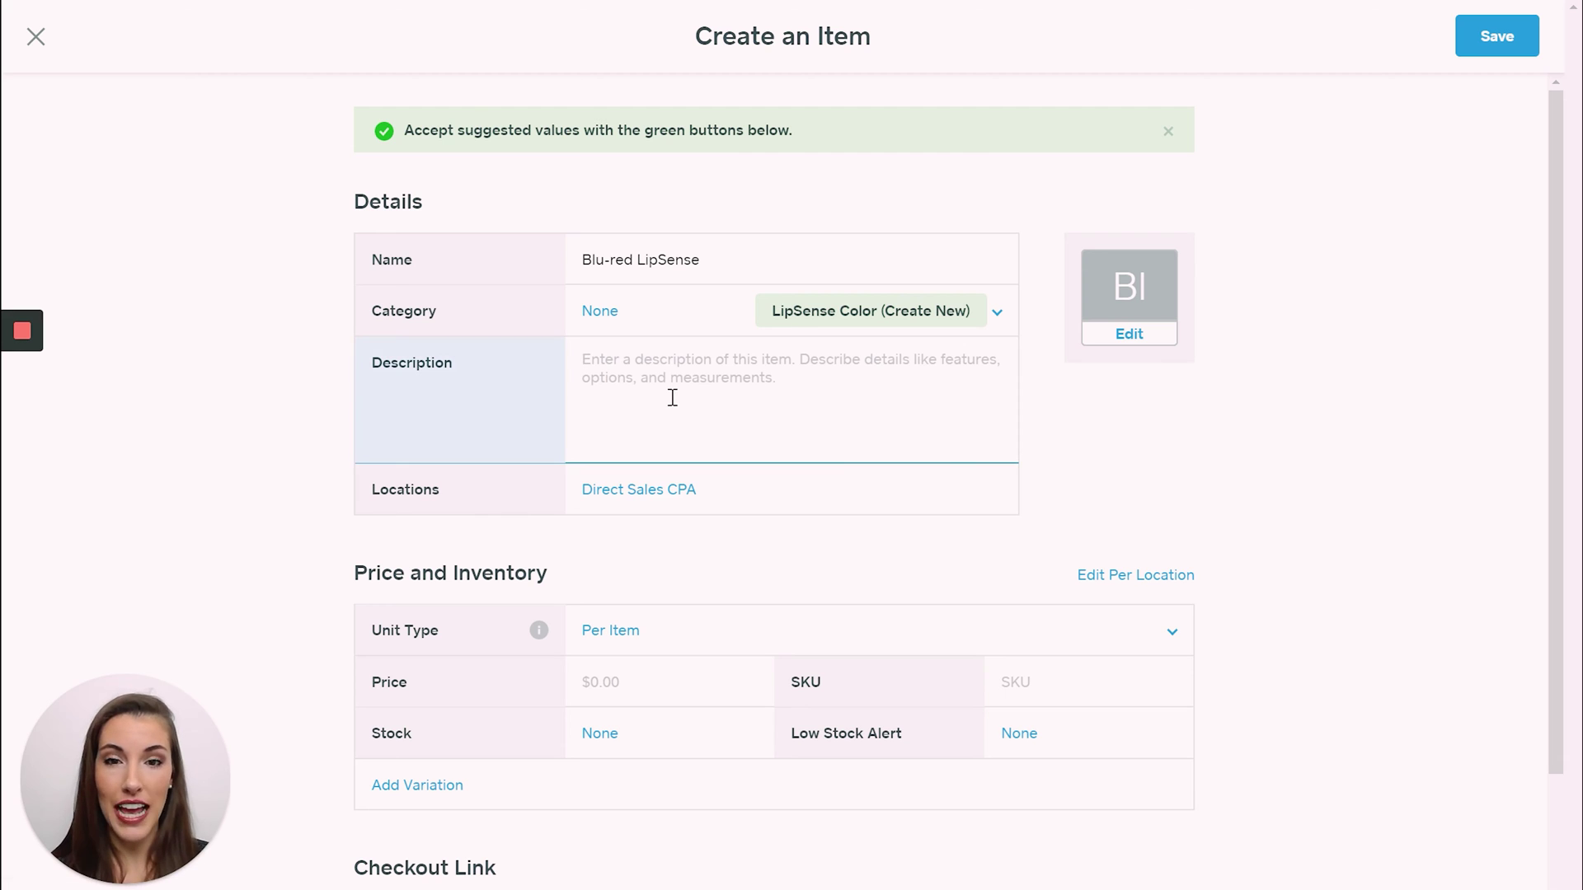
text(Cool blue)
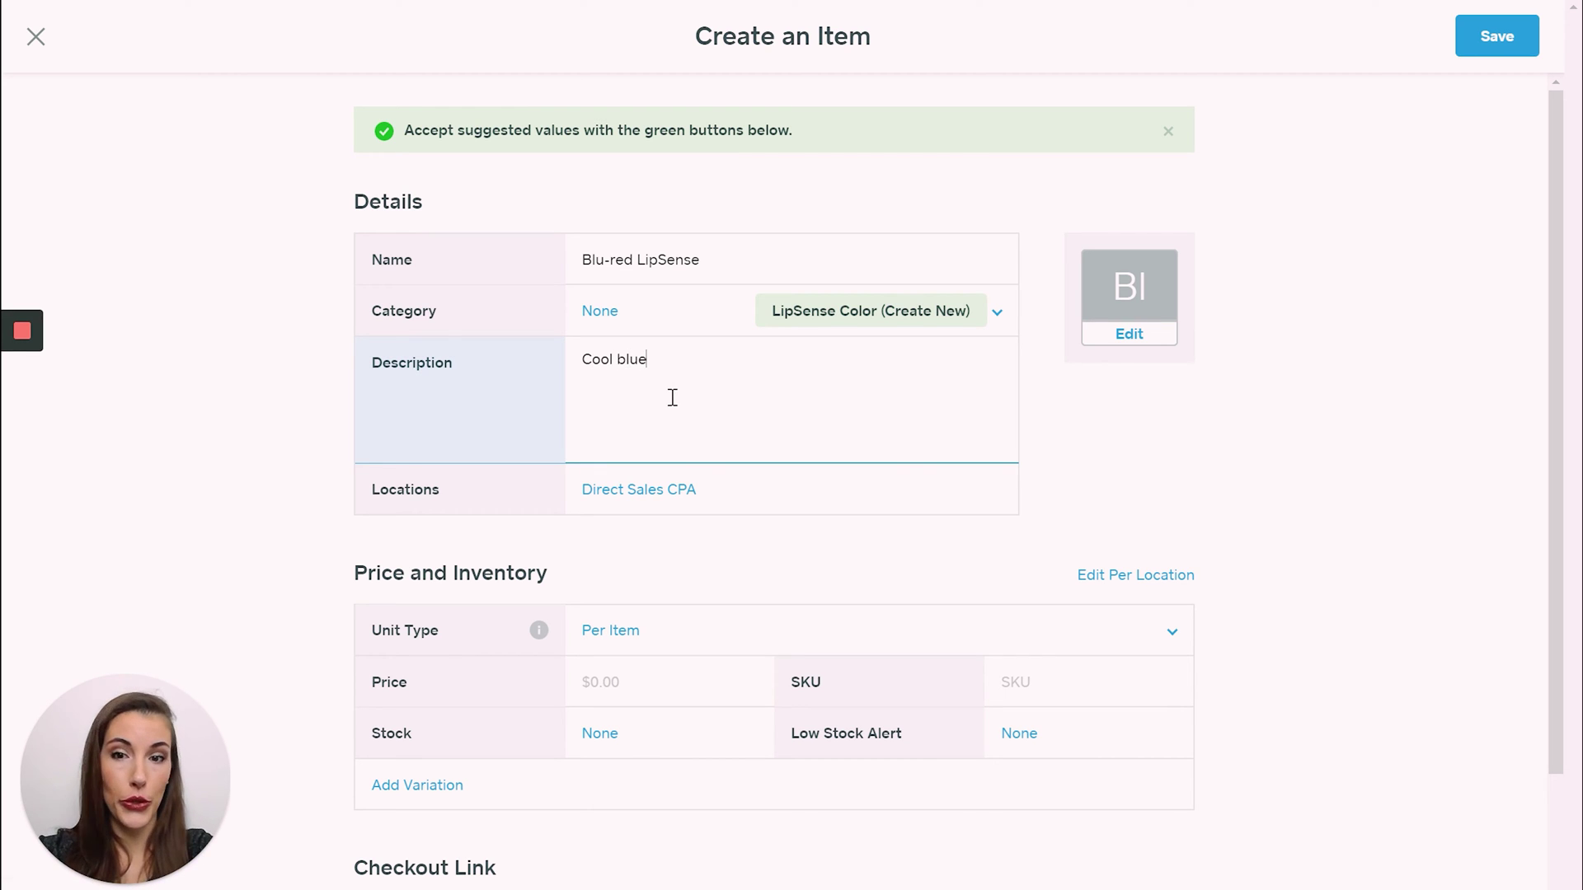
text( re)
key(BackSpace)
key(BackSpace)
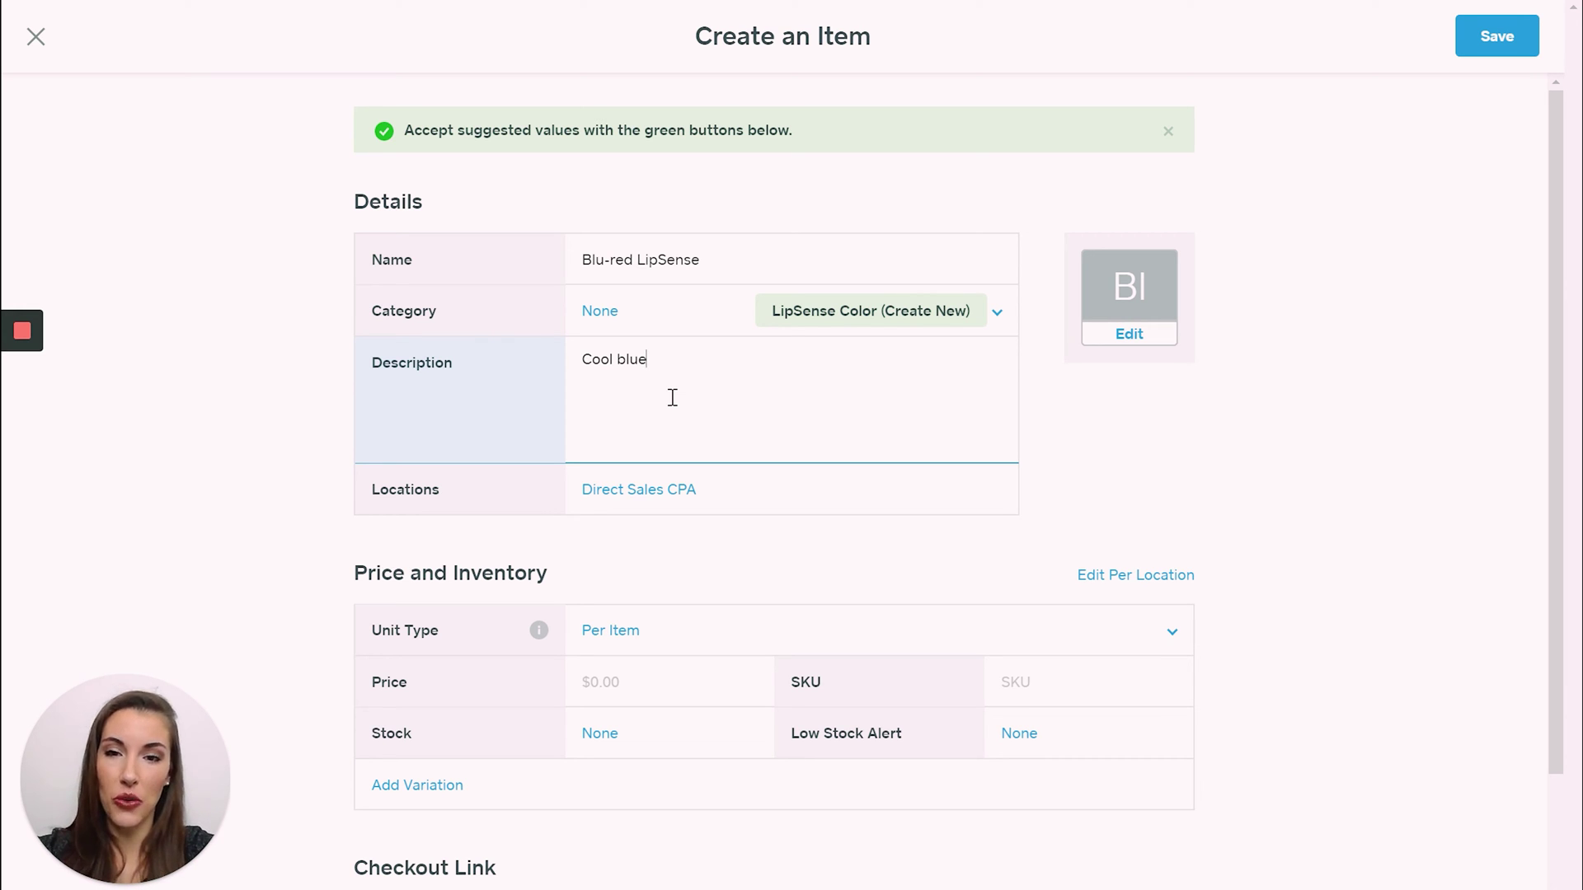
key(BackSpace)
key(BackSpace)
key(BackSpace)
key(BackSpace)
key(BackSpace)
text(red lip color)
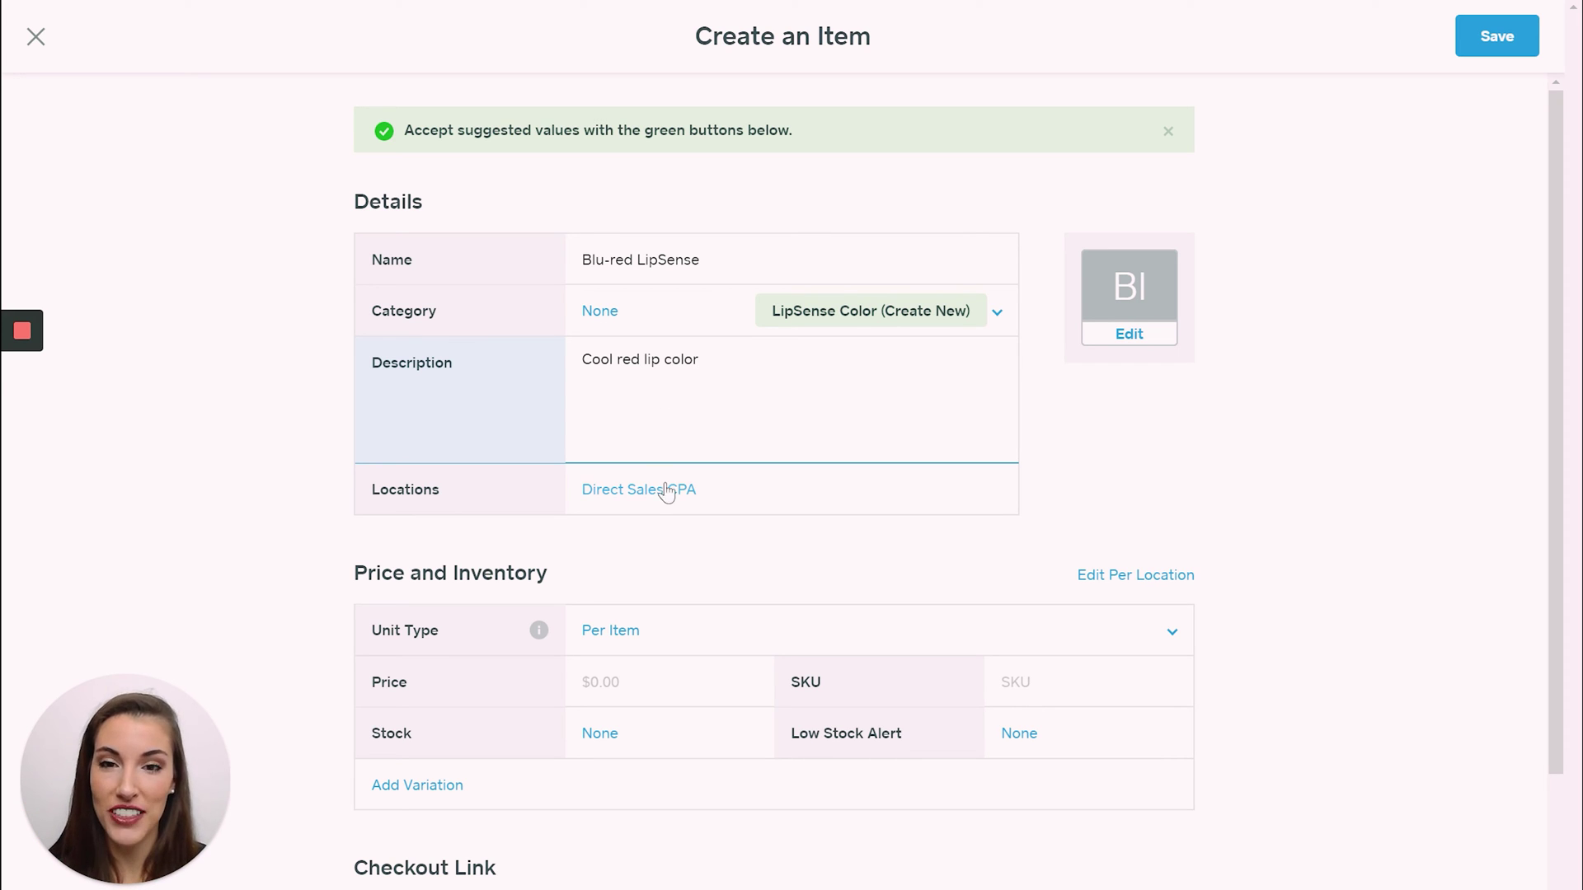
- Review the item's location settings and the available unit types without changing them
click(665, 513)
click(654, 507)
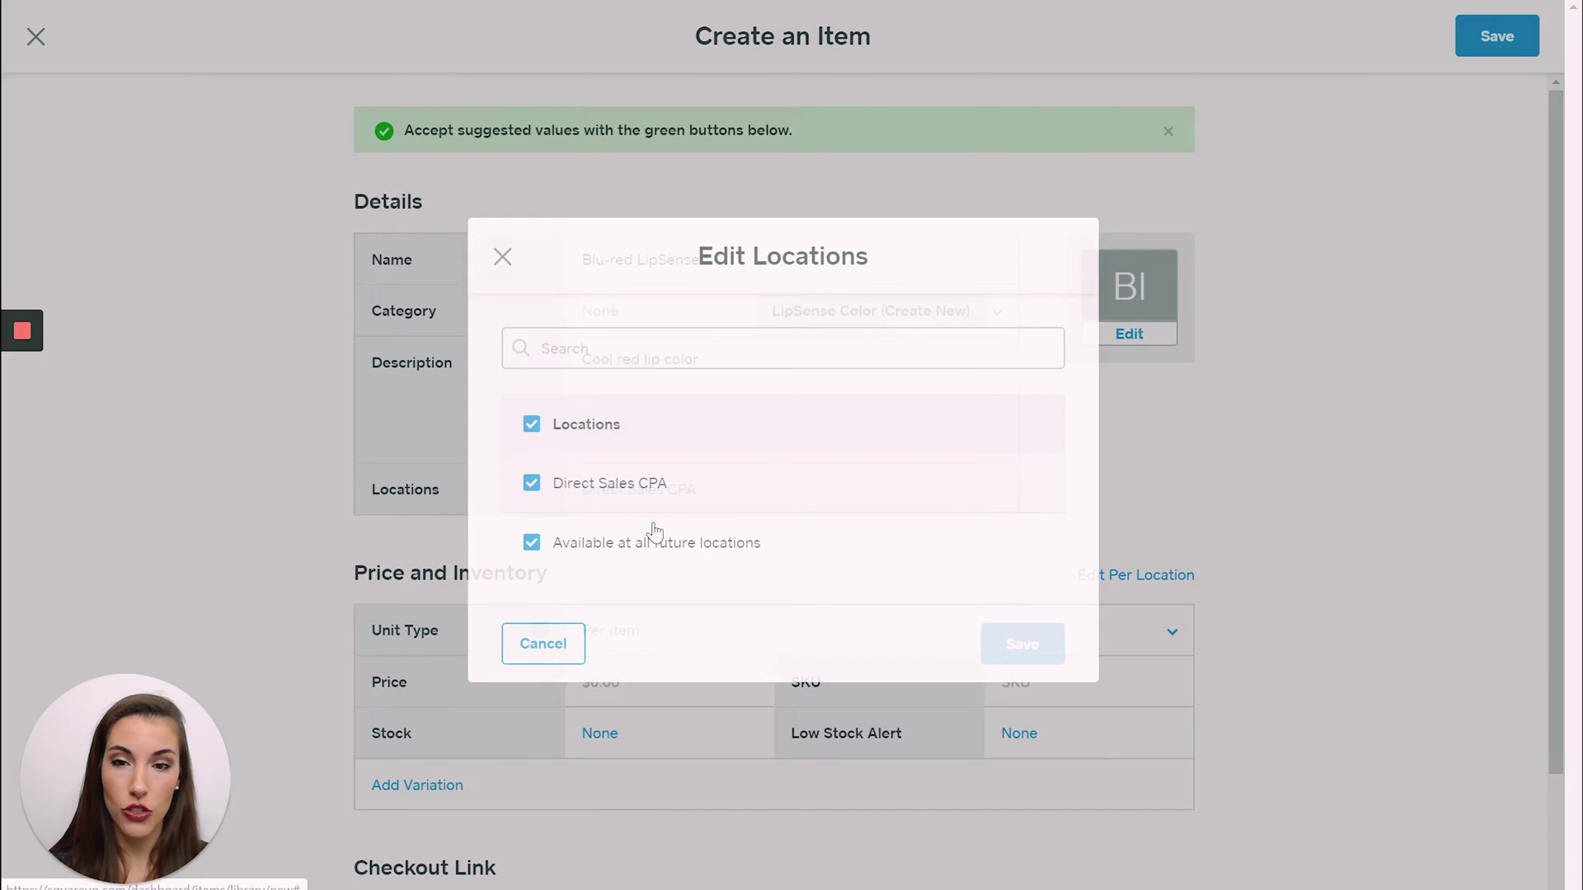
click(541, 647)
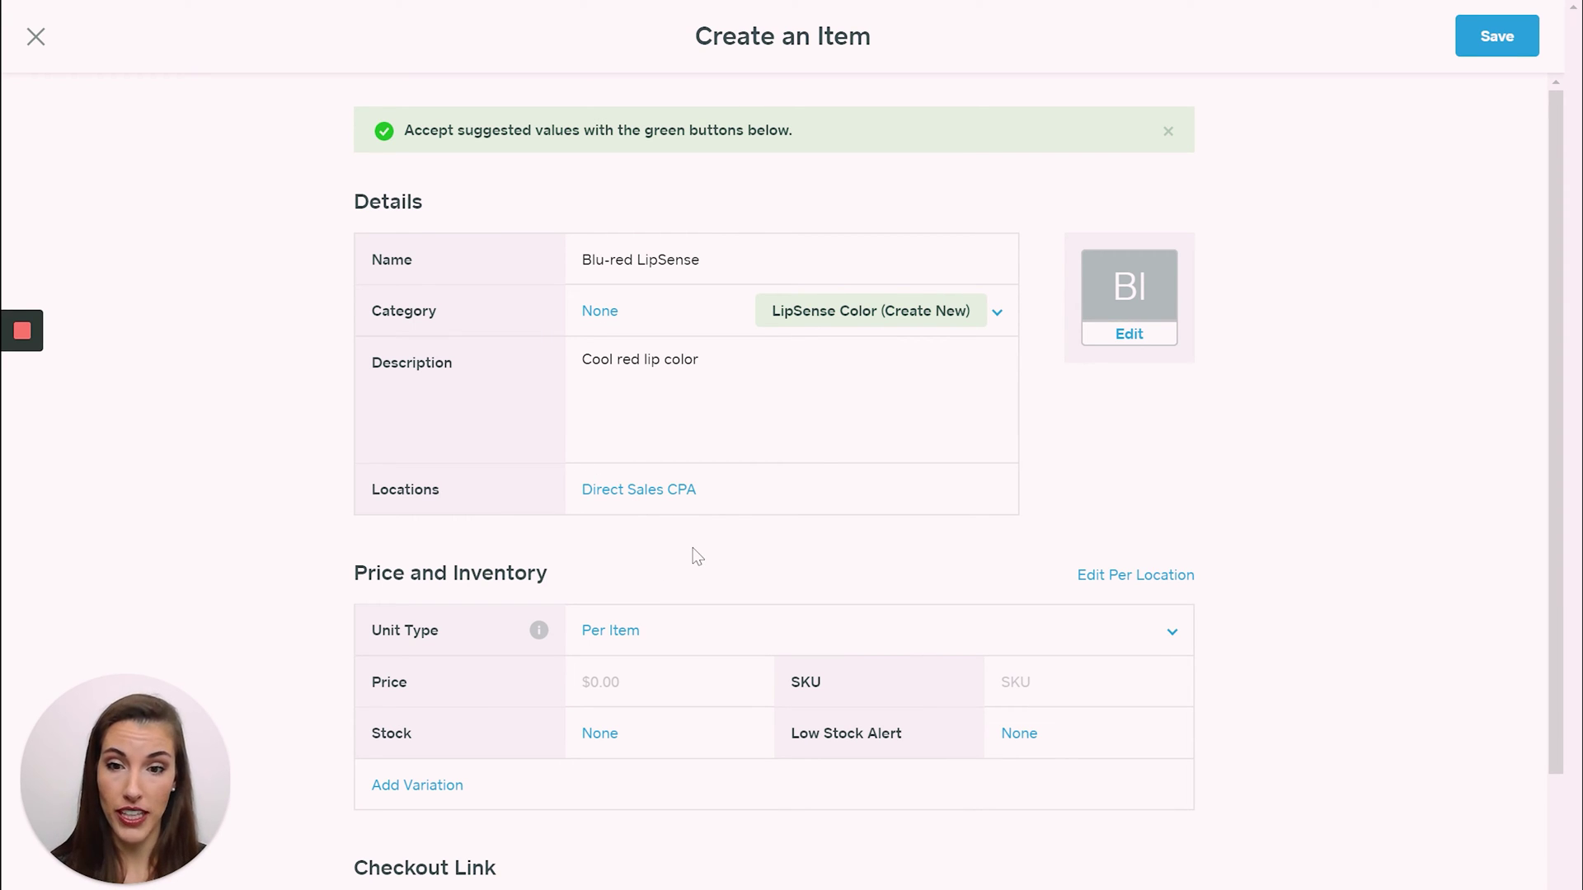
click(608, 640)
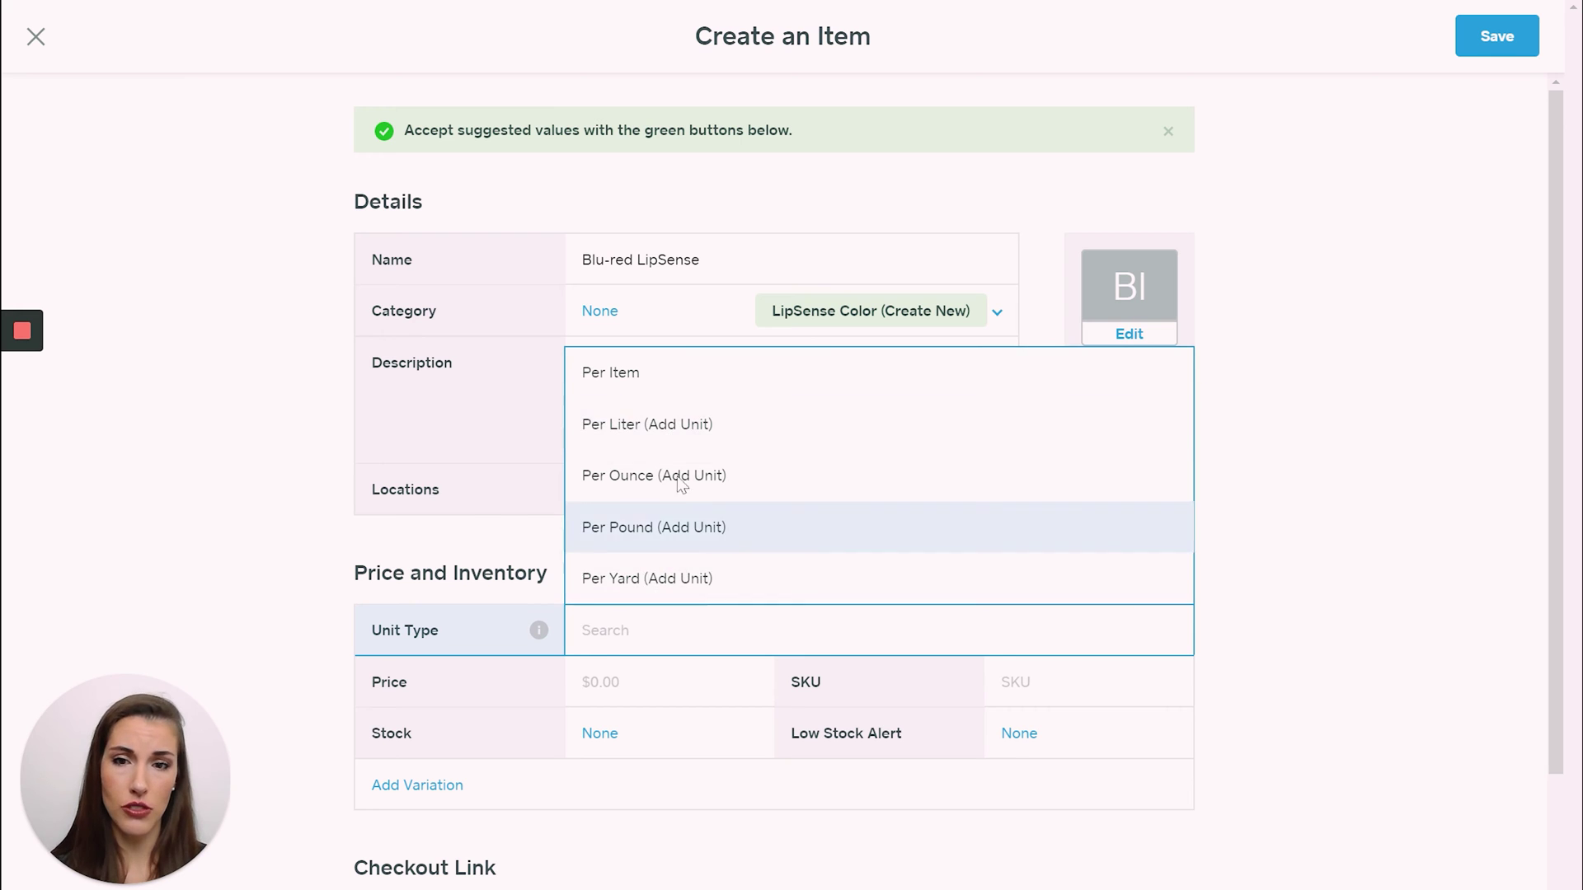
click(1359, 529)
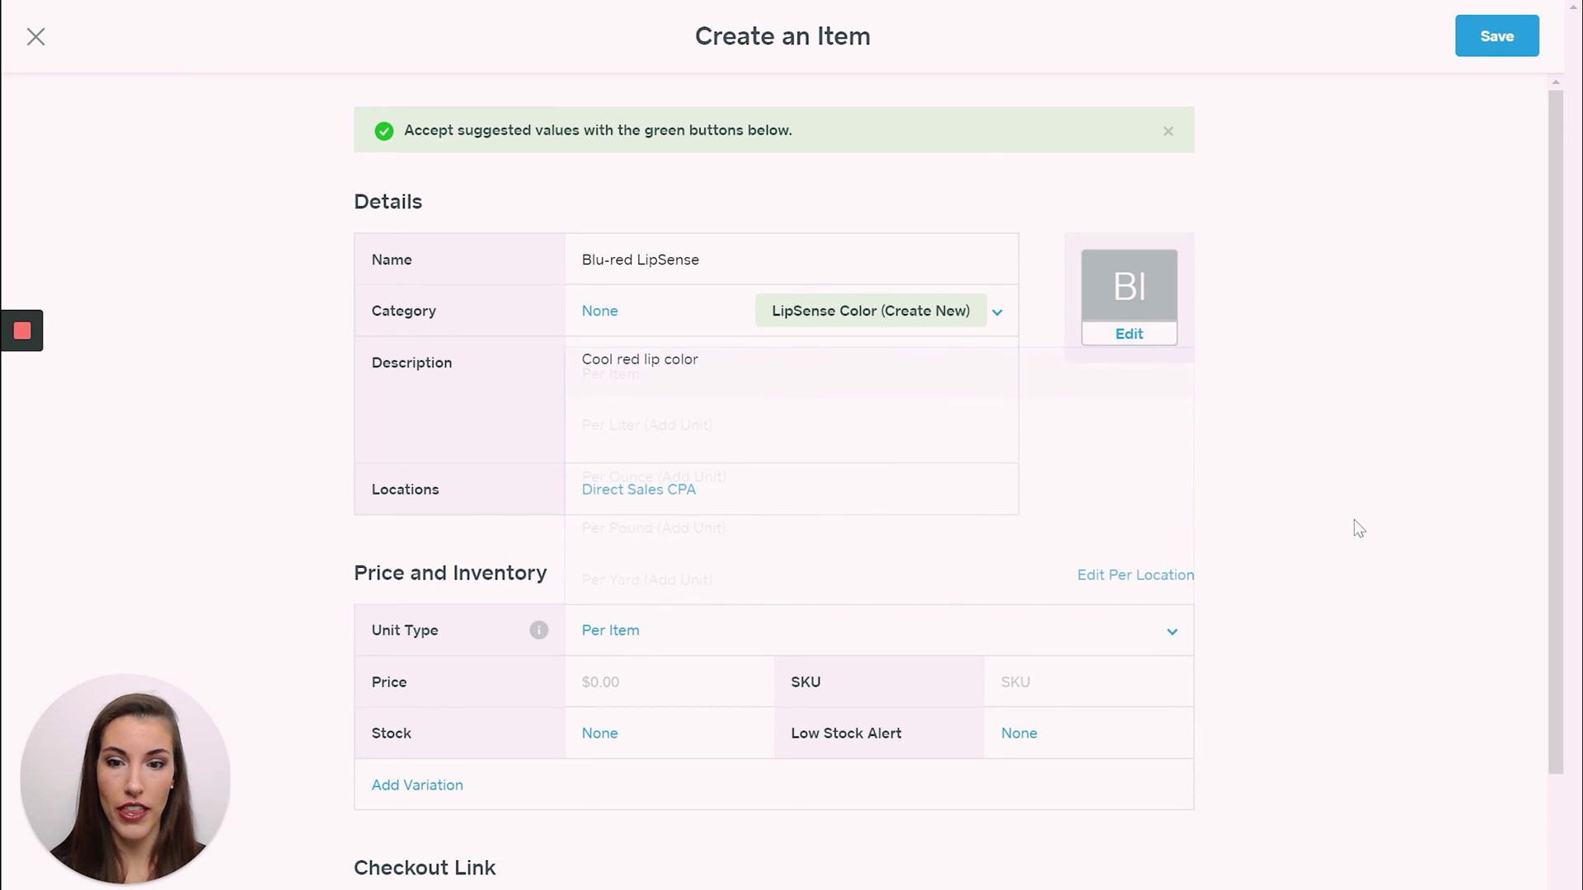
- Set the item's price to $25 and turn on stock tracking for its variation
click(648, 686)
text(25)
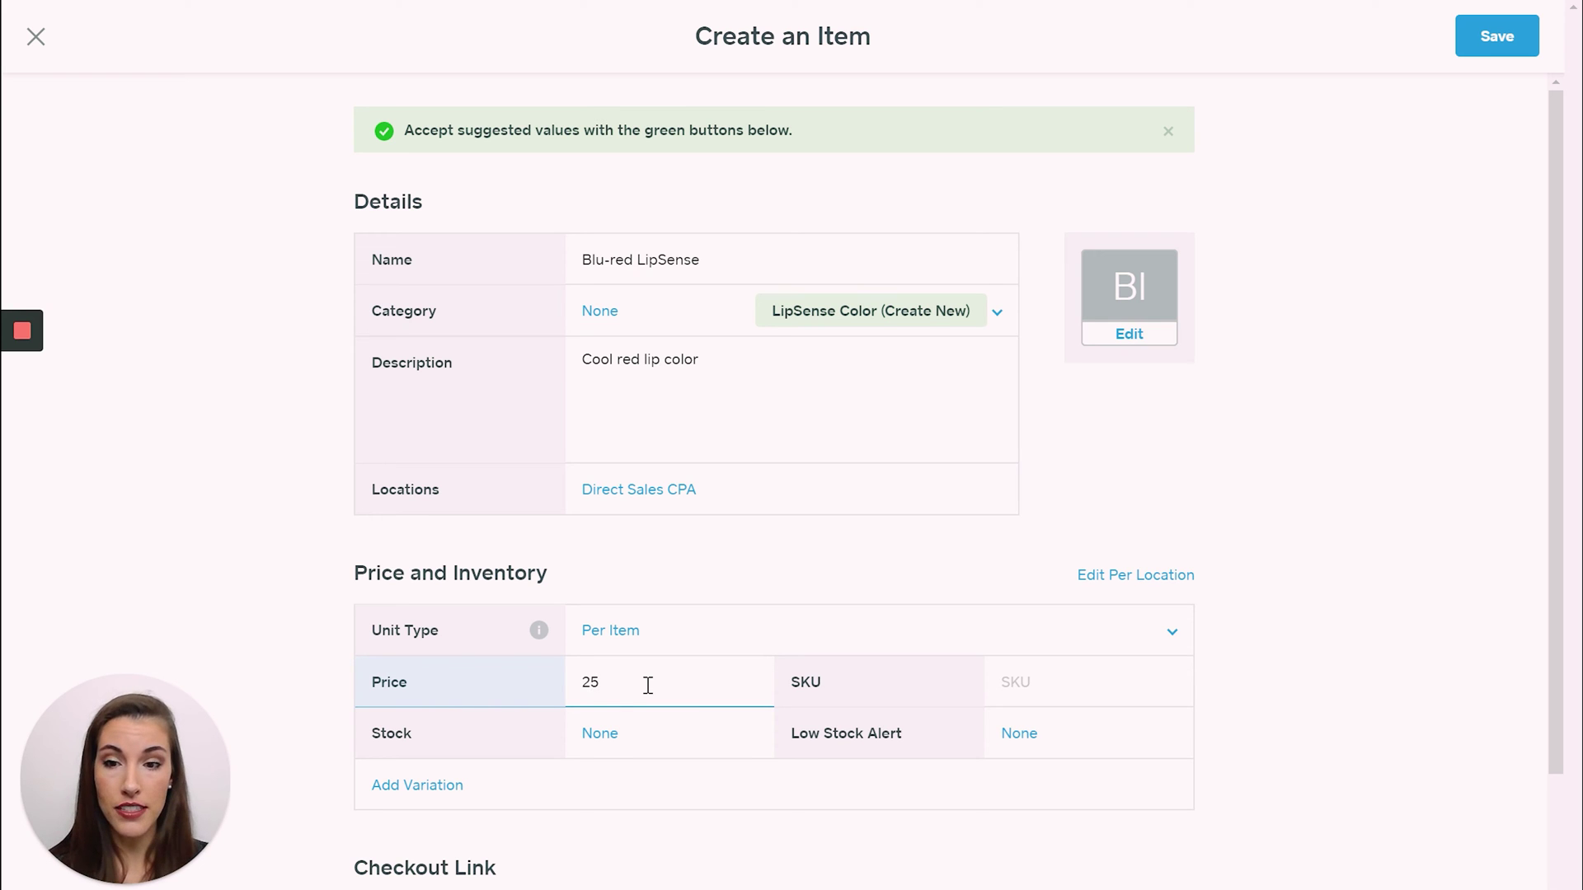
click(593, 752)
click(610, 734)
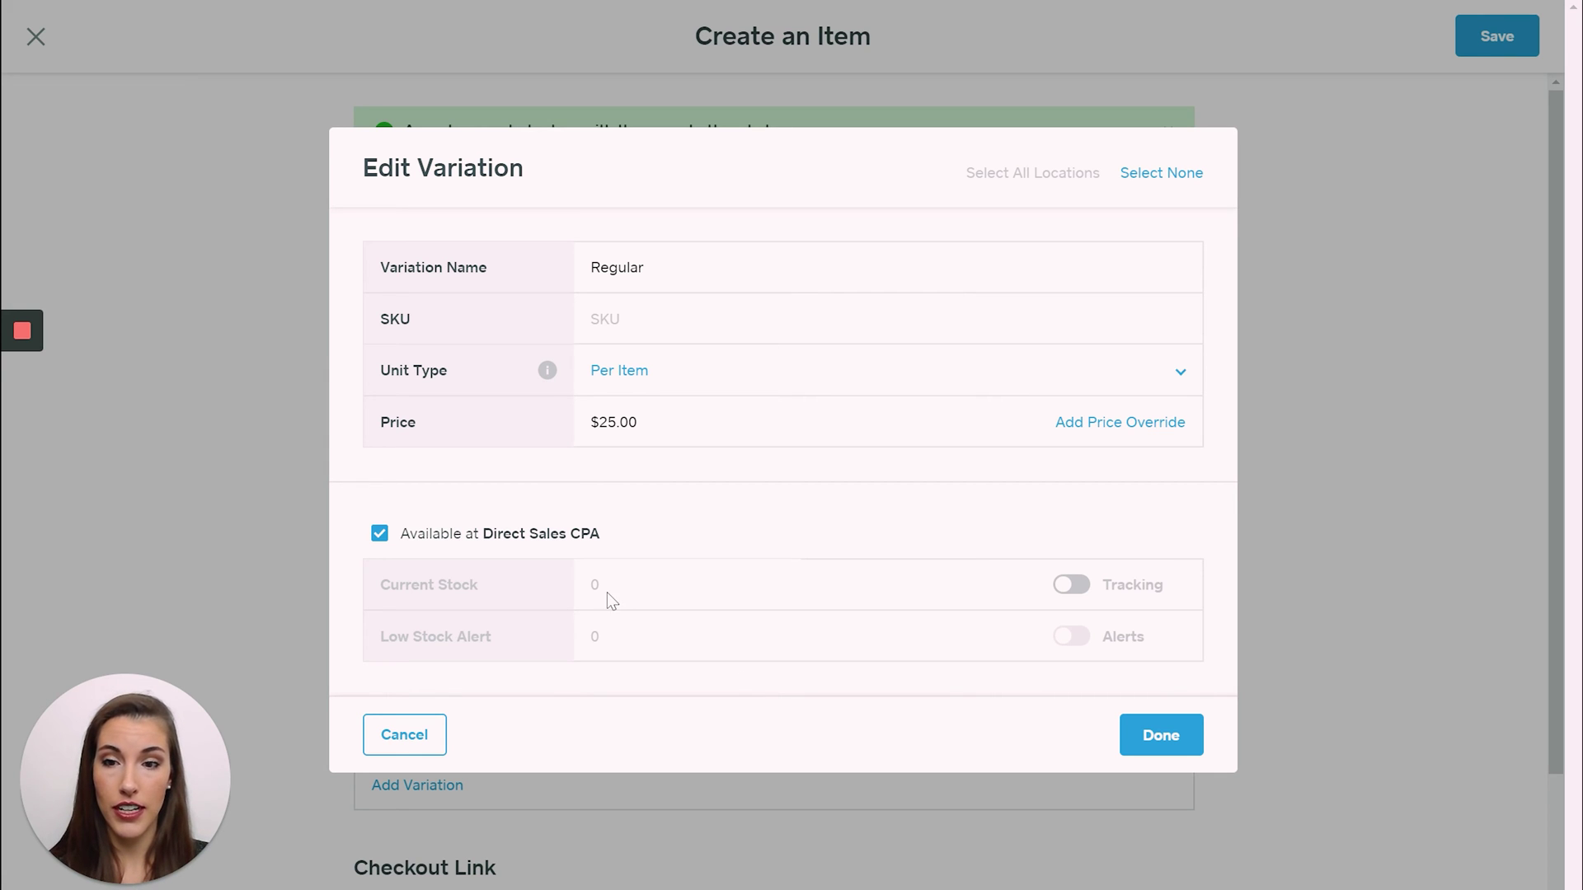
click(1071, 584)
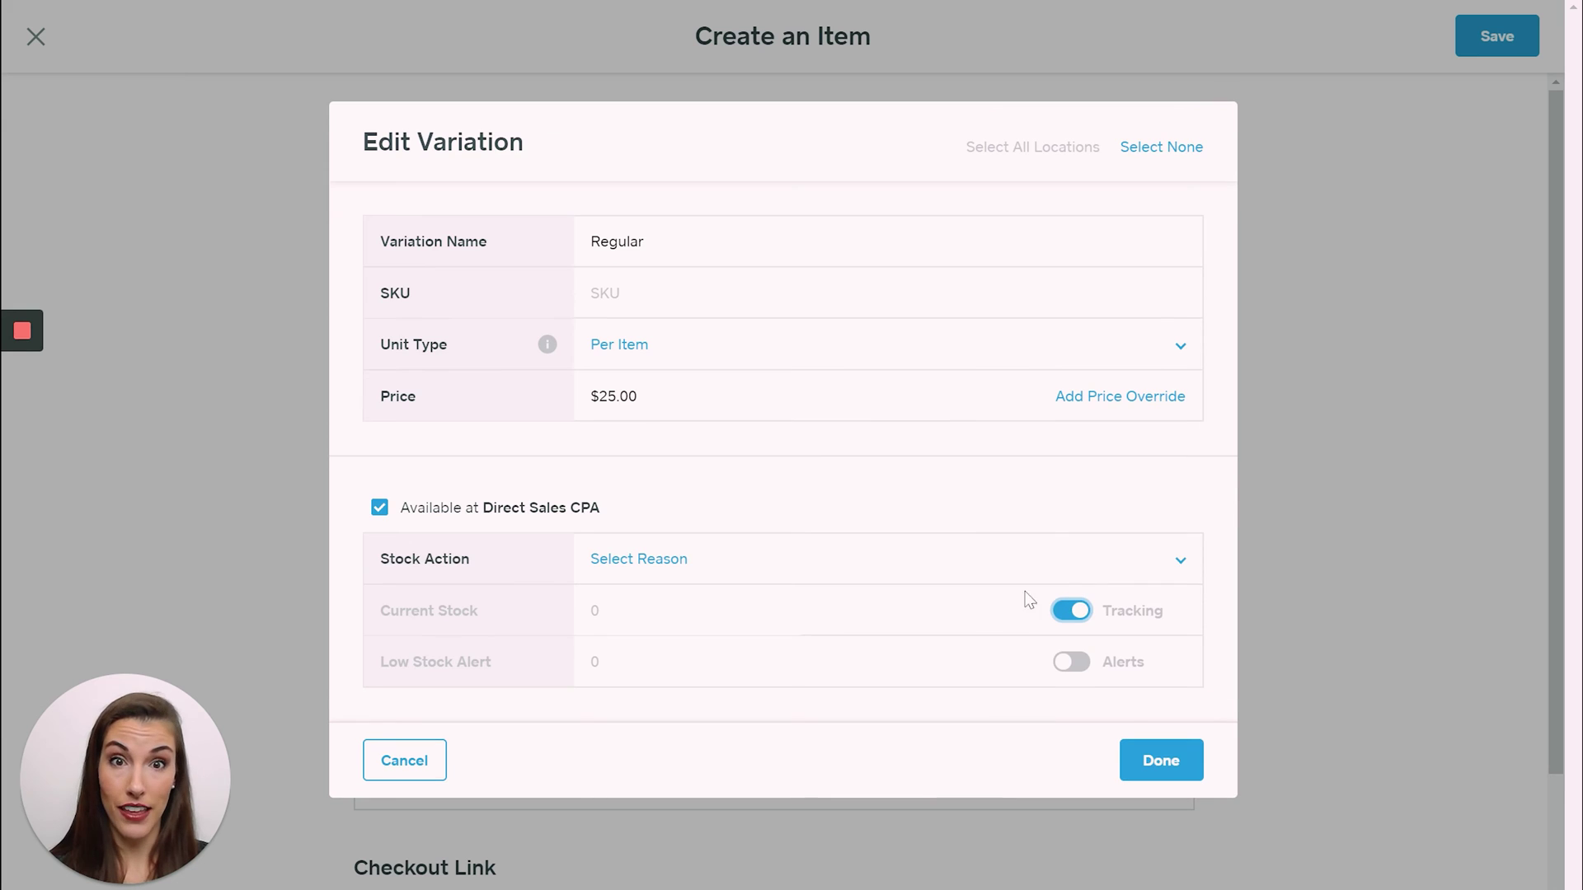
- Review the stock action reasons and enable the low stock alert at 5
click(636, 571)
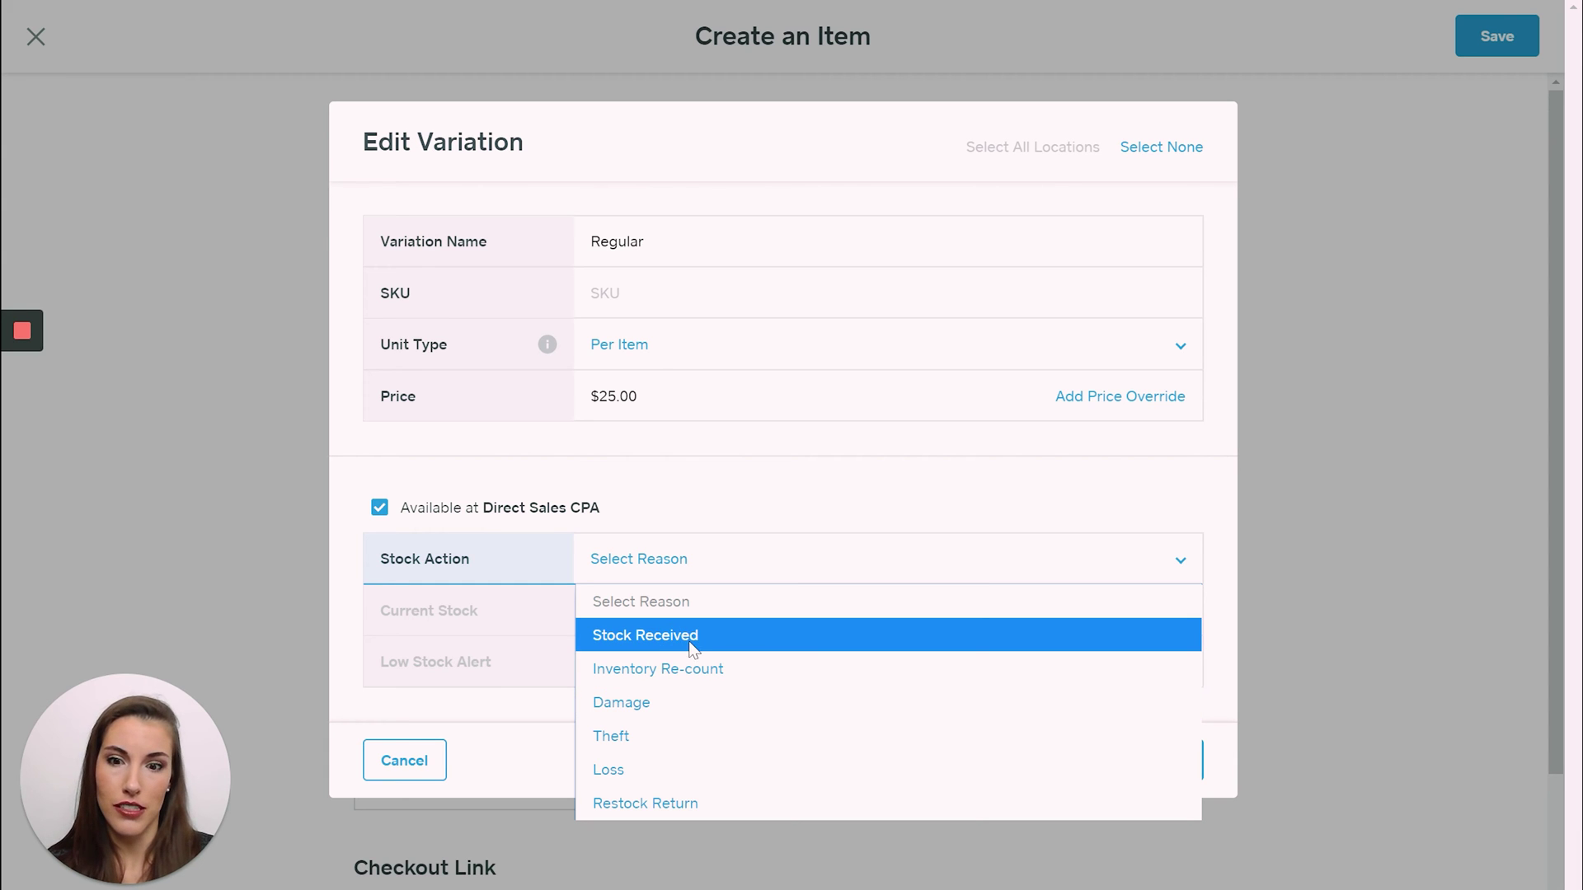
click(500, 767)
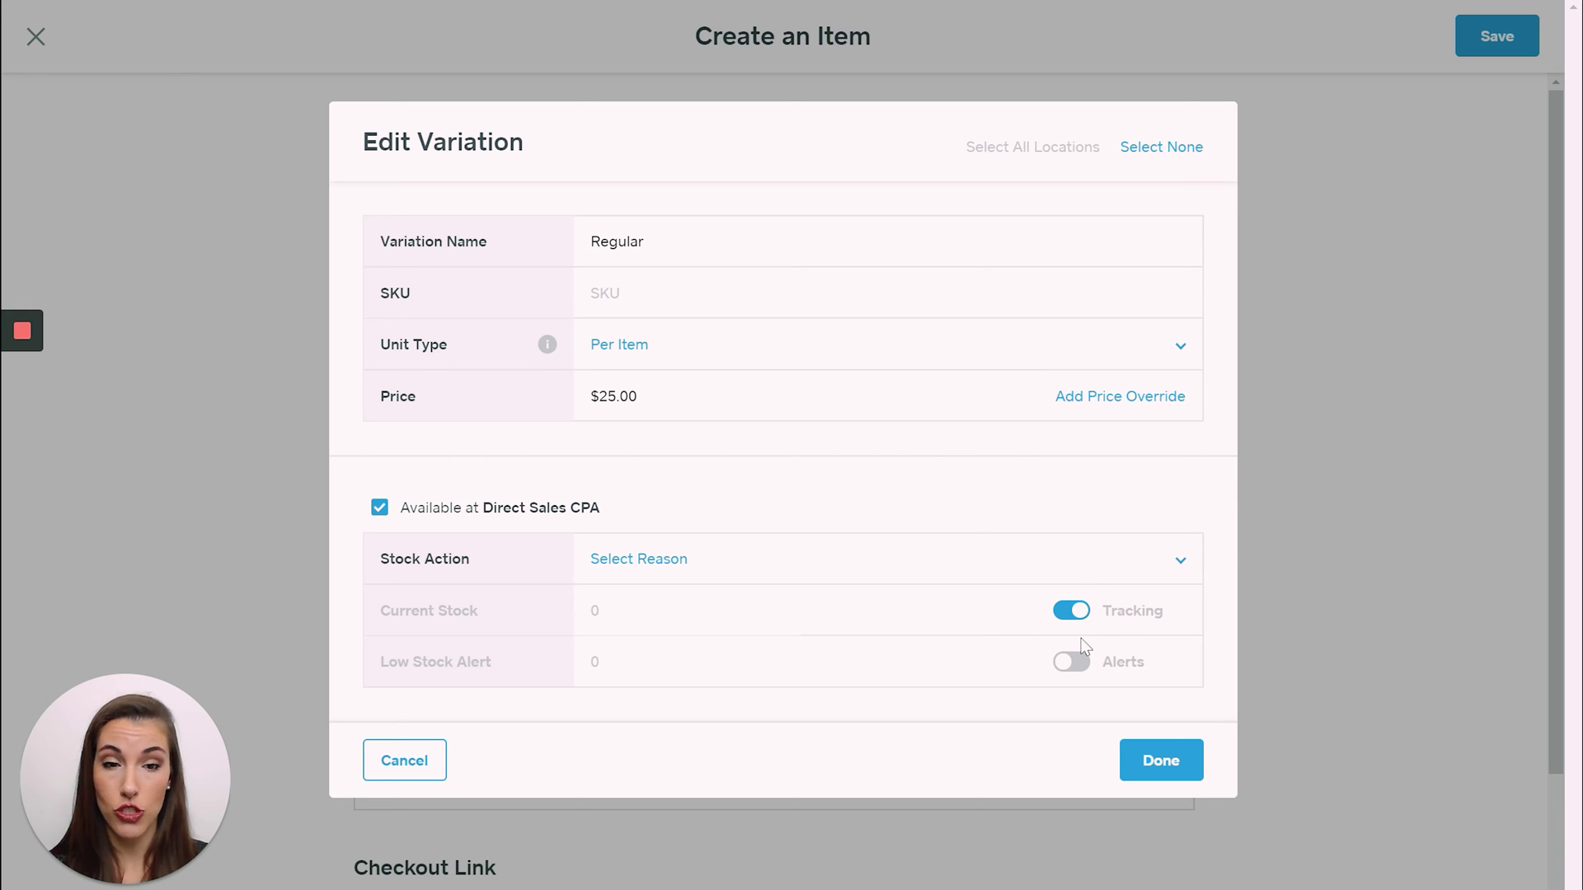
click(1074, 662)
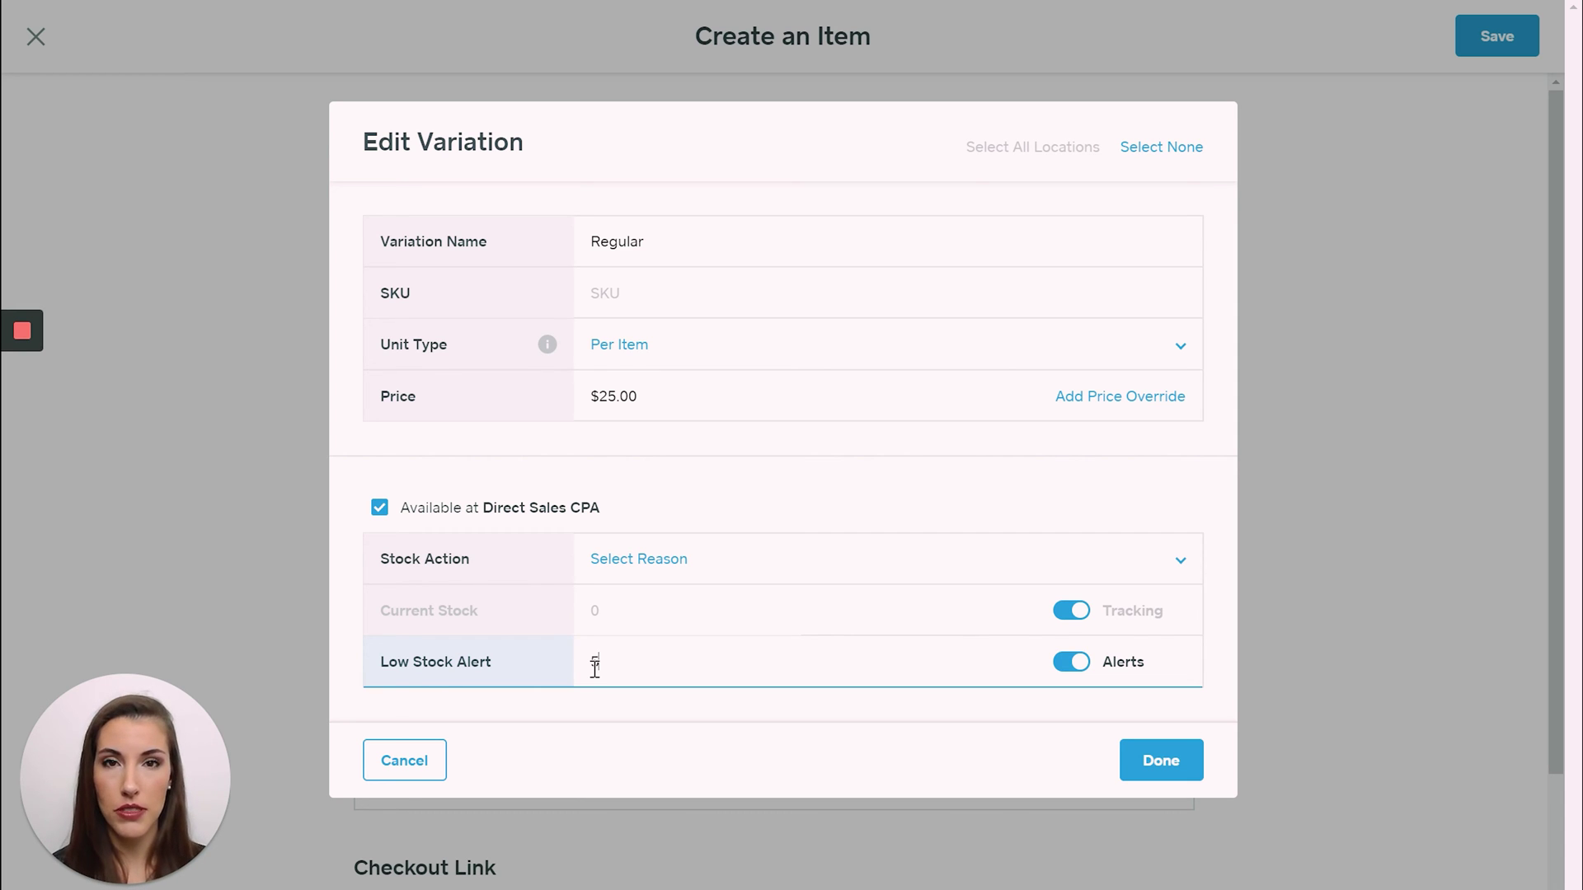
- Set the variation's SKU to 5555, confirm the variation and save the item
click(606, 284)
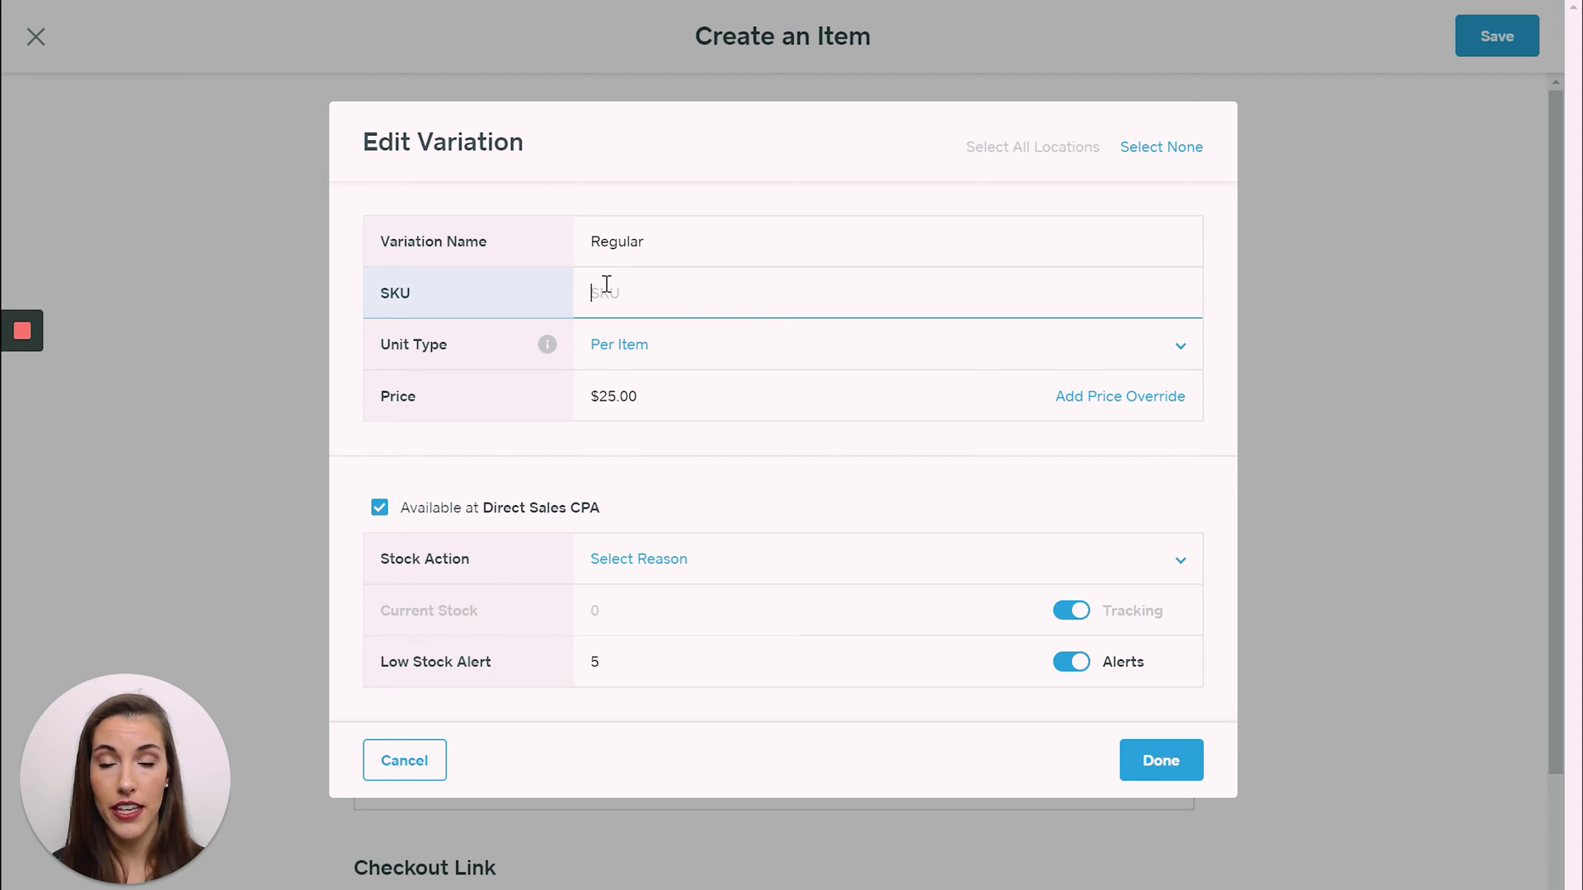
text(5555)
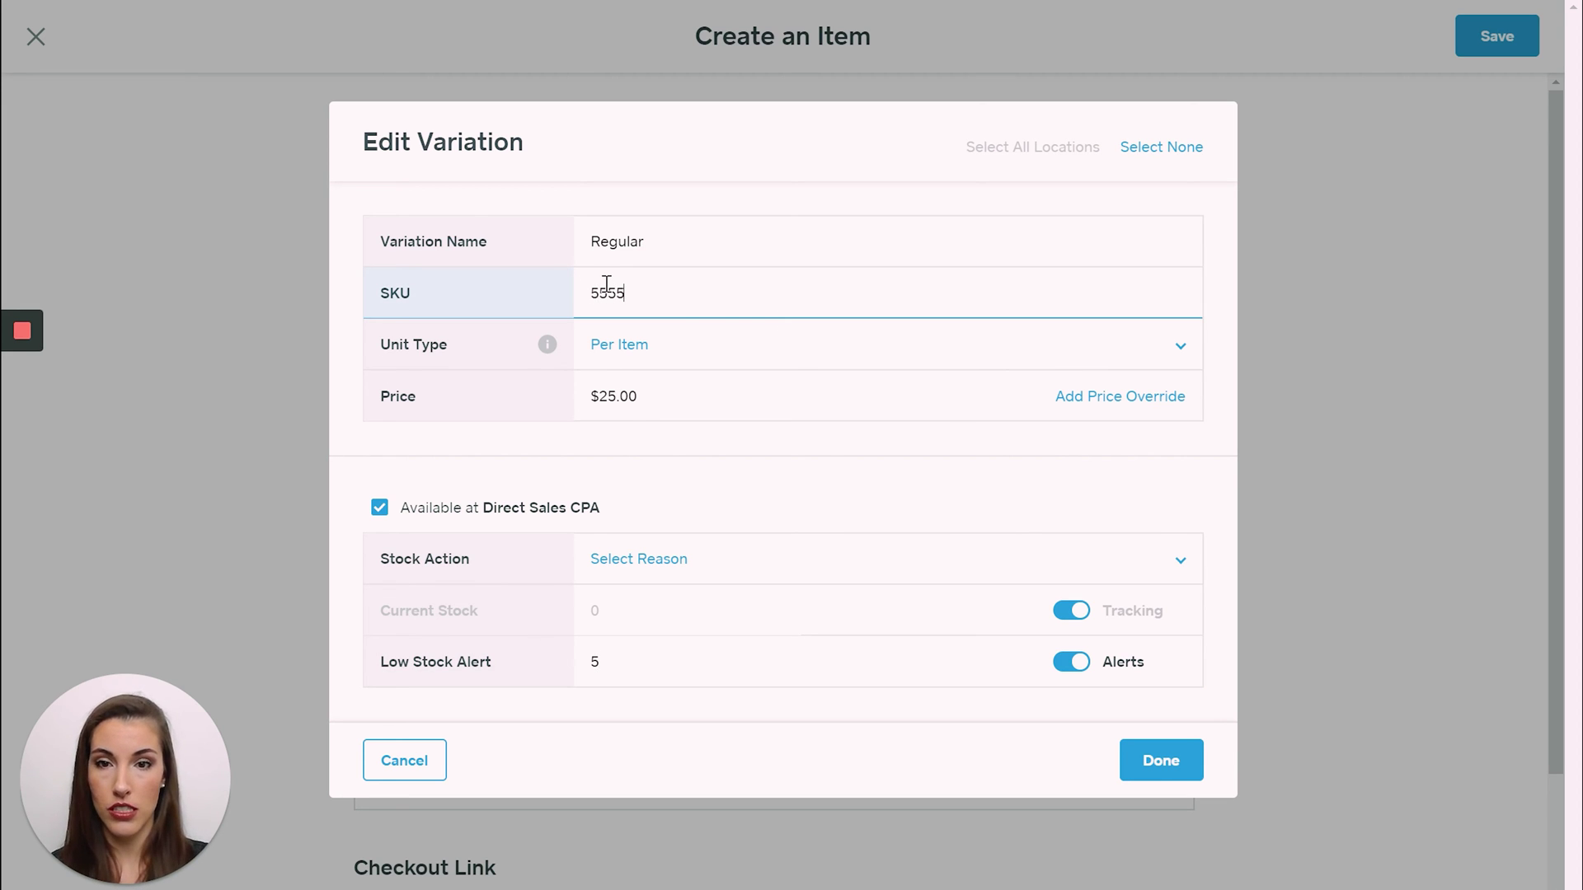
click(1163, 775)
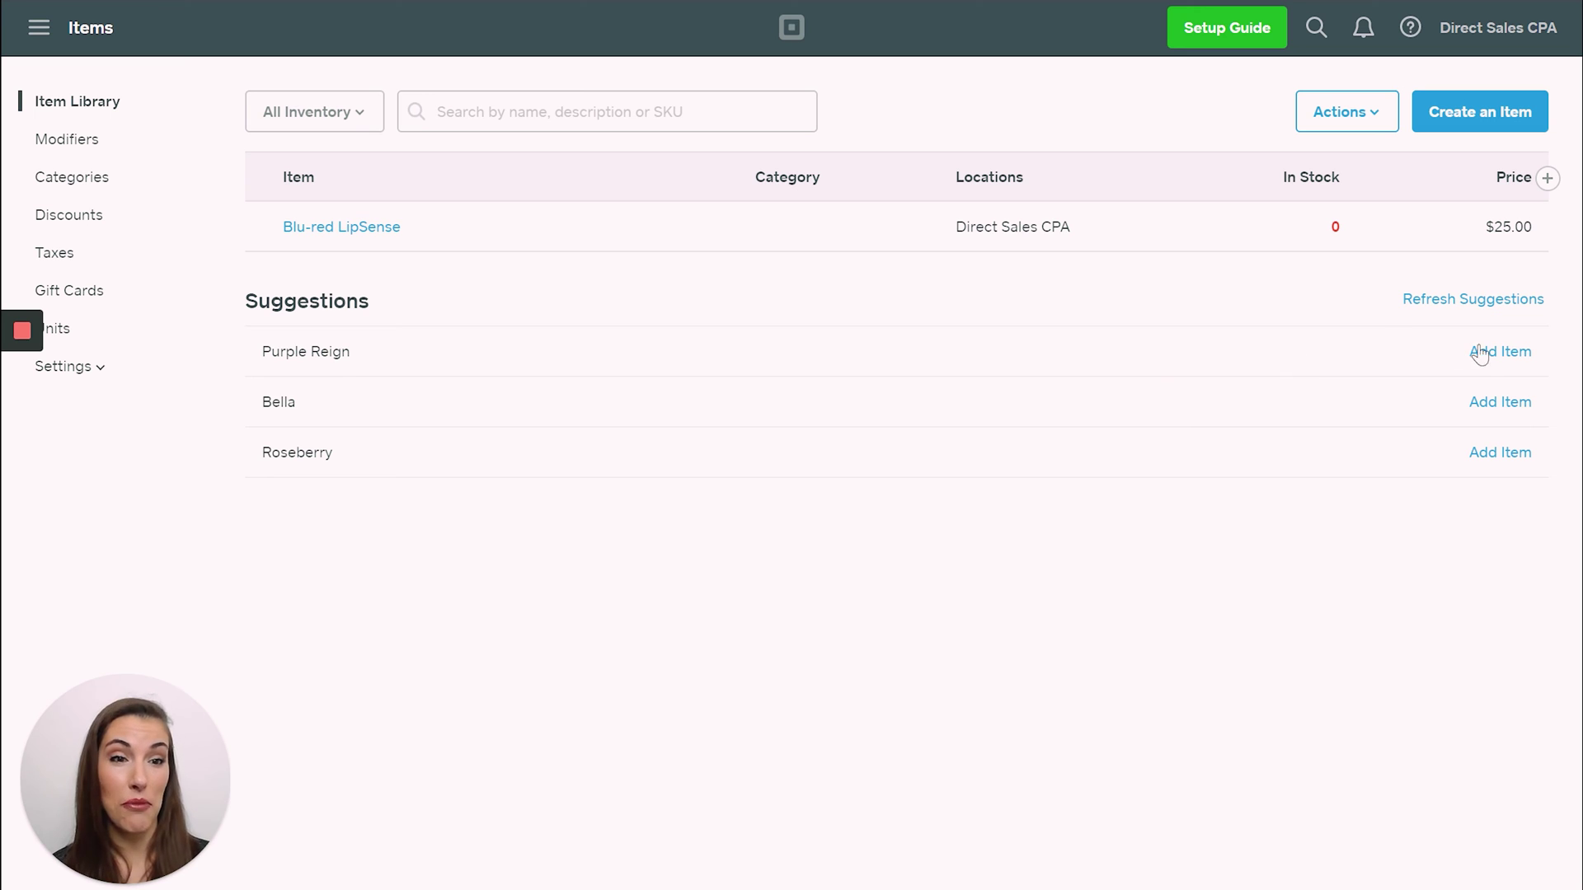
click(1498, 354)
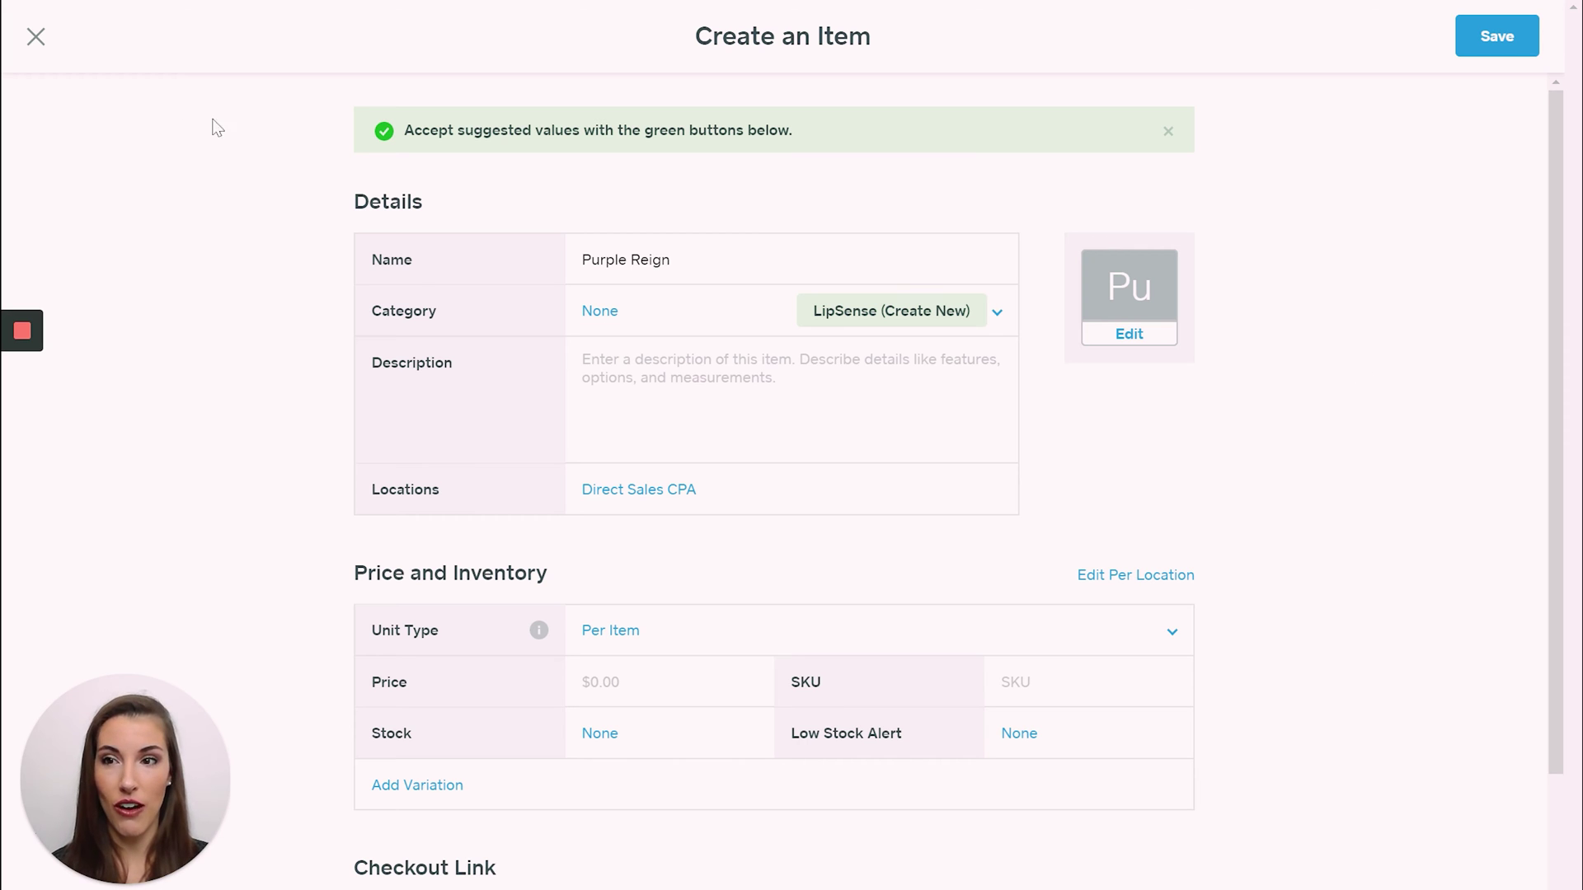
click(36, 43)
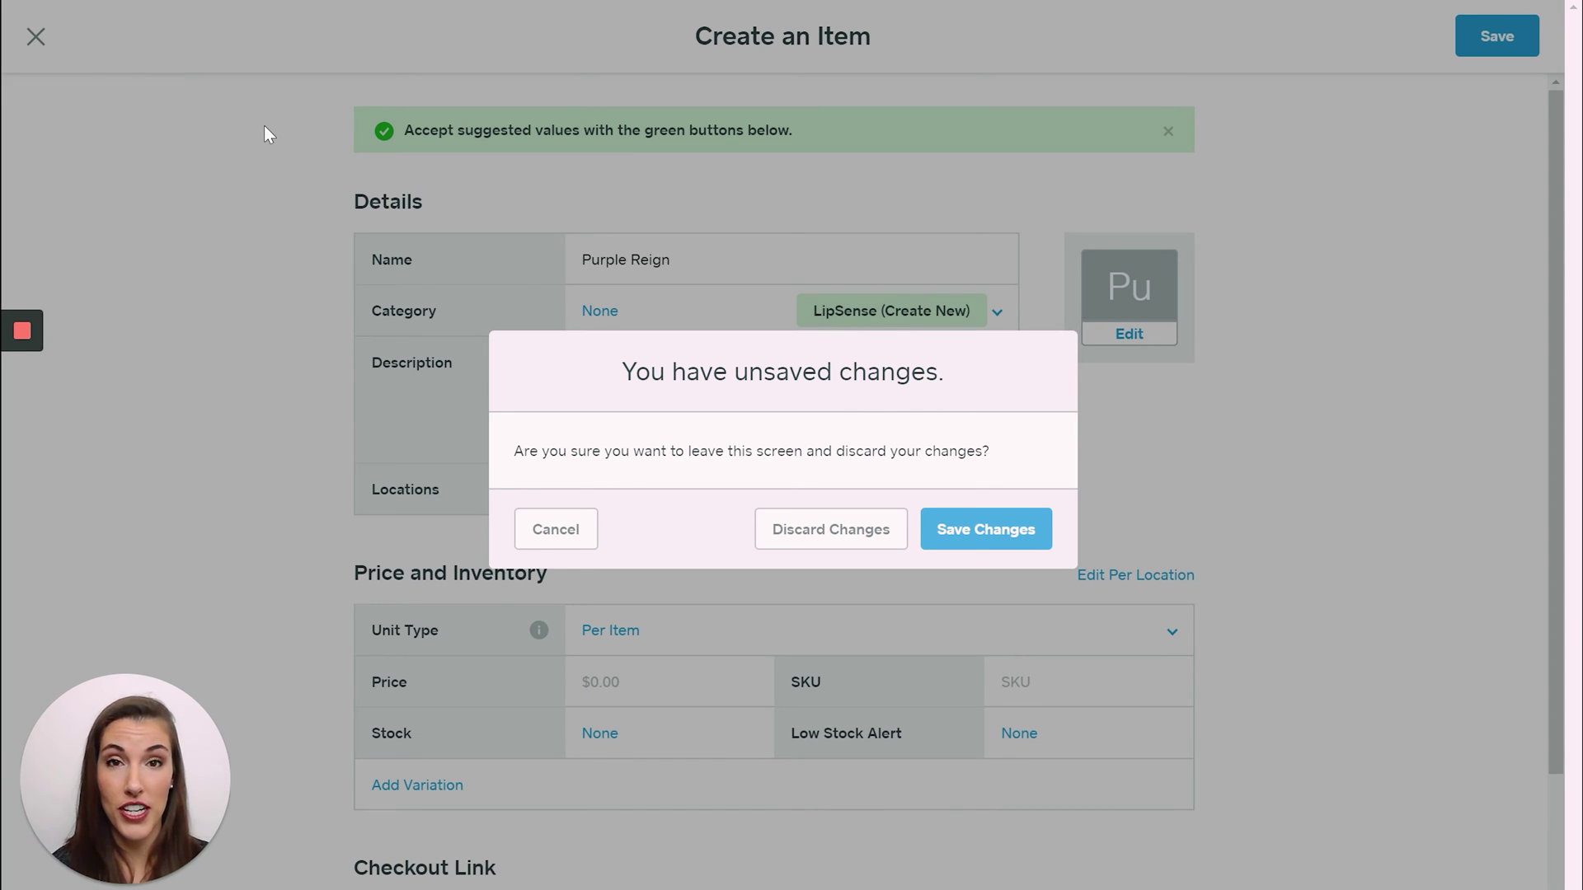
click(849, 540)
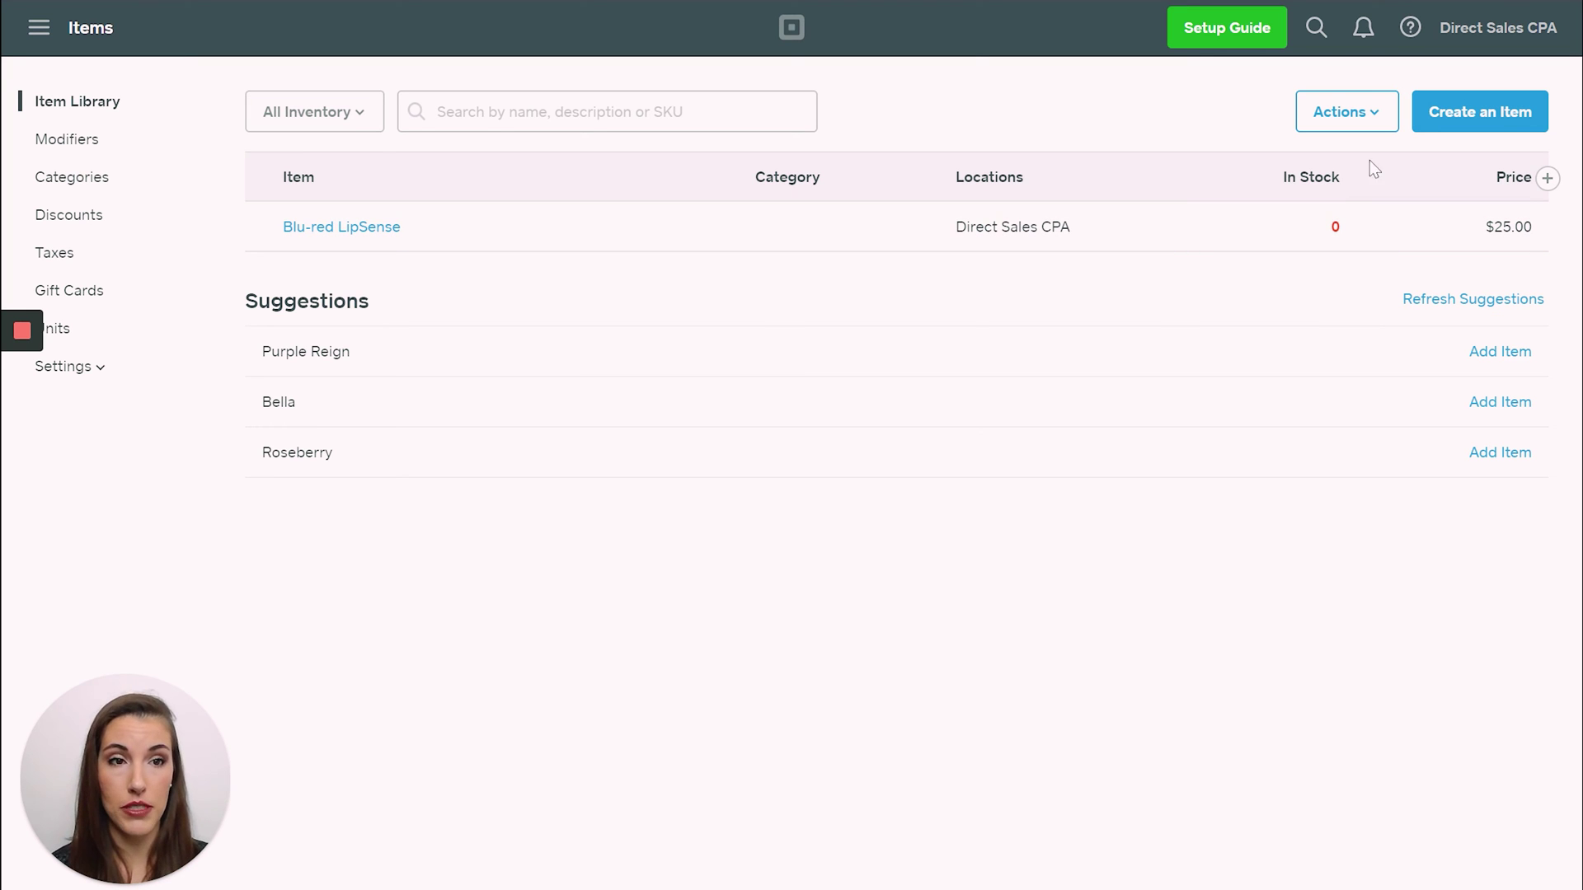
click(1387, 128)
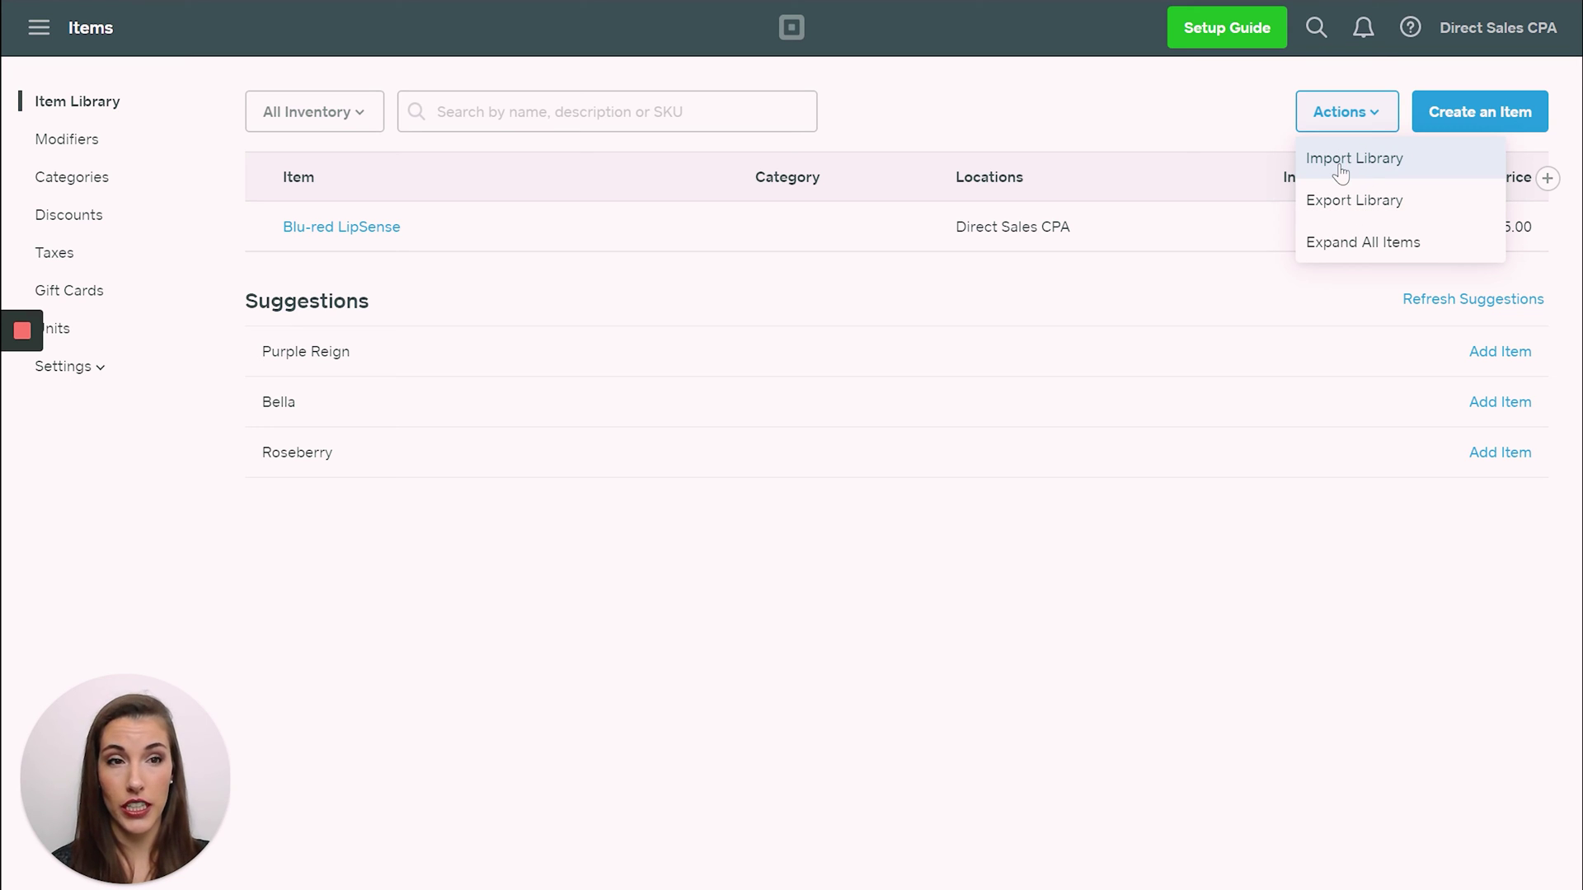
click(1213, 123)
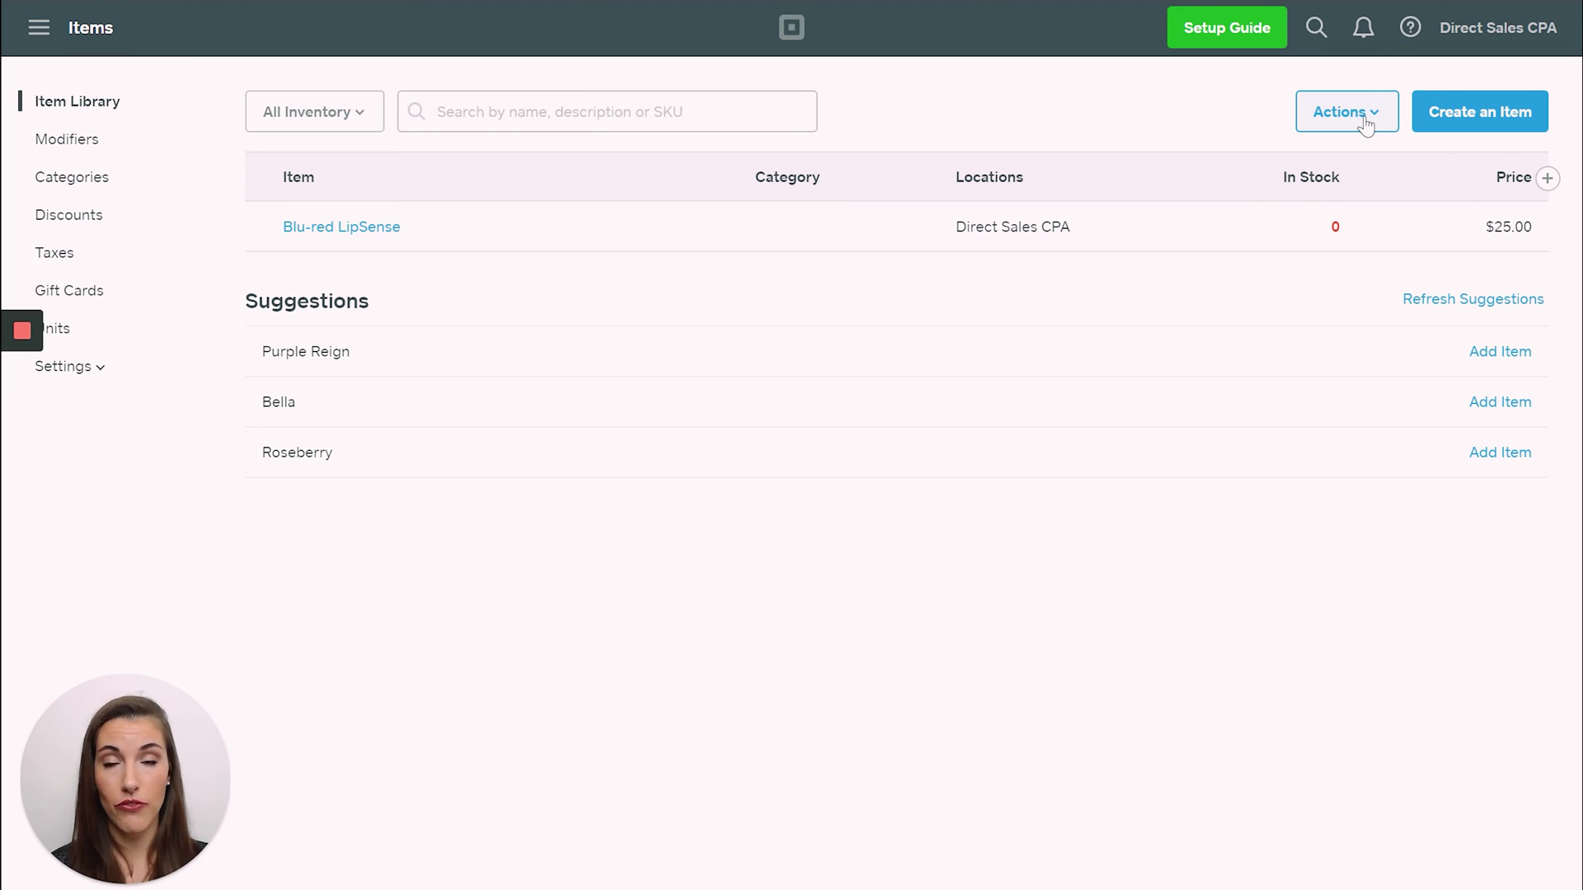
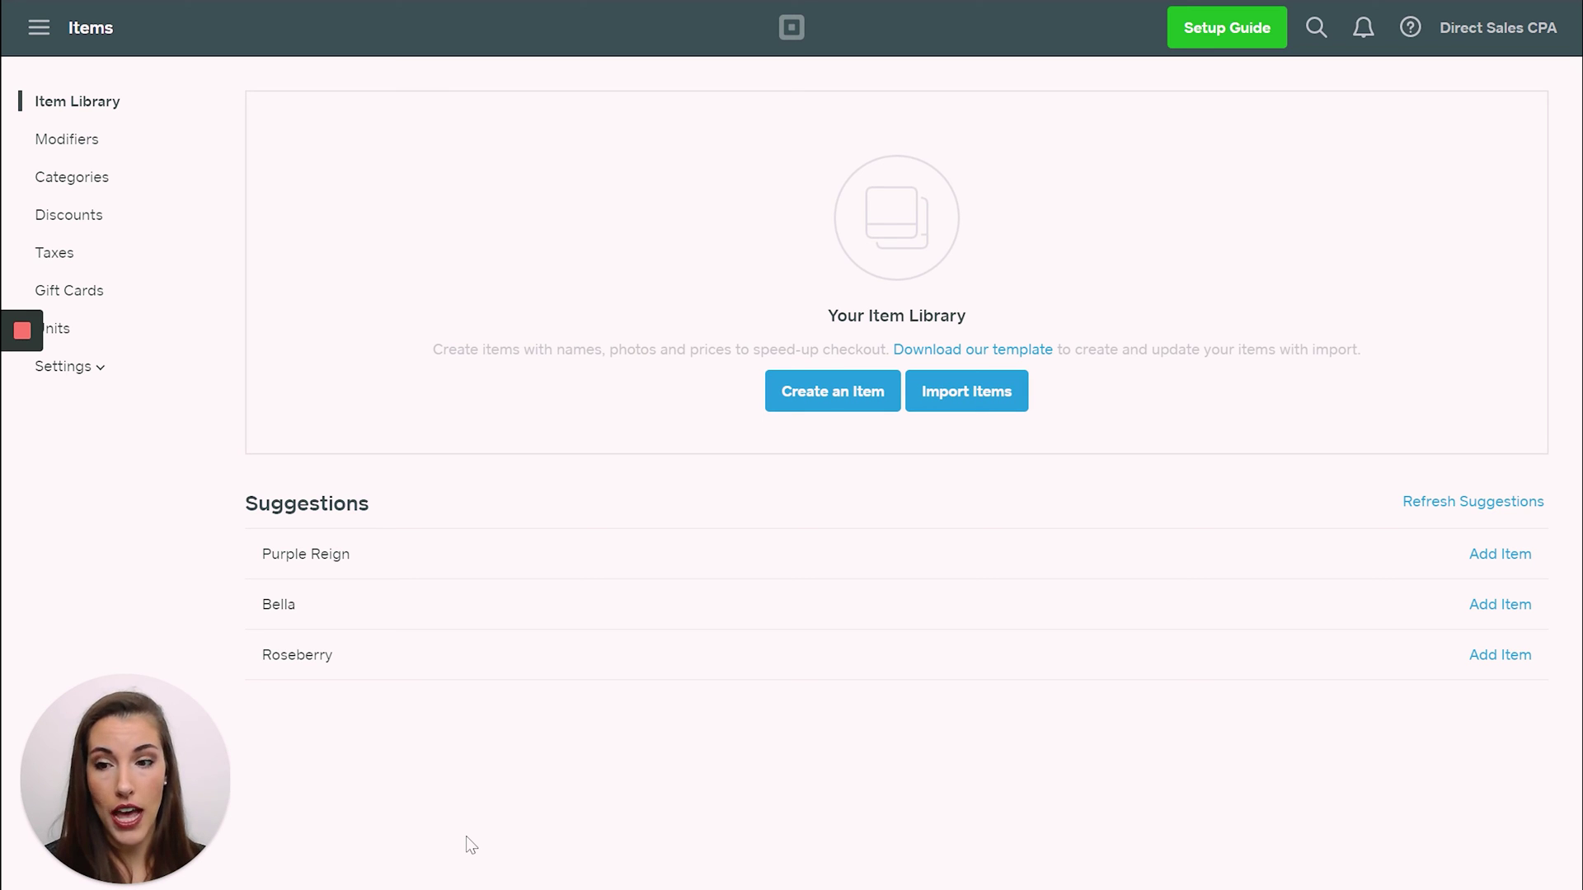
- Import items from the Square Inventory spreadsheet in the Downloads folder
click(971, 404)
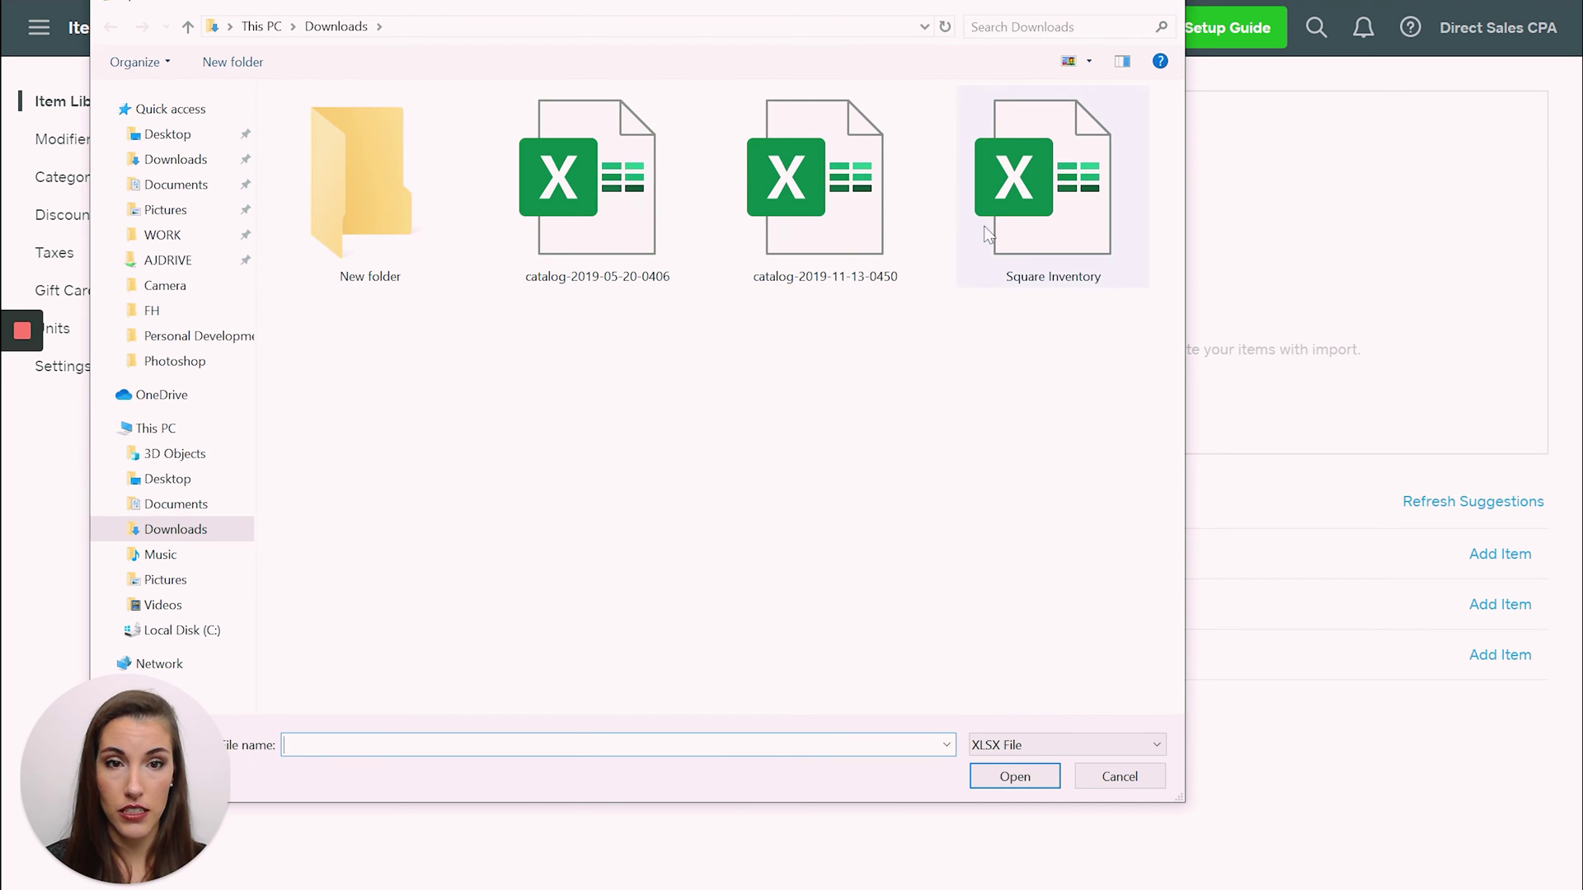
double_click(989, 235)
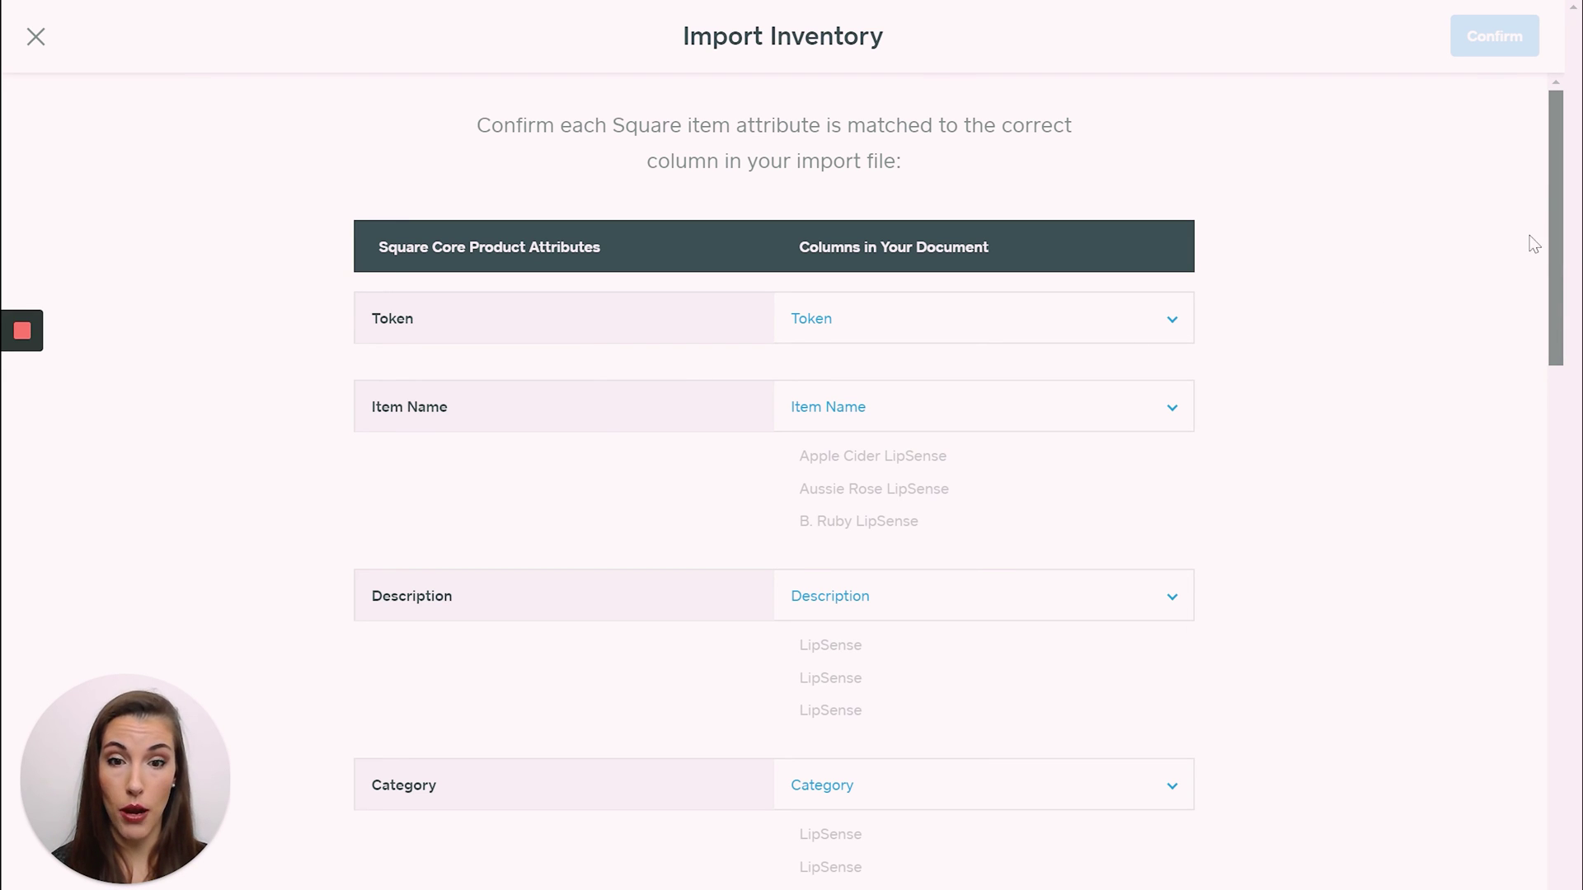
- Review how each item attribute is matched to the import file's columns, down to the Enabled fields
scroll(1532, 264, down, 1)
scroll(1517, 312, down, 1)
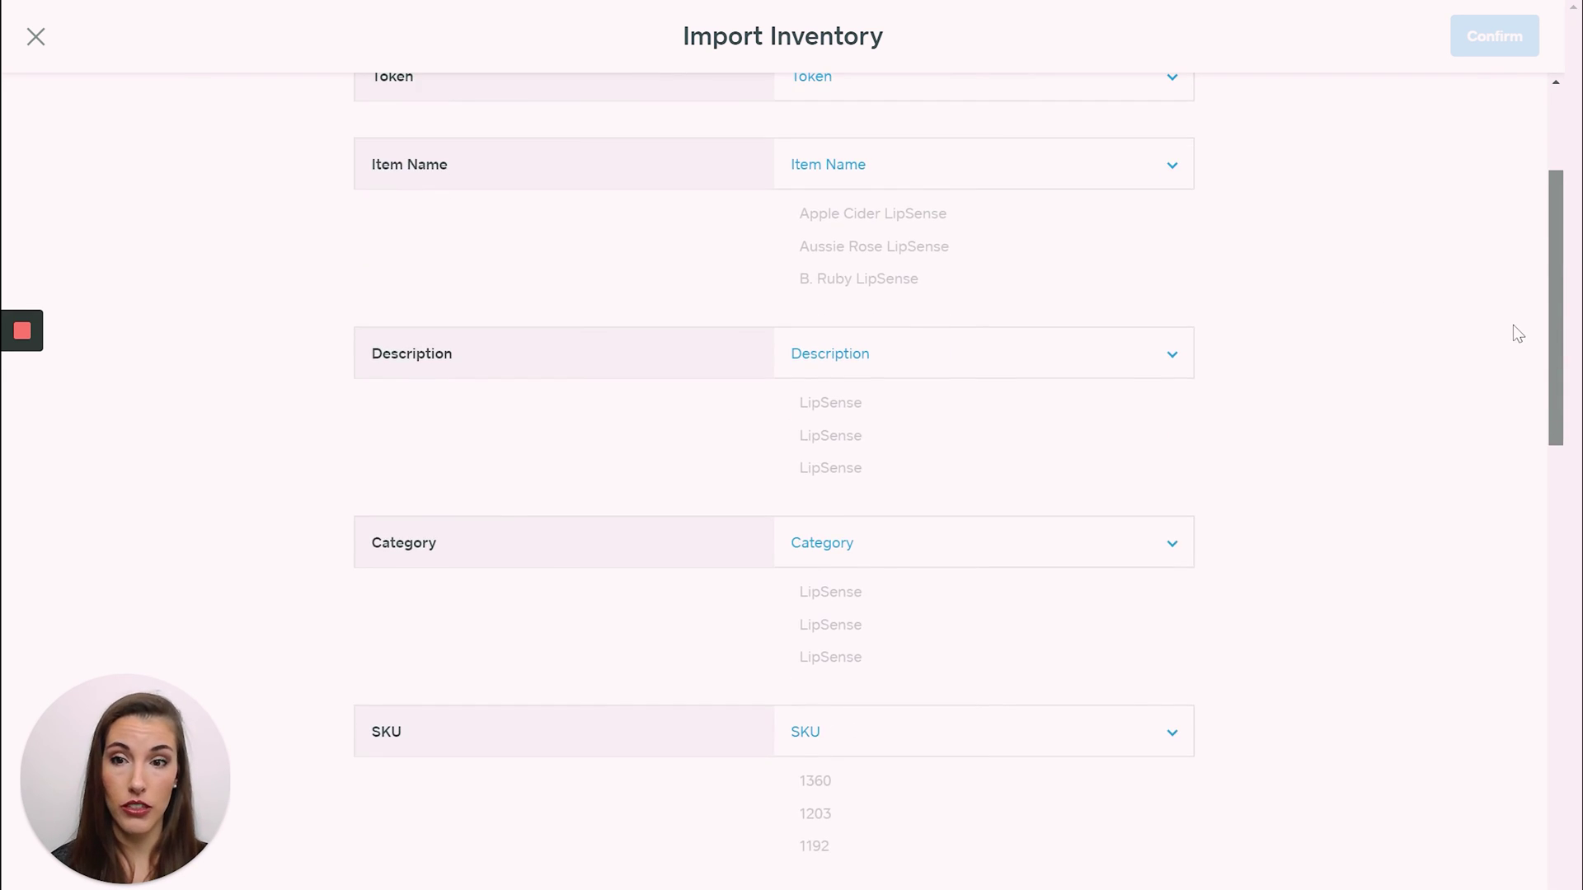
scroll(1521, 388, down, 2)
scroll(1520, 428, down, 4)
scroll(1522, 586, down, 1)
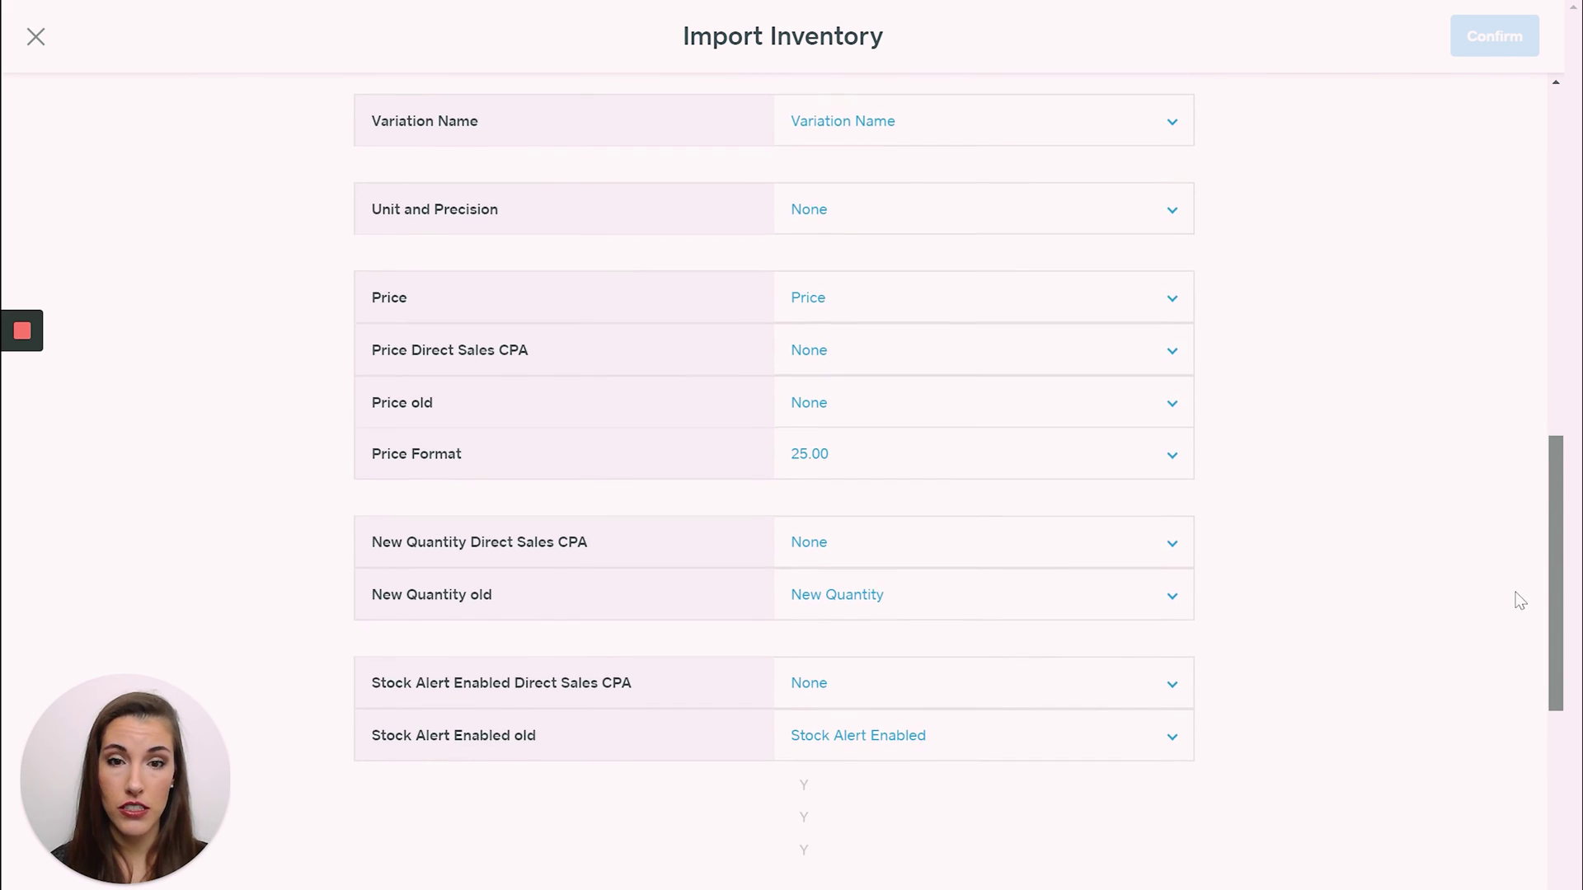
scroll(1535, 693, down, 3)
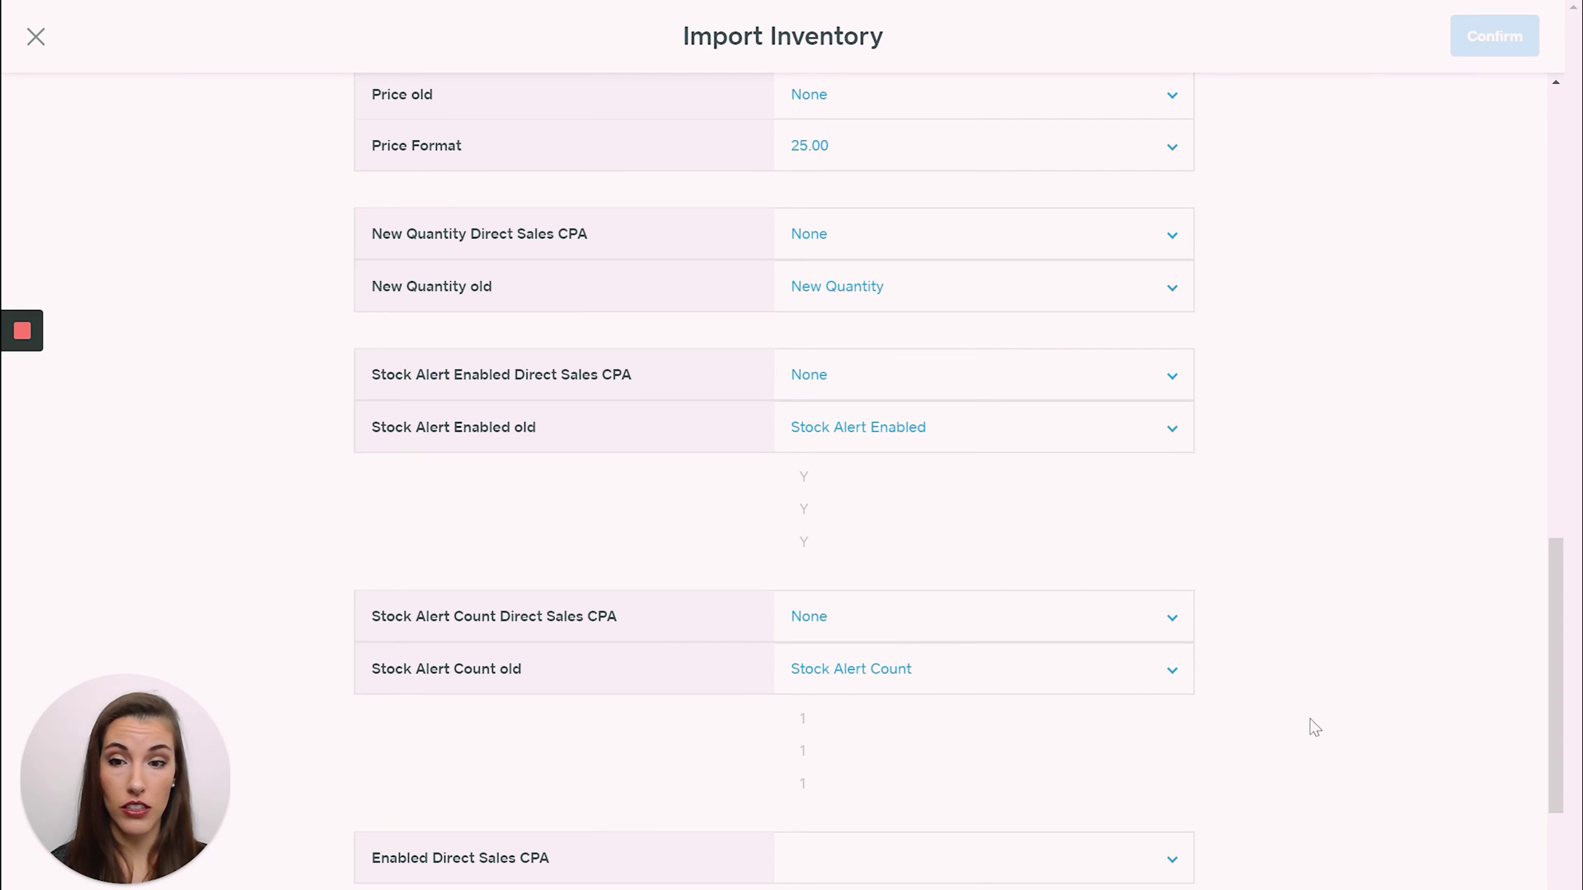
scroll(1548, 622, down, 3)
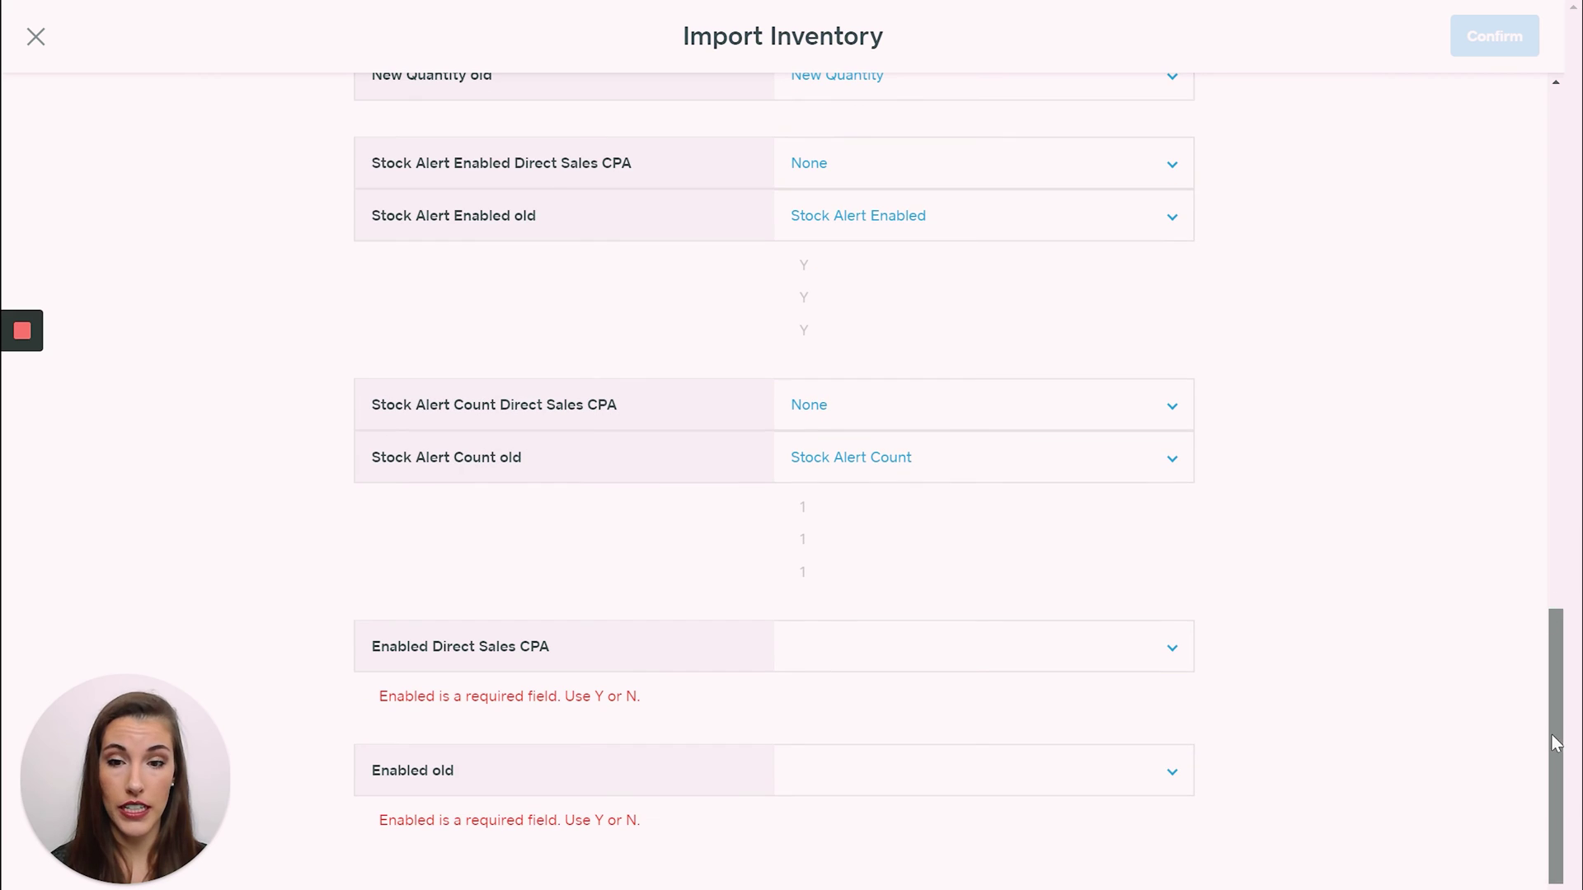
- Match both Enabled fields to the Stock Alert Enabled column and confirm the import, overwriting the location-specific information
click(961, 640)
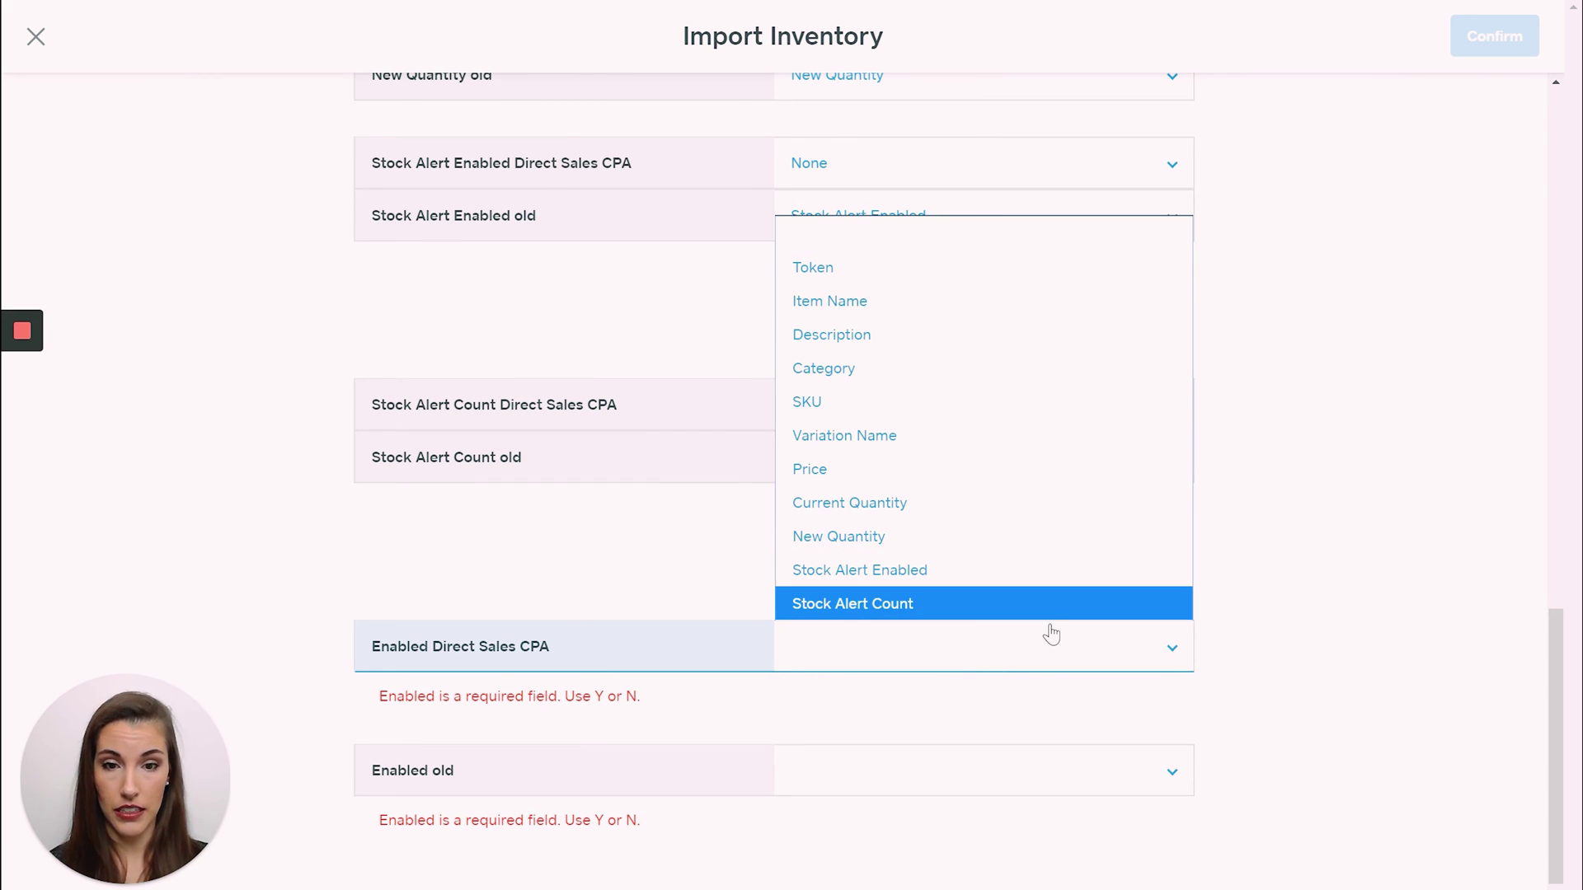
click(915, 573)
click(897, 778)
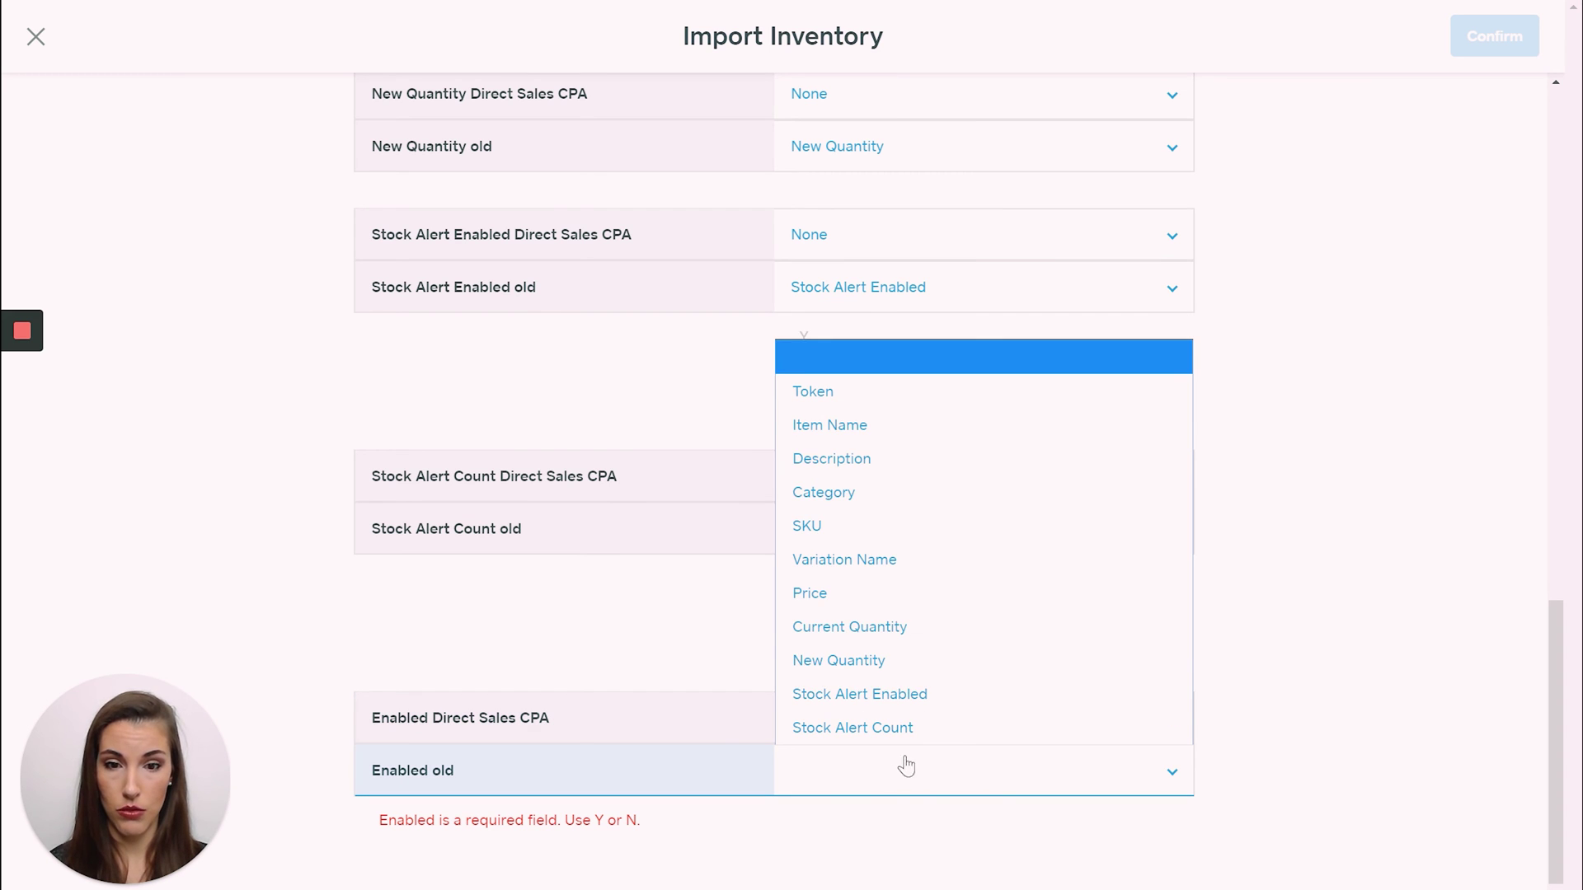
click(983, 707)
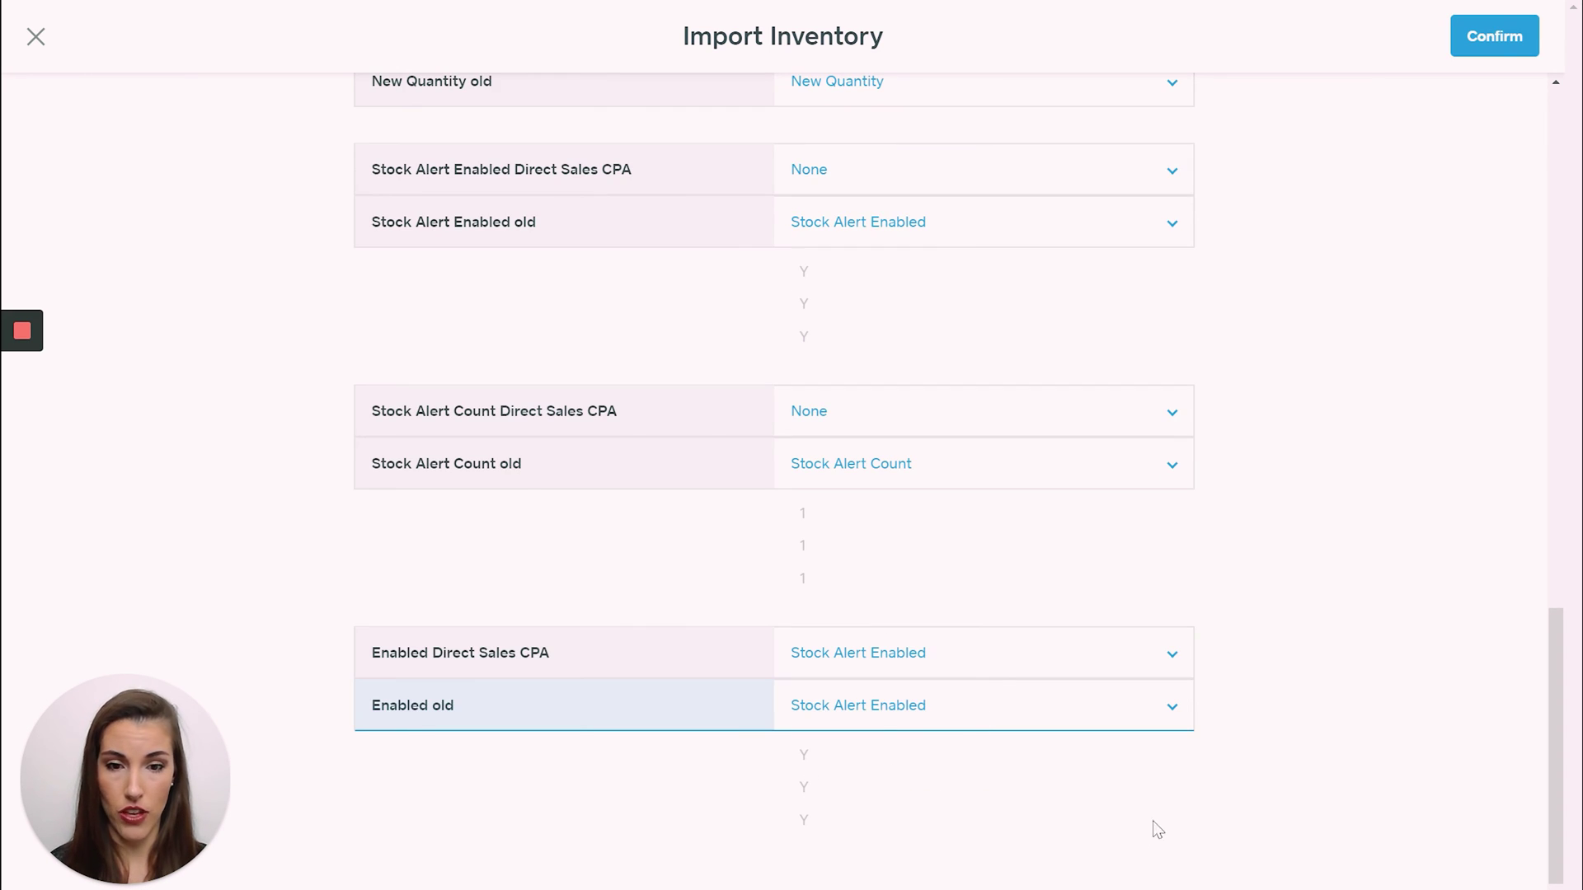
click(1495, 28)
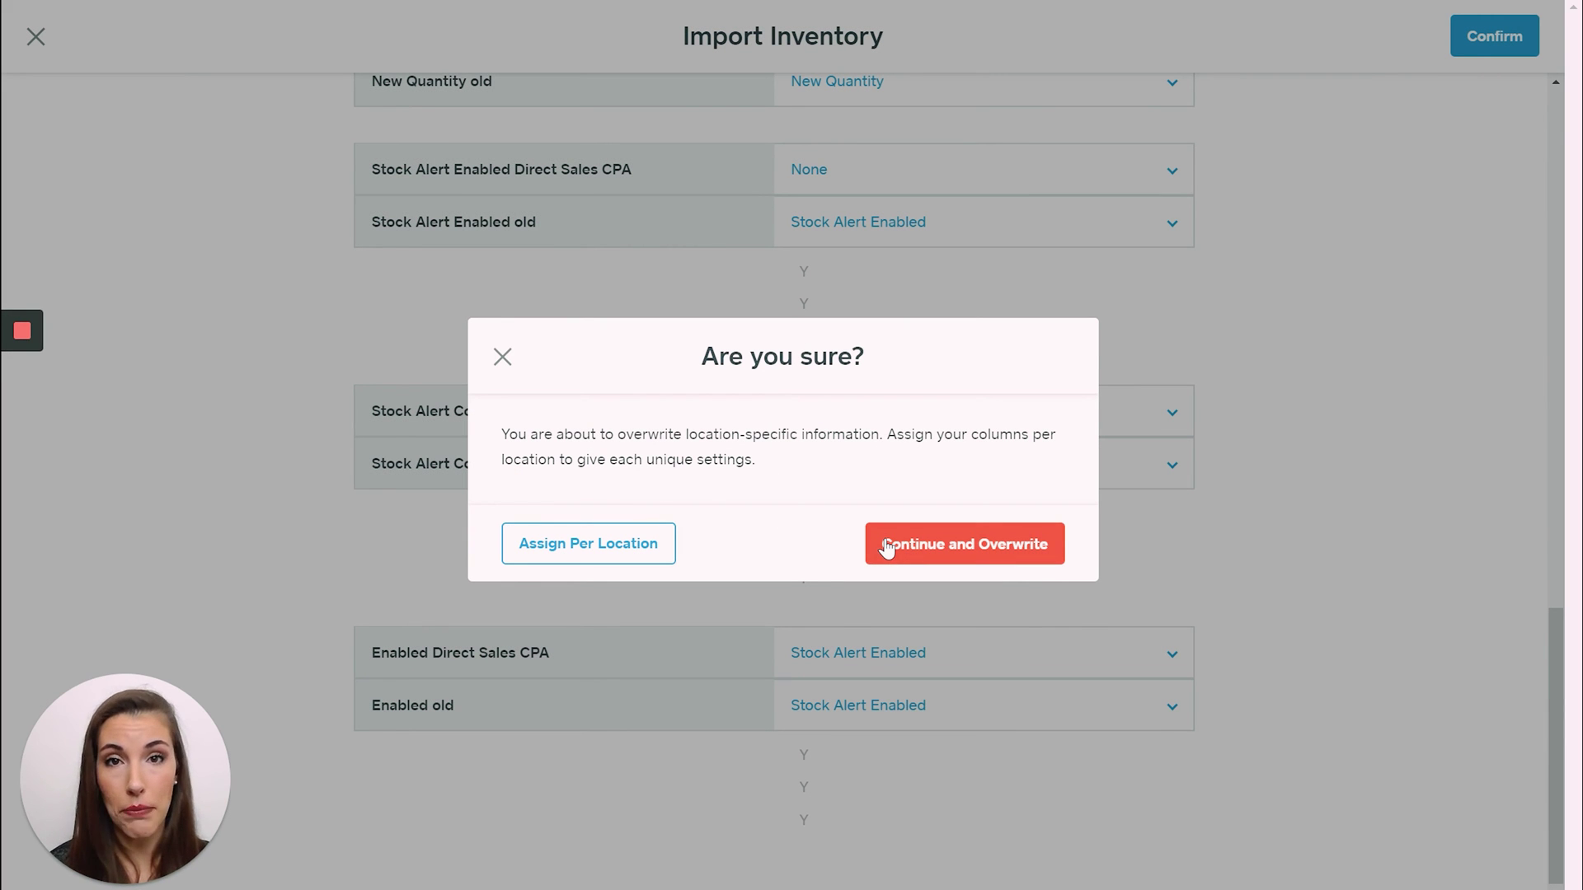
click(916, 546)
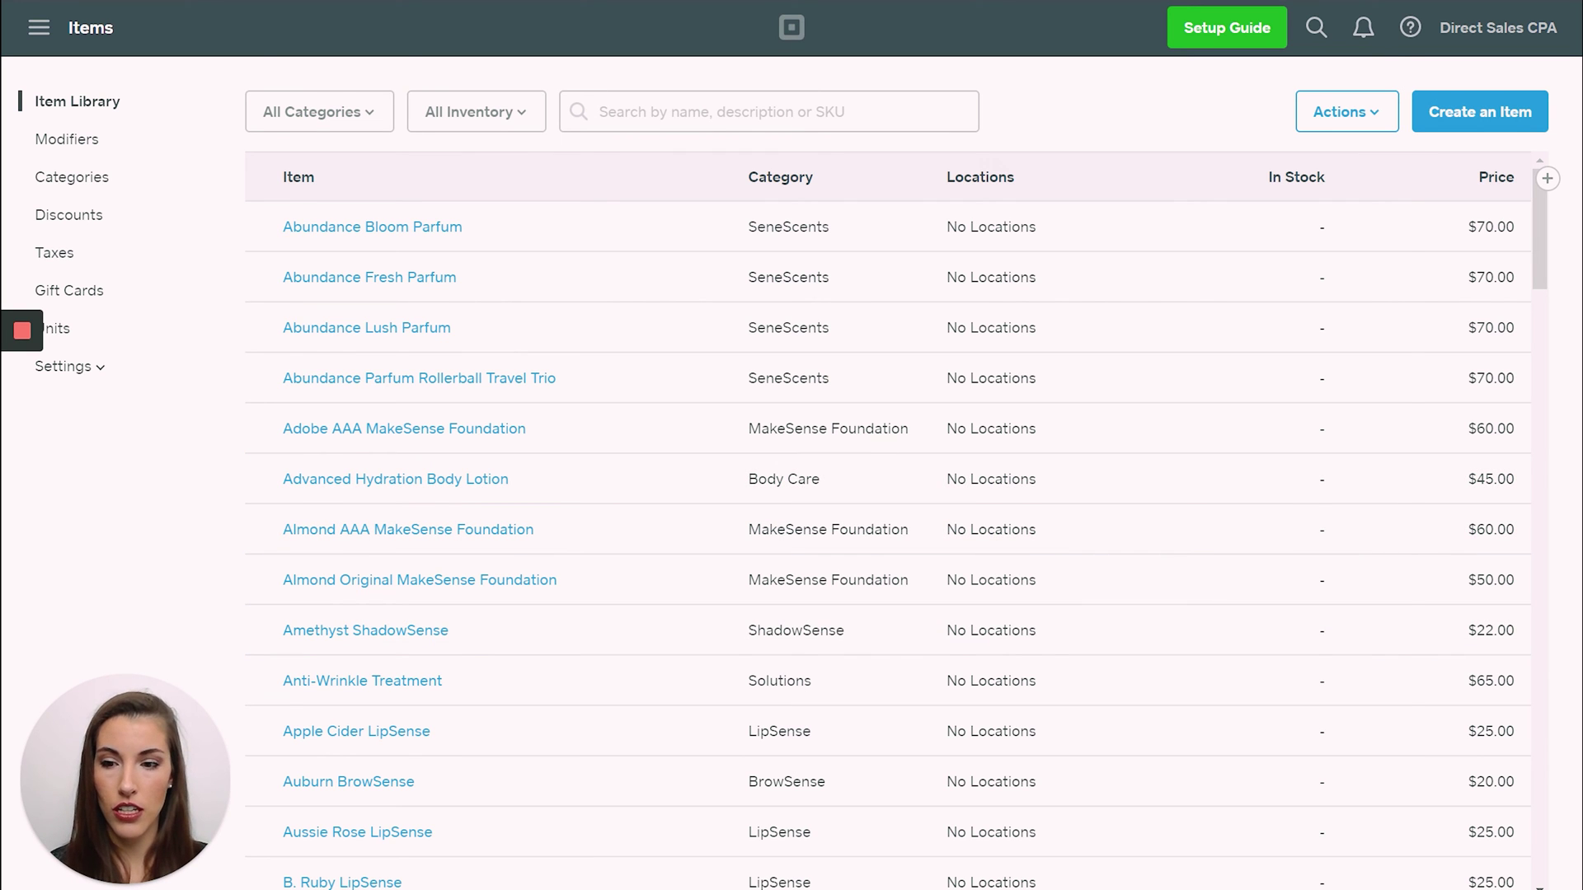
key(super+e)
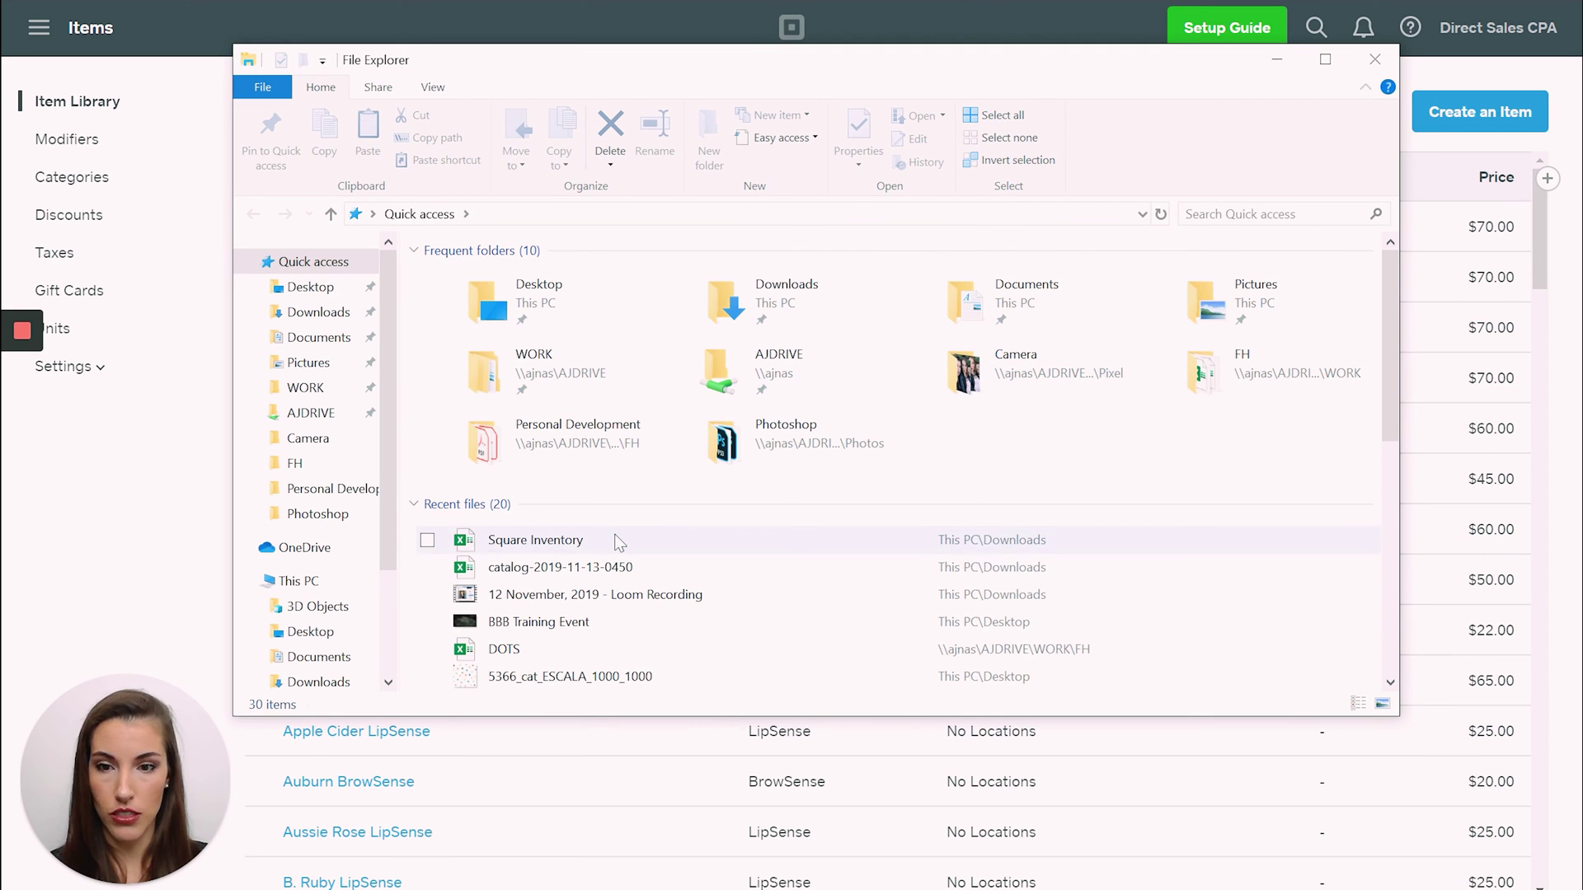
click(536, 540)
double_click(536, 540)
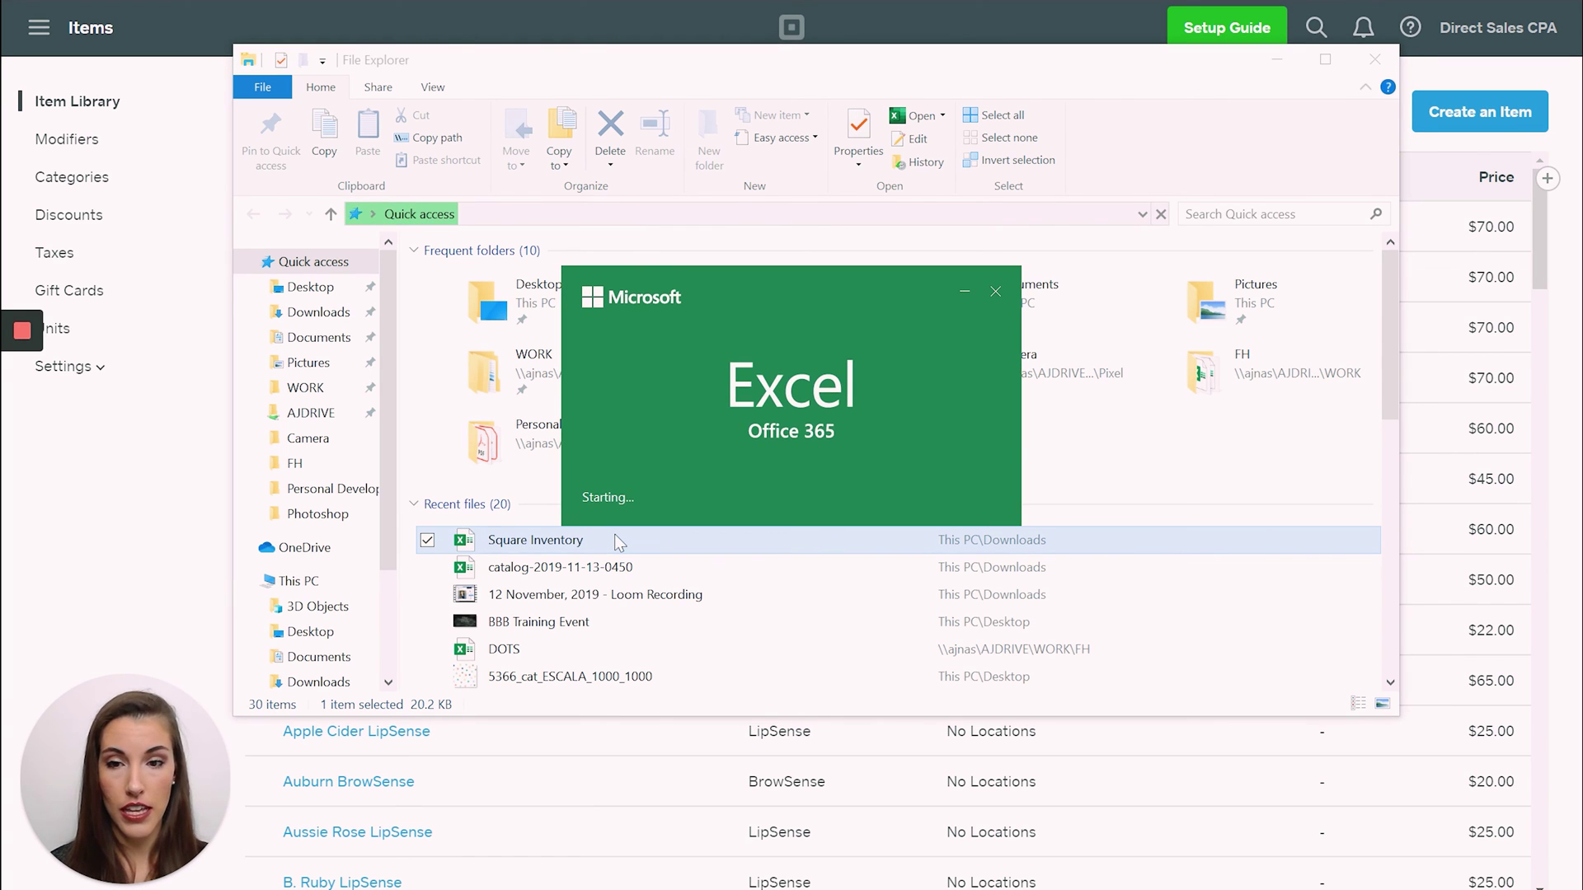
click(600, 567)
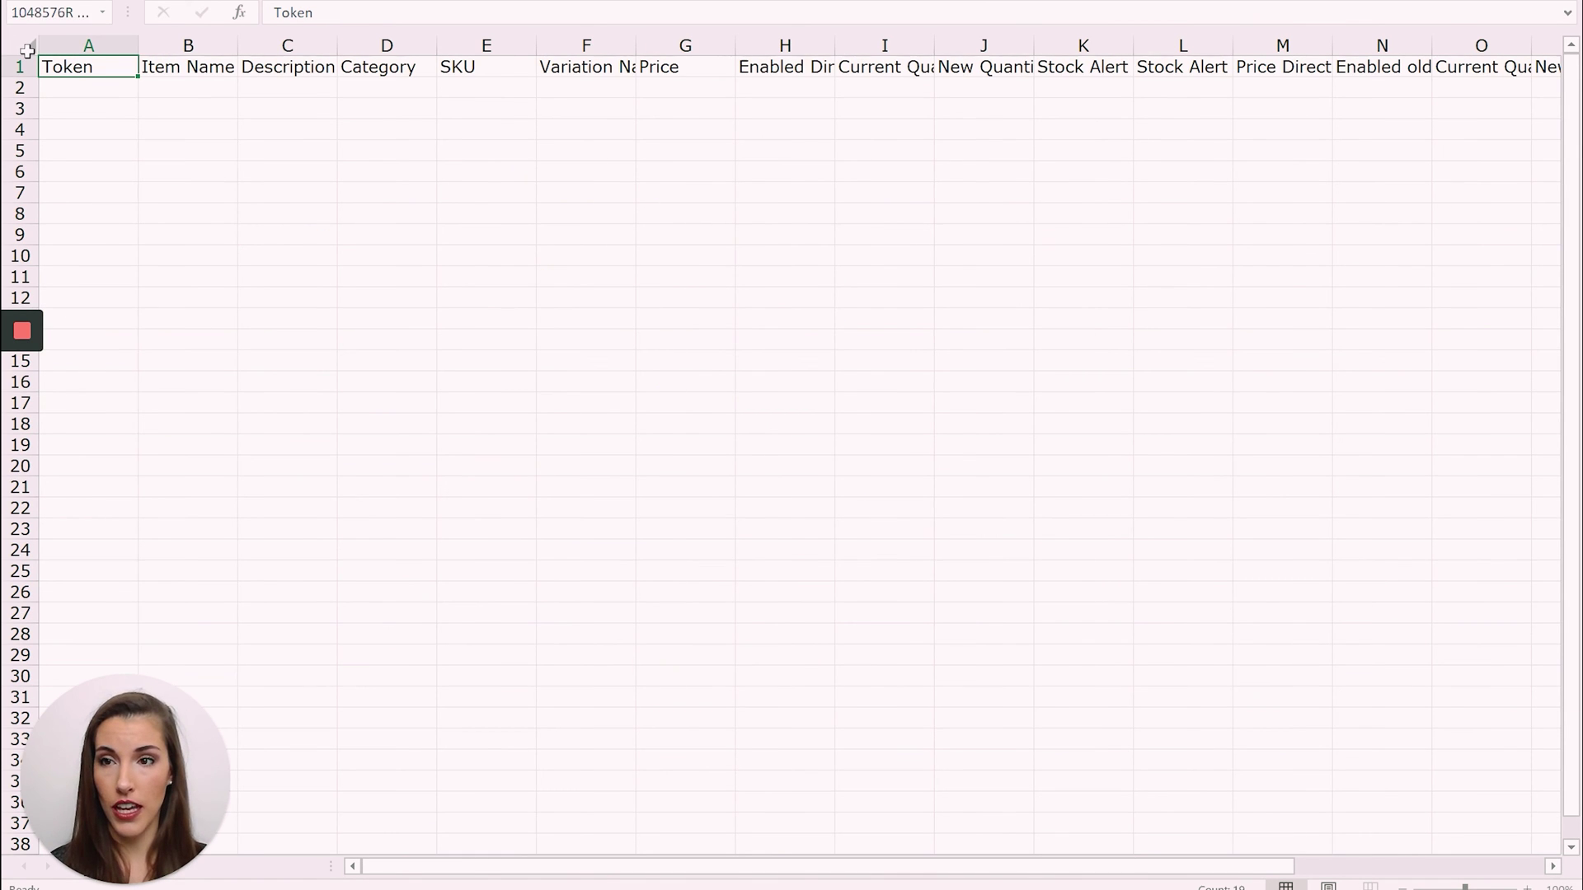
click(20, 46)
double_click(139, 46)
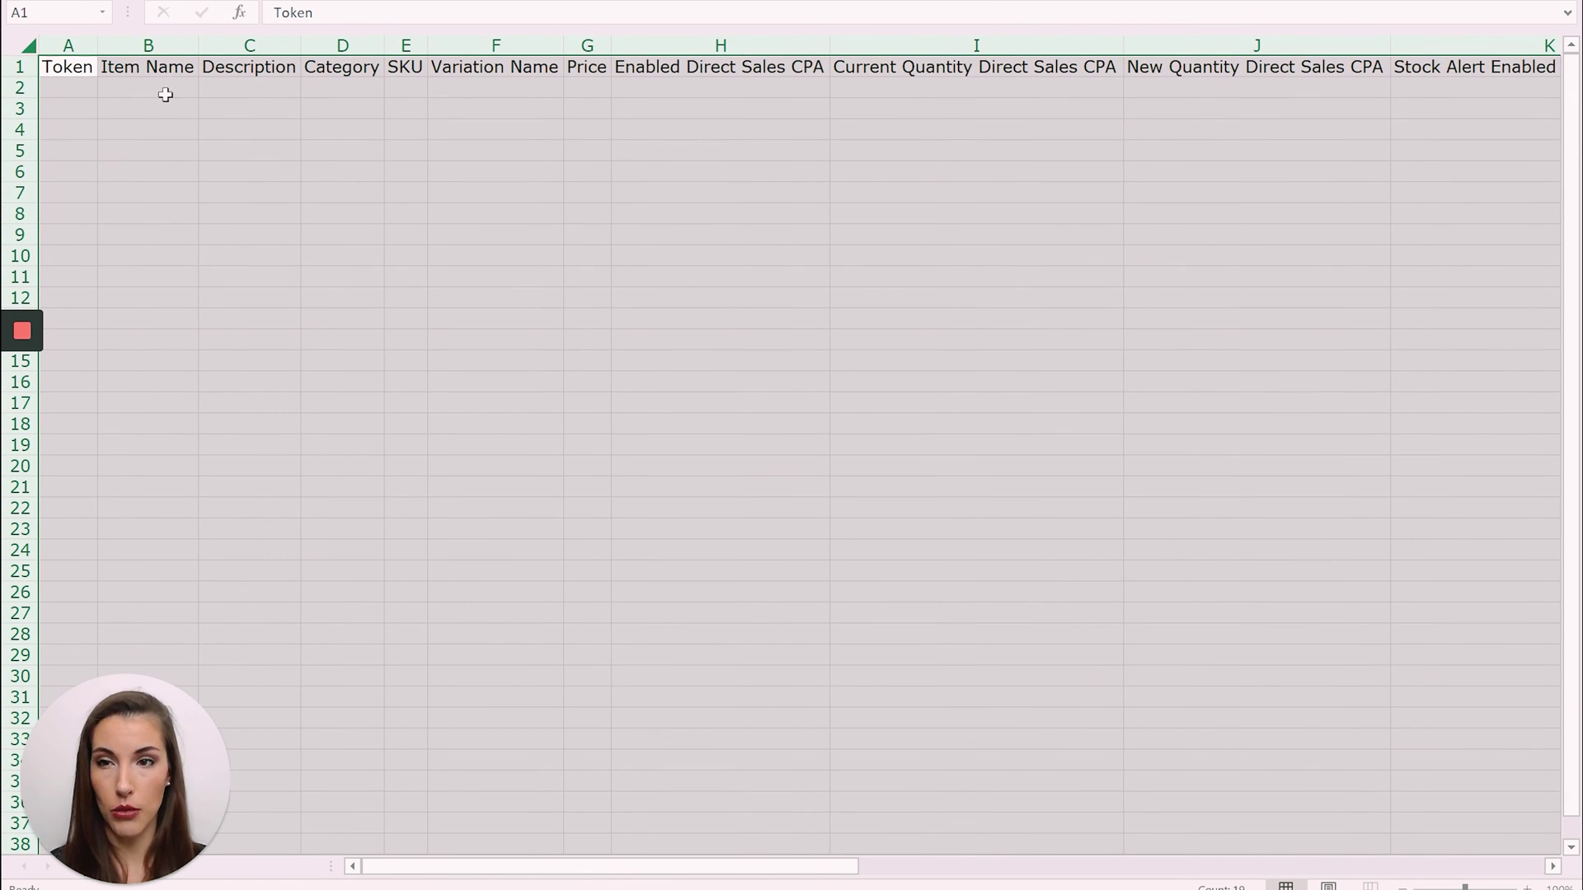
- Review the template's general item columns: Item Name, Description, Category, SKU, Variation Name and Price
click(156, 70)
click(153, 92)
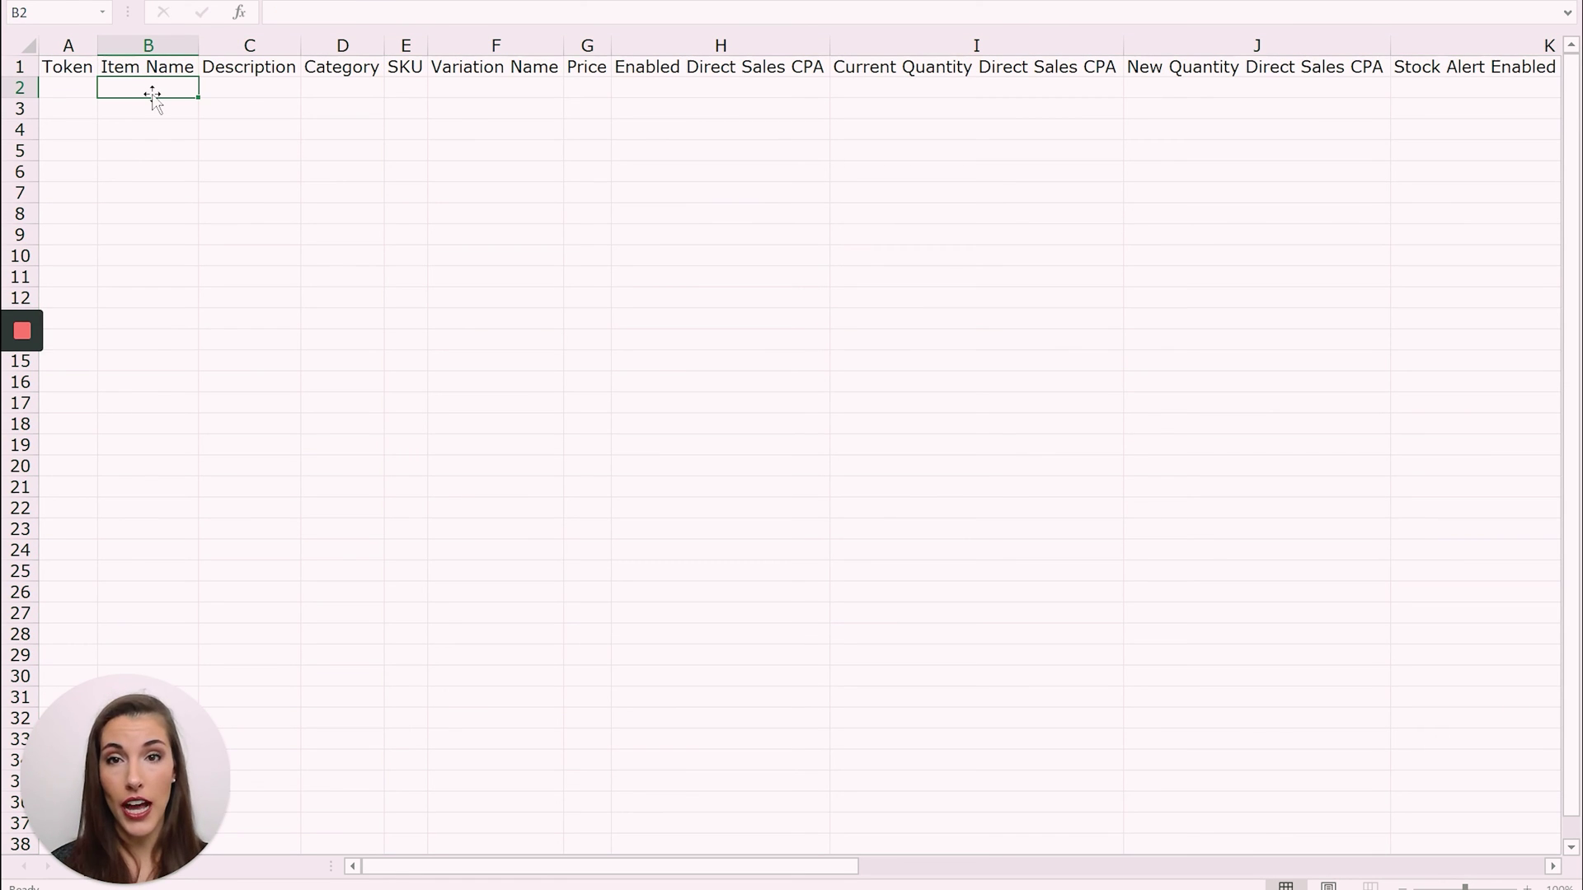
click(245, 90)
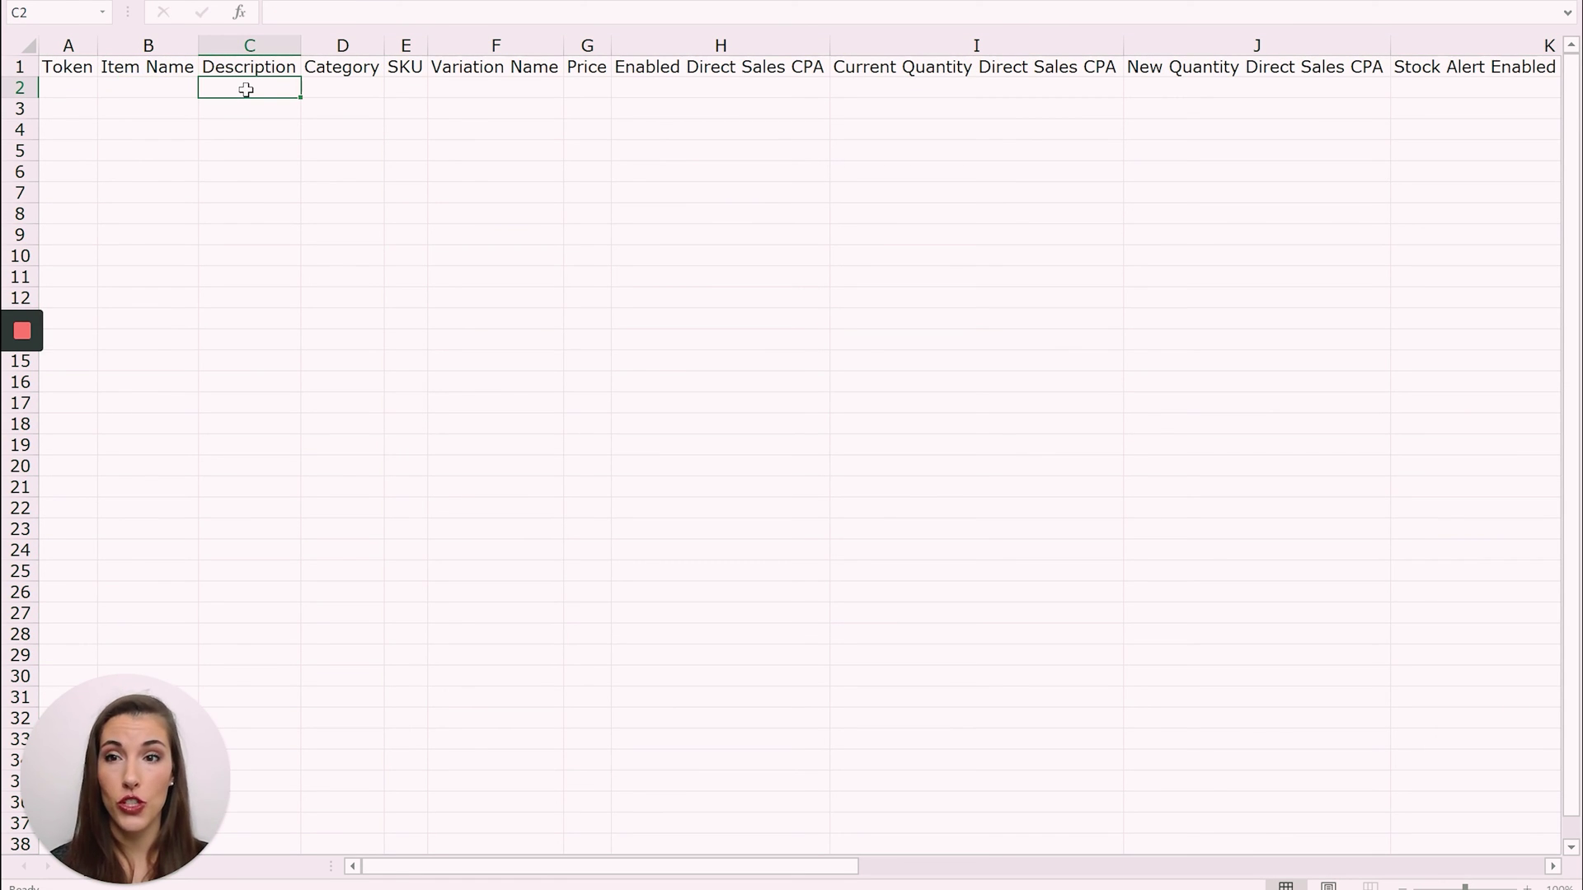
click(333, 86)
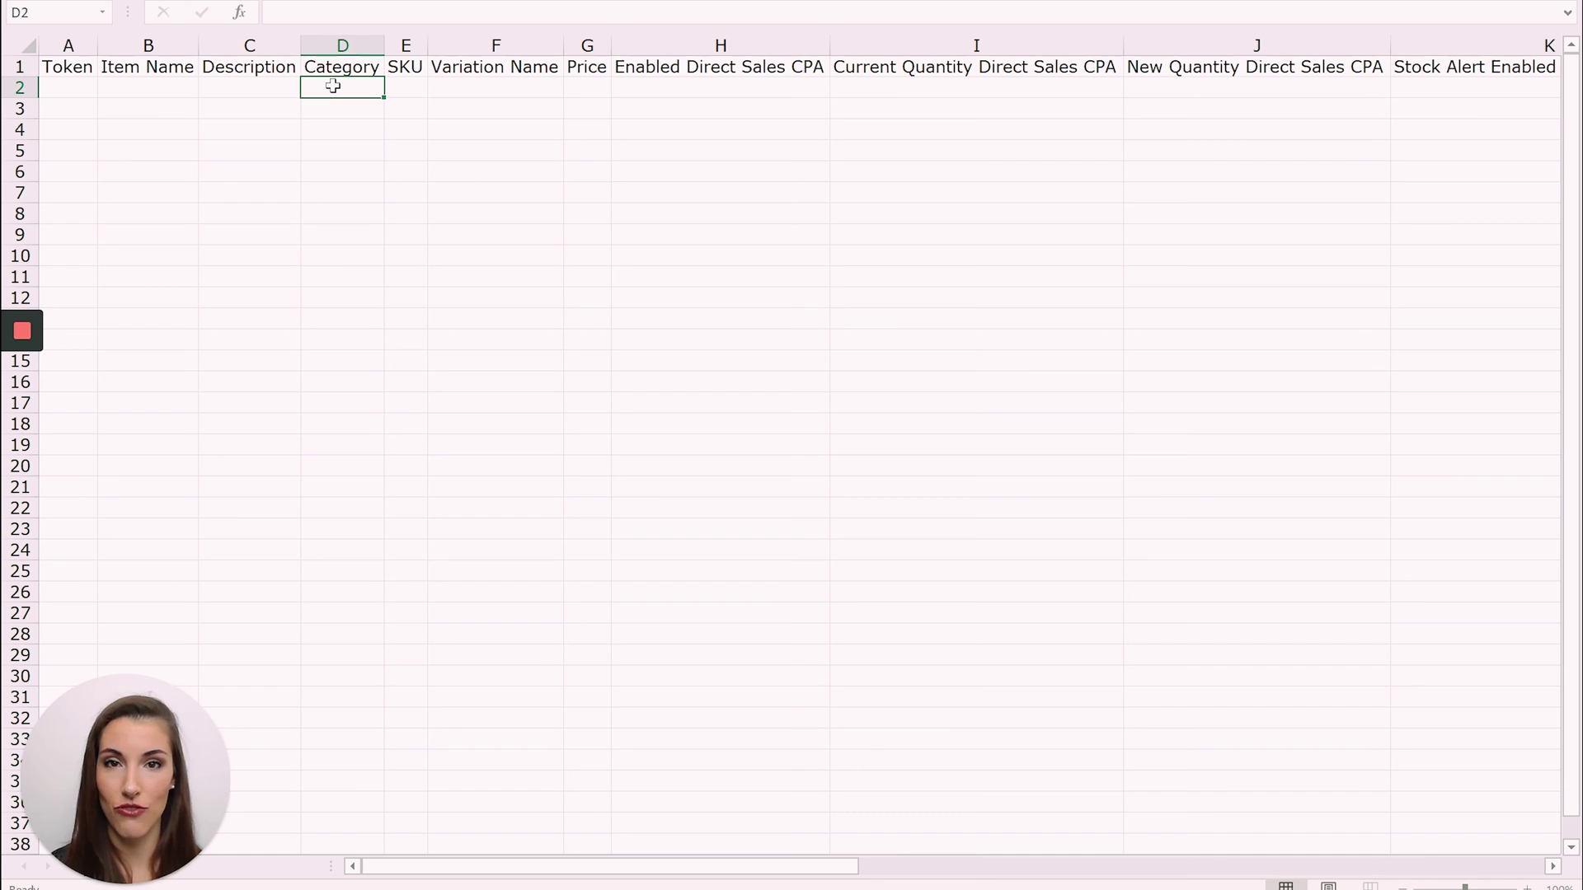
click(401, 86)
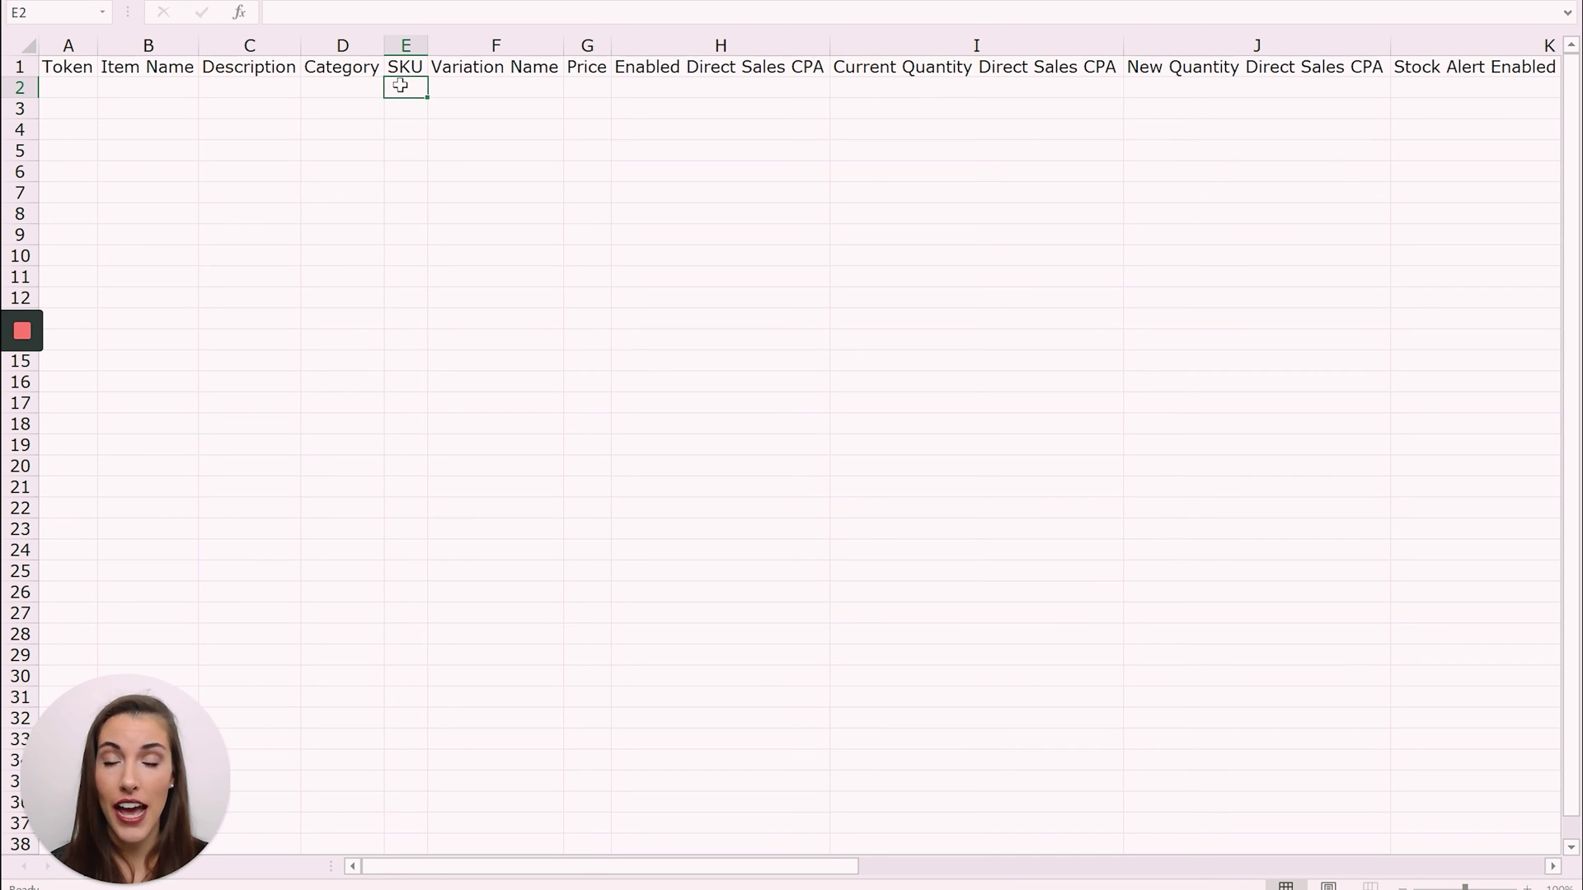
click(466, 90)
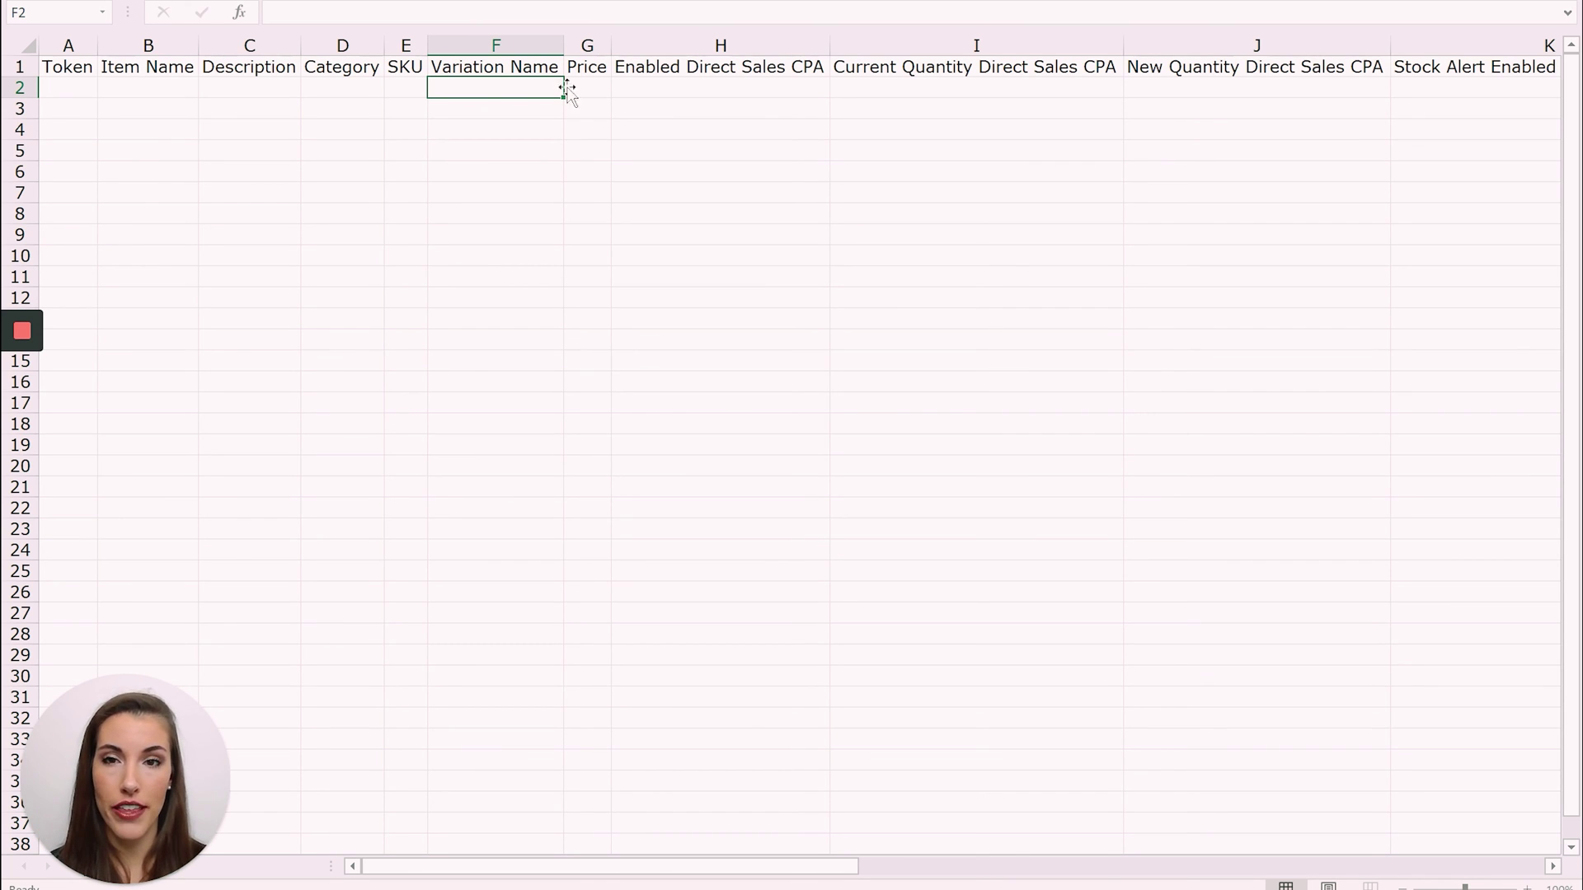
click(595, 91)
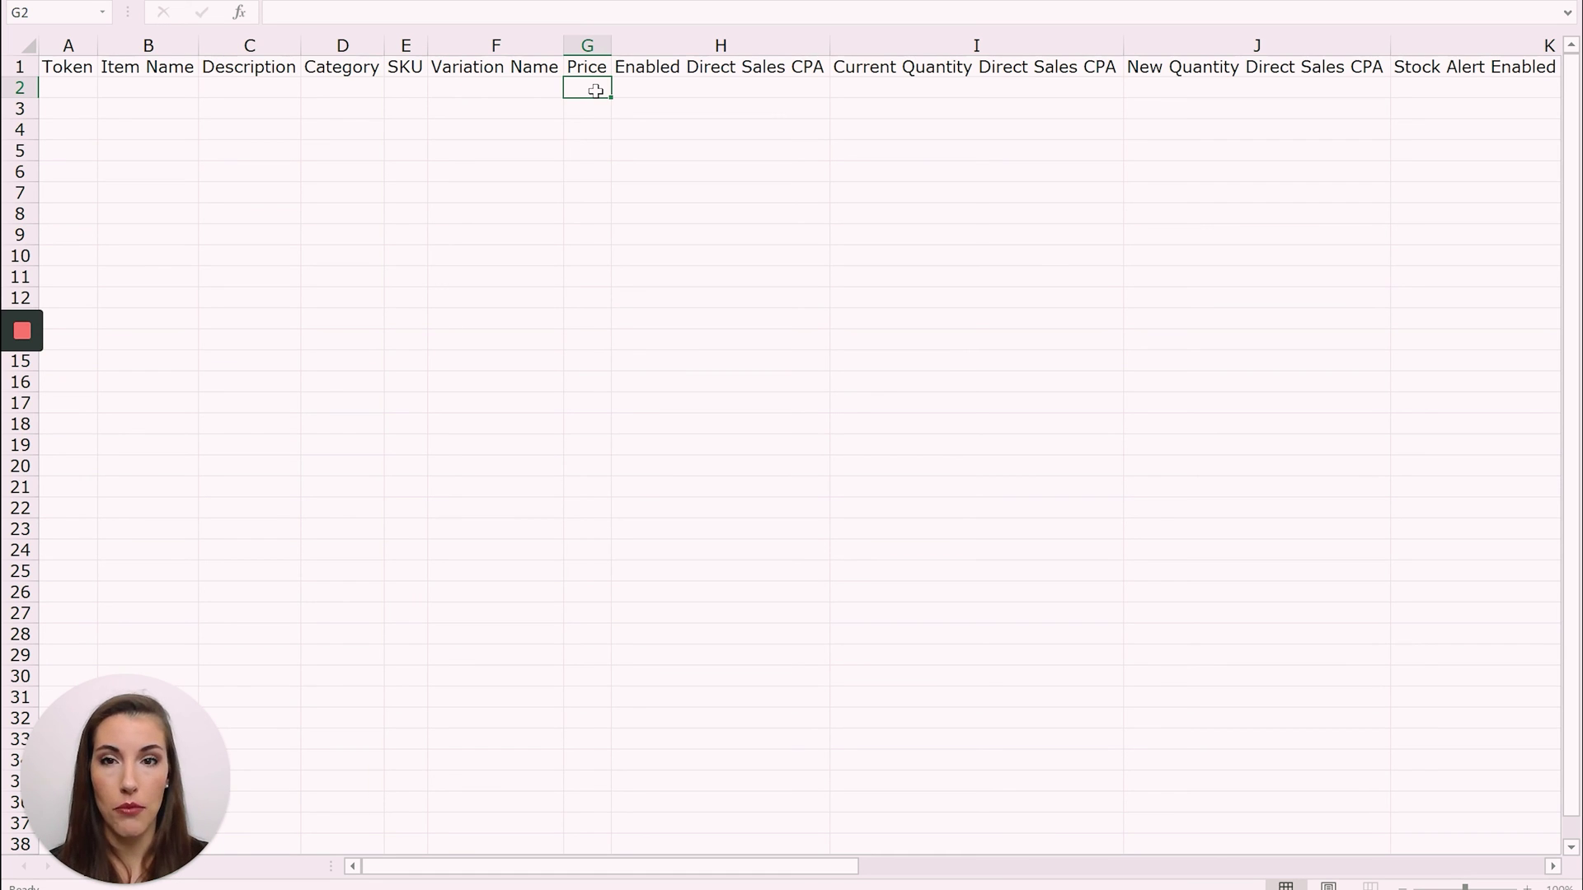
- Review the template's location-specific columns for enabled status, quantities, stock alerts and price, and return to the Square item library
key(Tab)
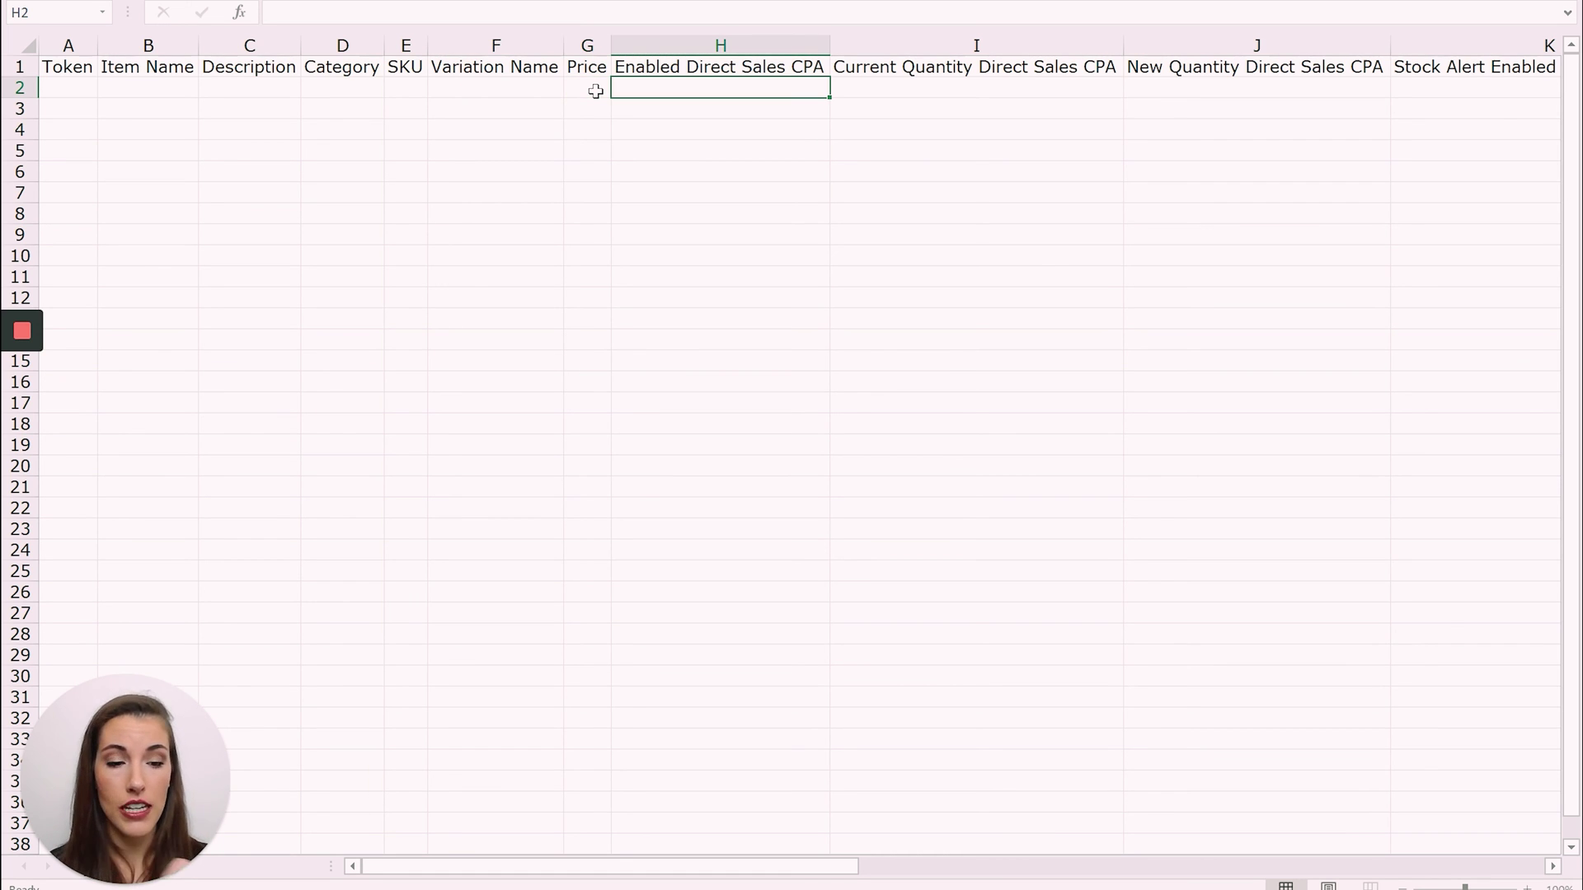
key(Tab)
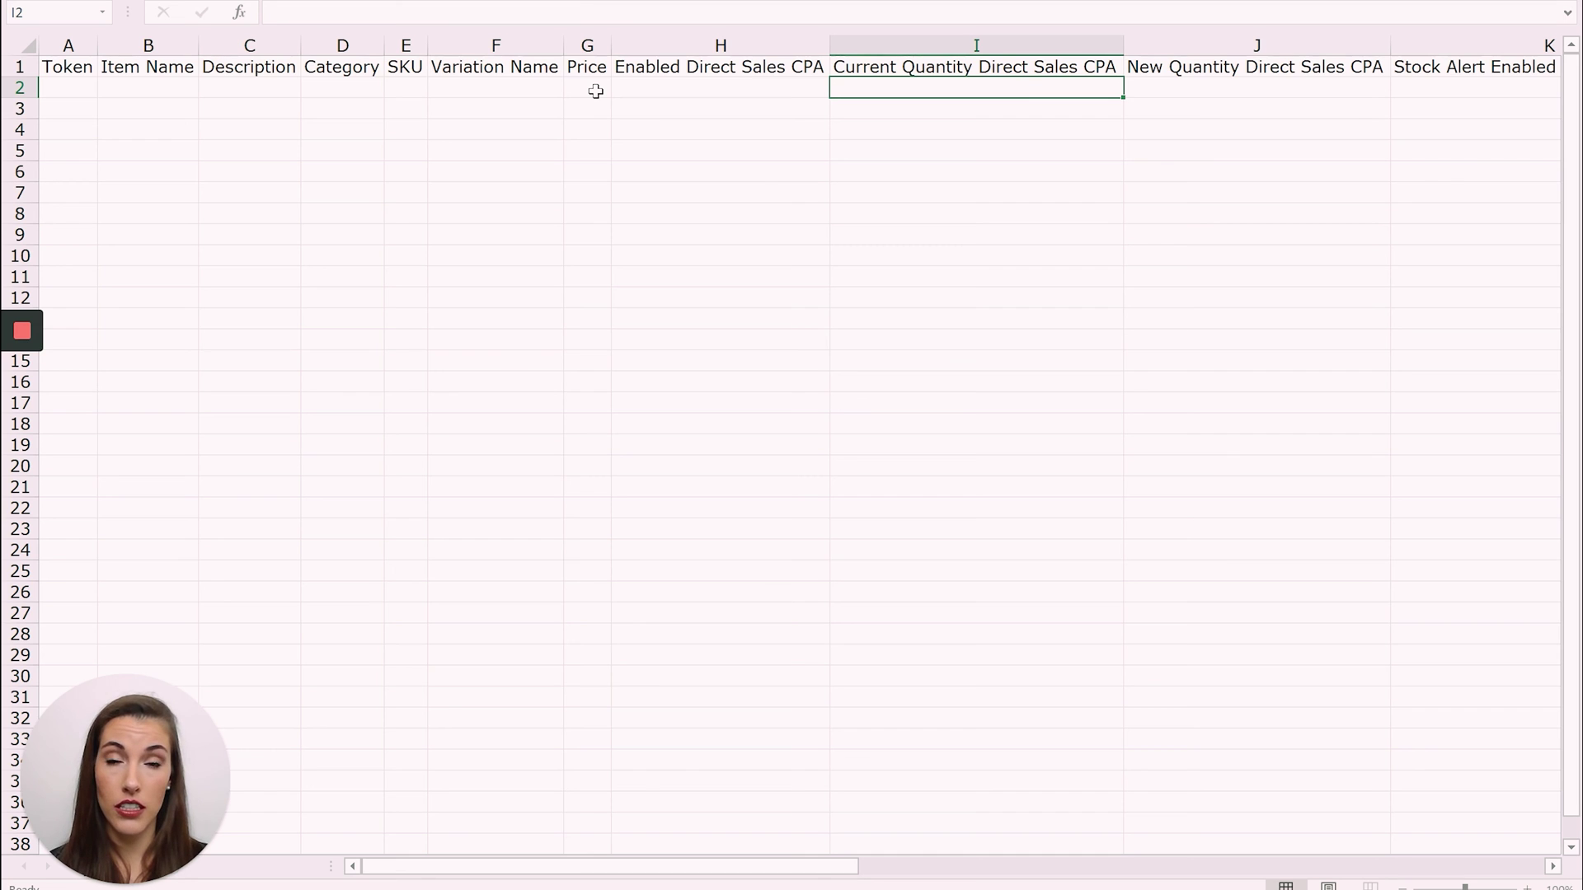
key(Tab)
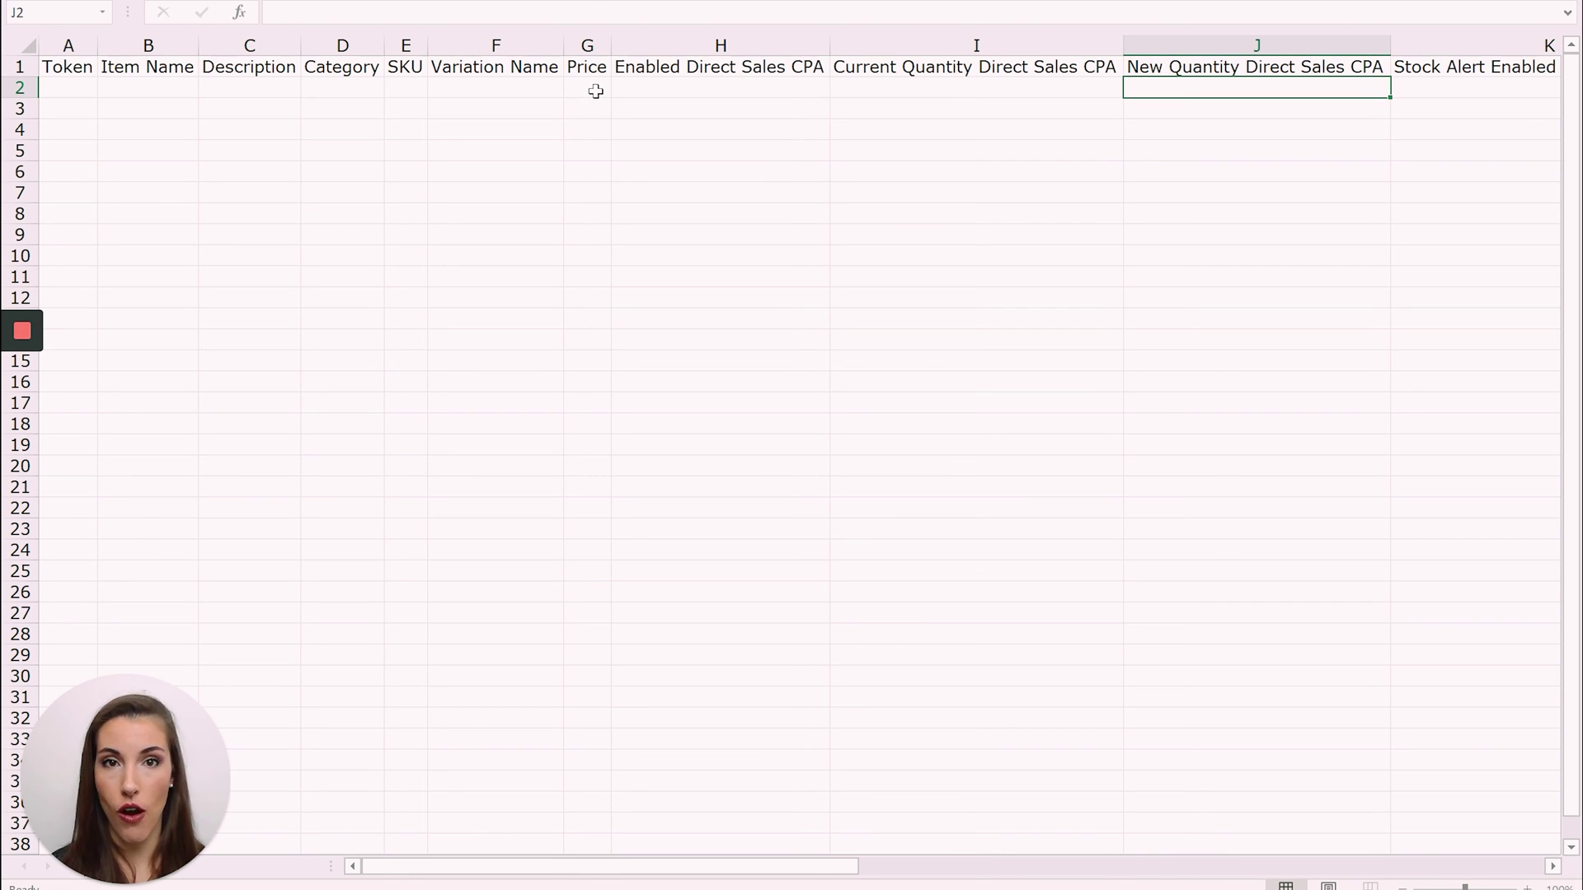
key(Left)
key(Right)
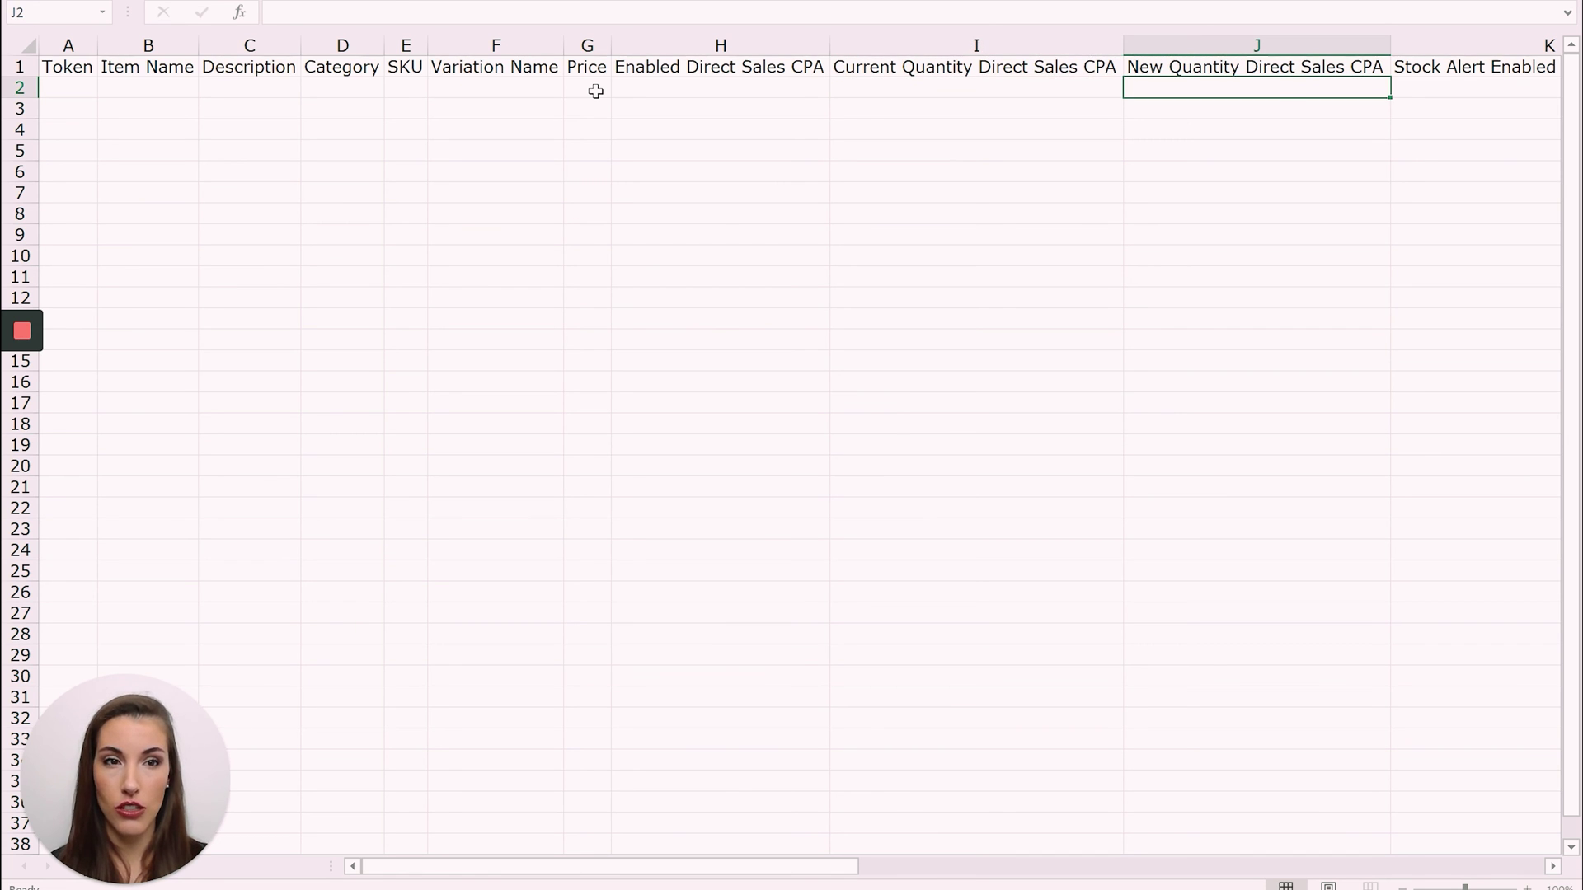
key(Right)
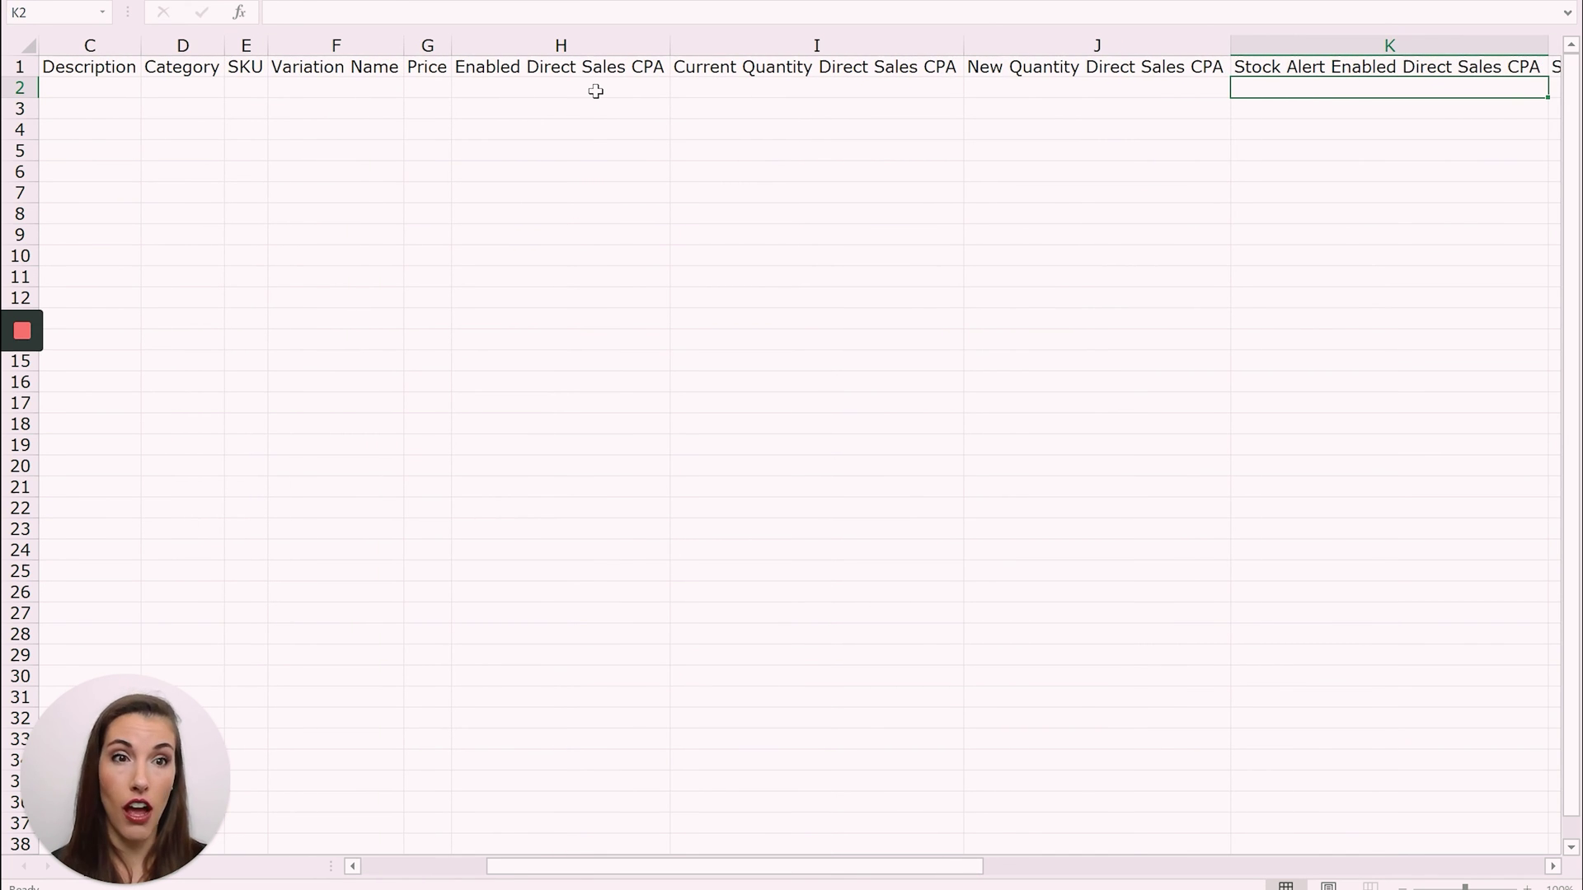
key(Right)
key(Right)
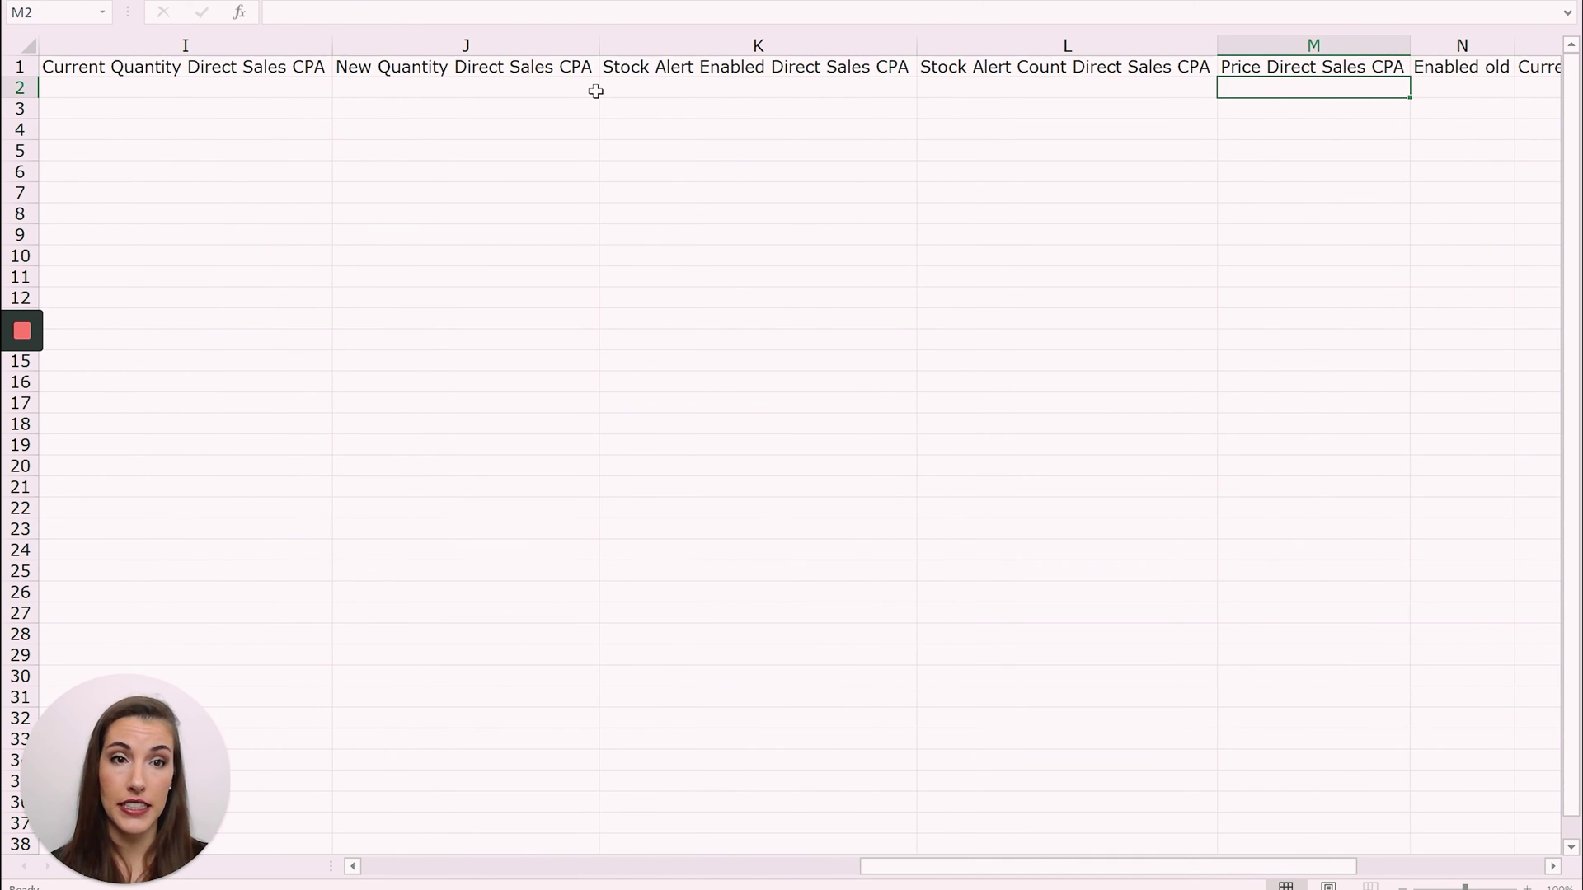
key(Right)
key(Right)
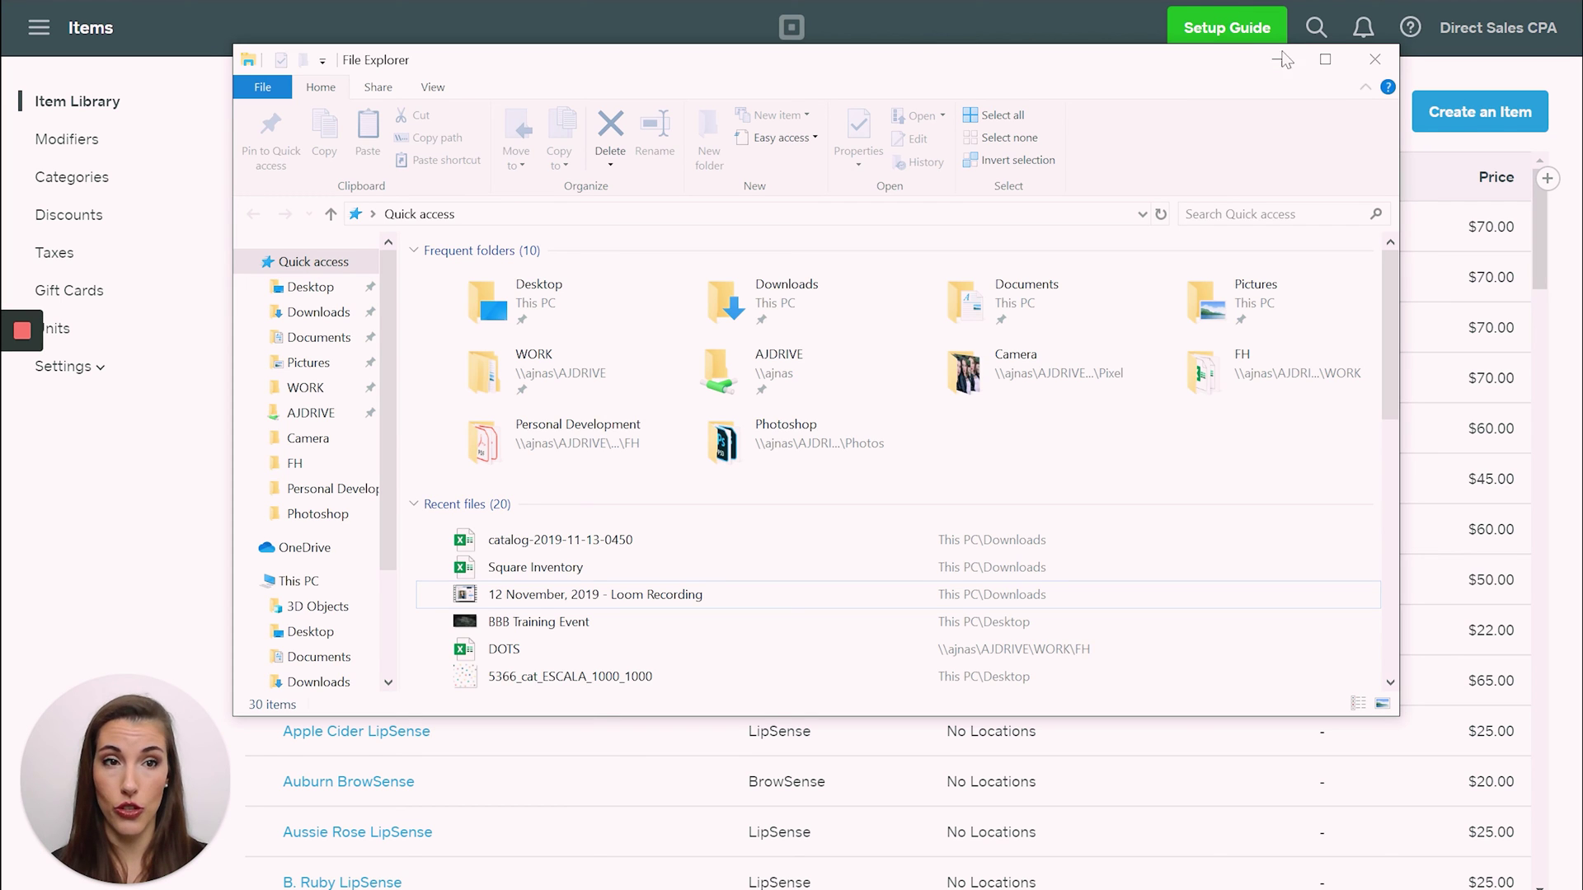
click(1387, 60)
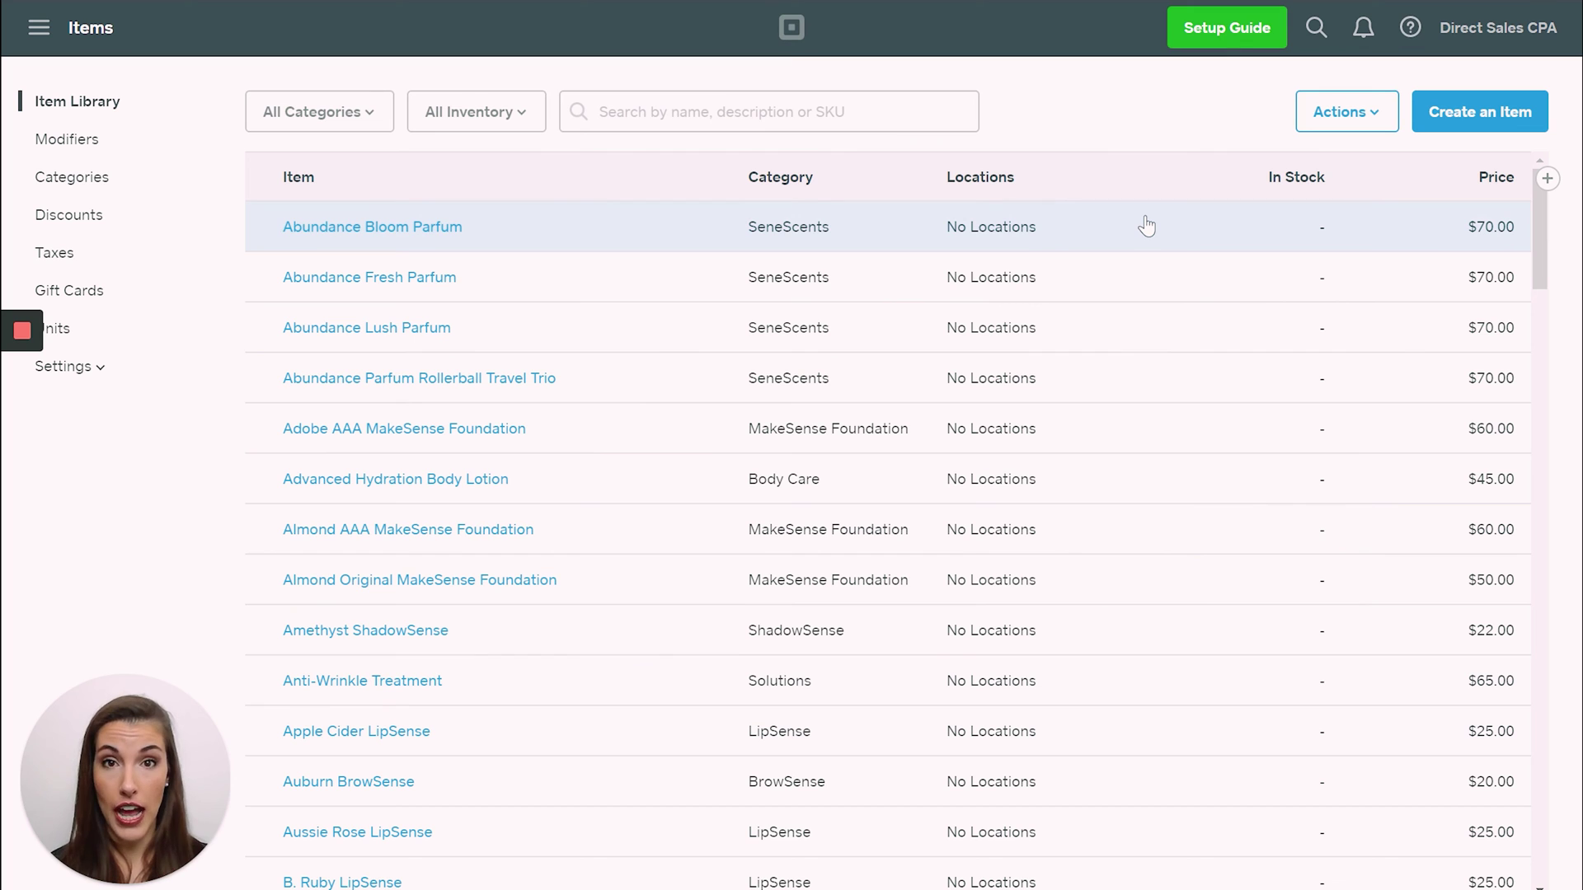
- Create a tax named Sarasota FL Sales Tax at 7%, switch off its Enable Tax setting and save it
click(67, 266)
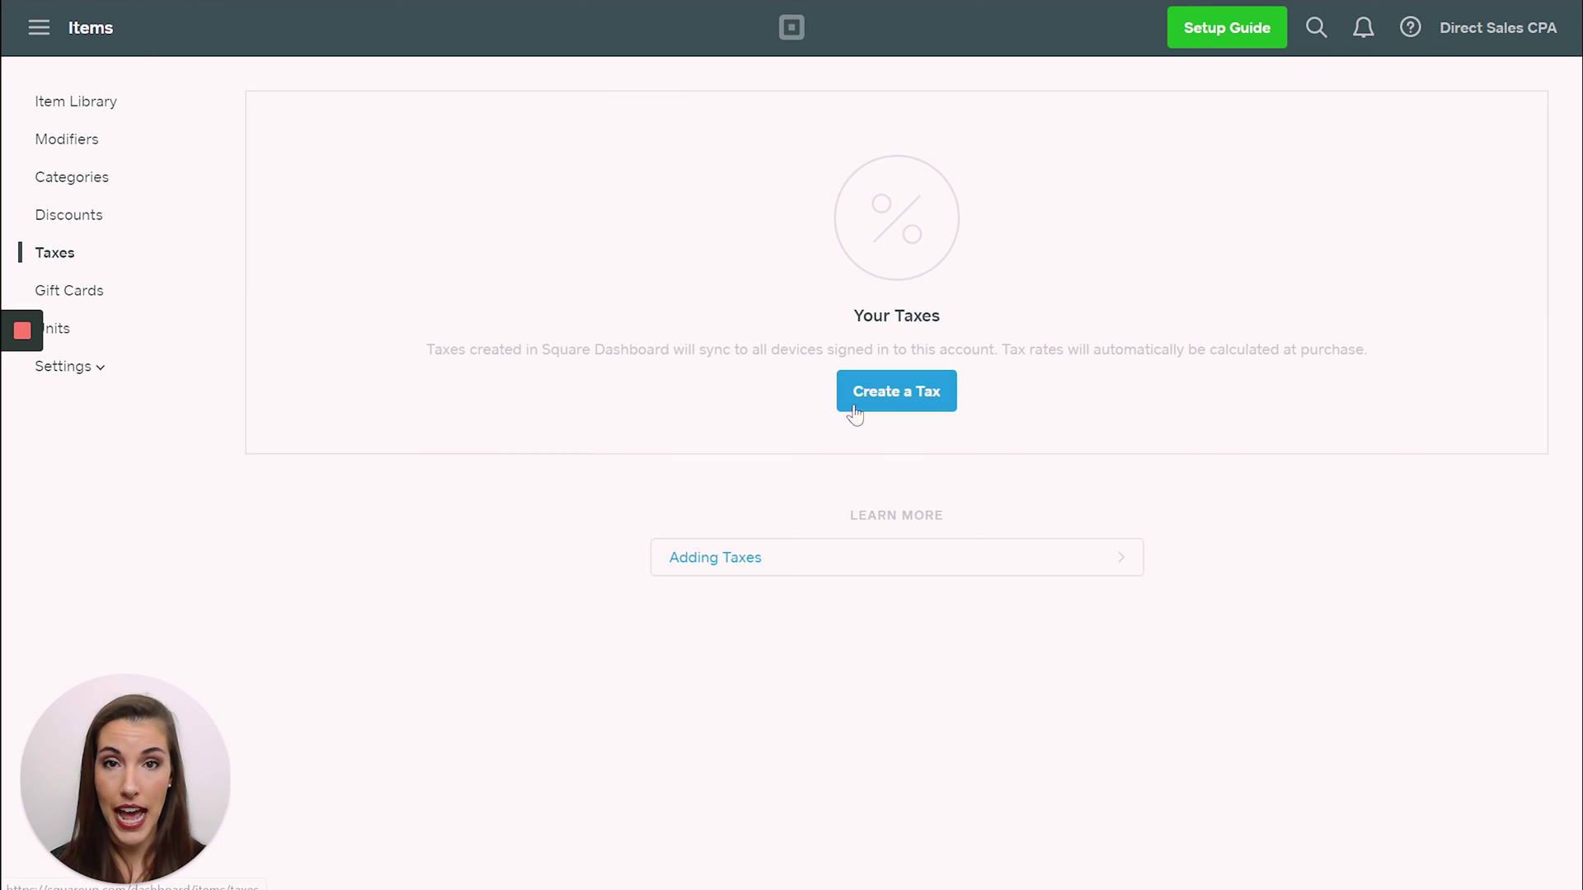
click(921, 400)
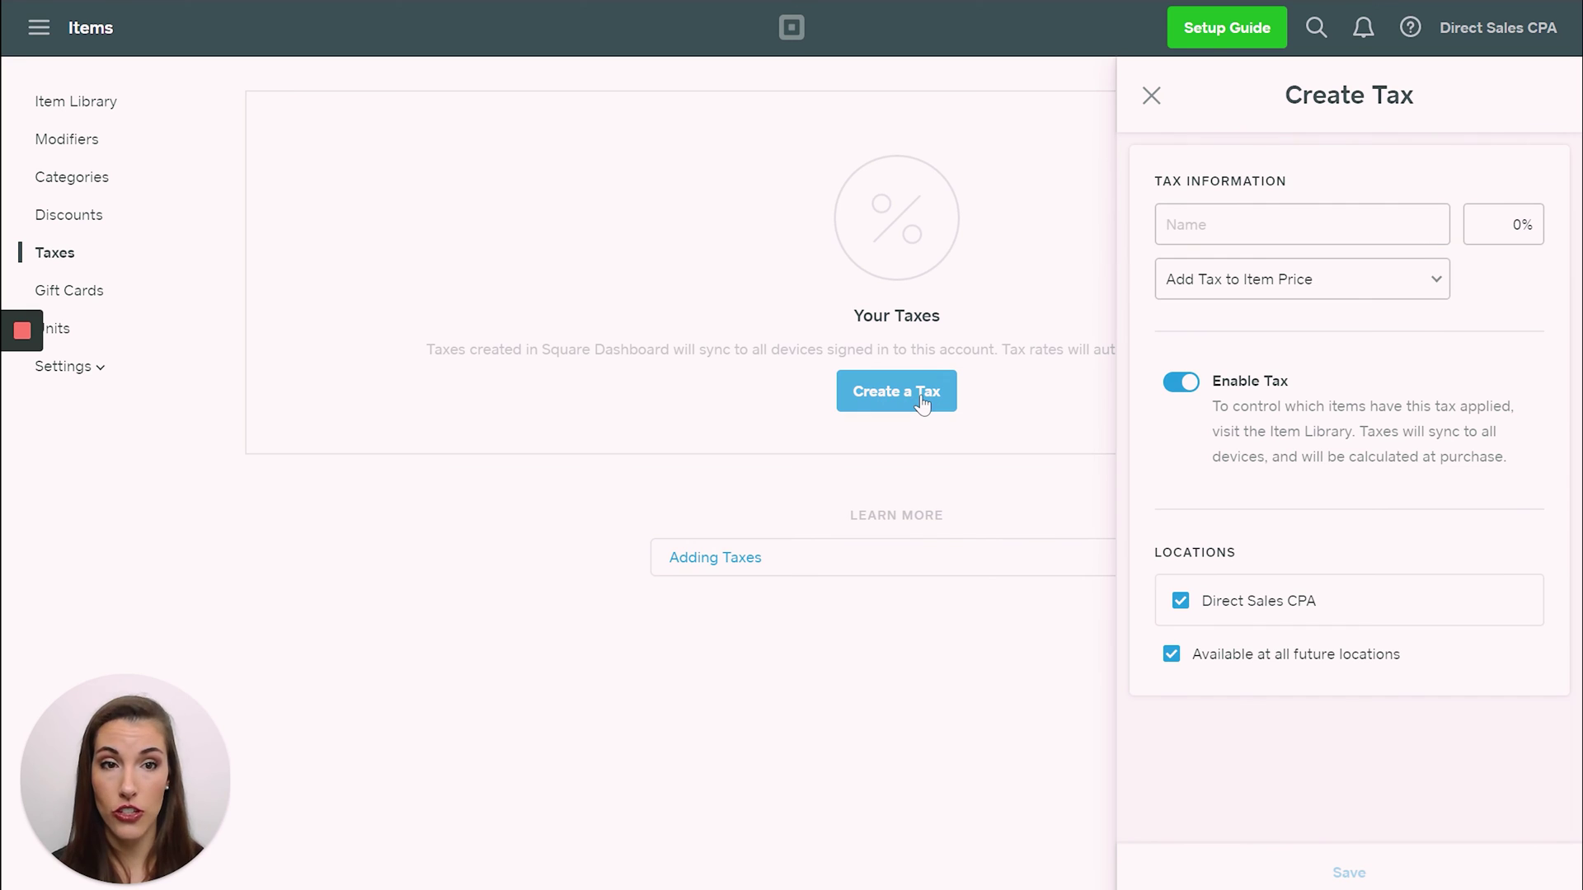
click(1224, 232)
text(Sarasota F)
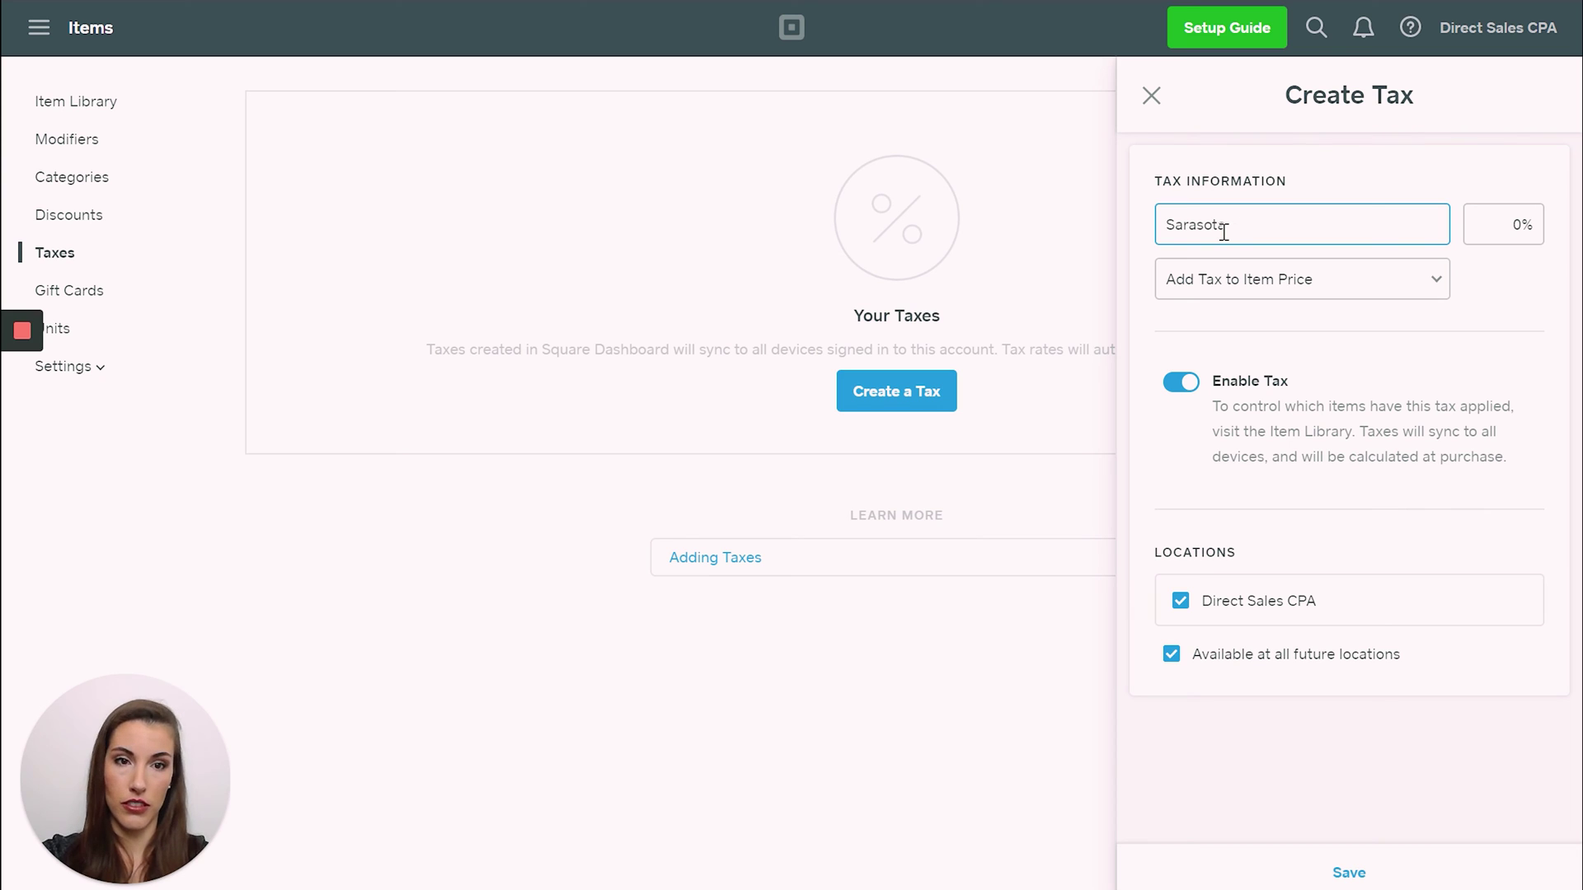
text(L Sales Tad)
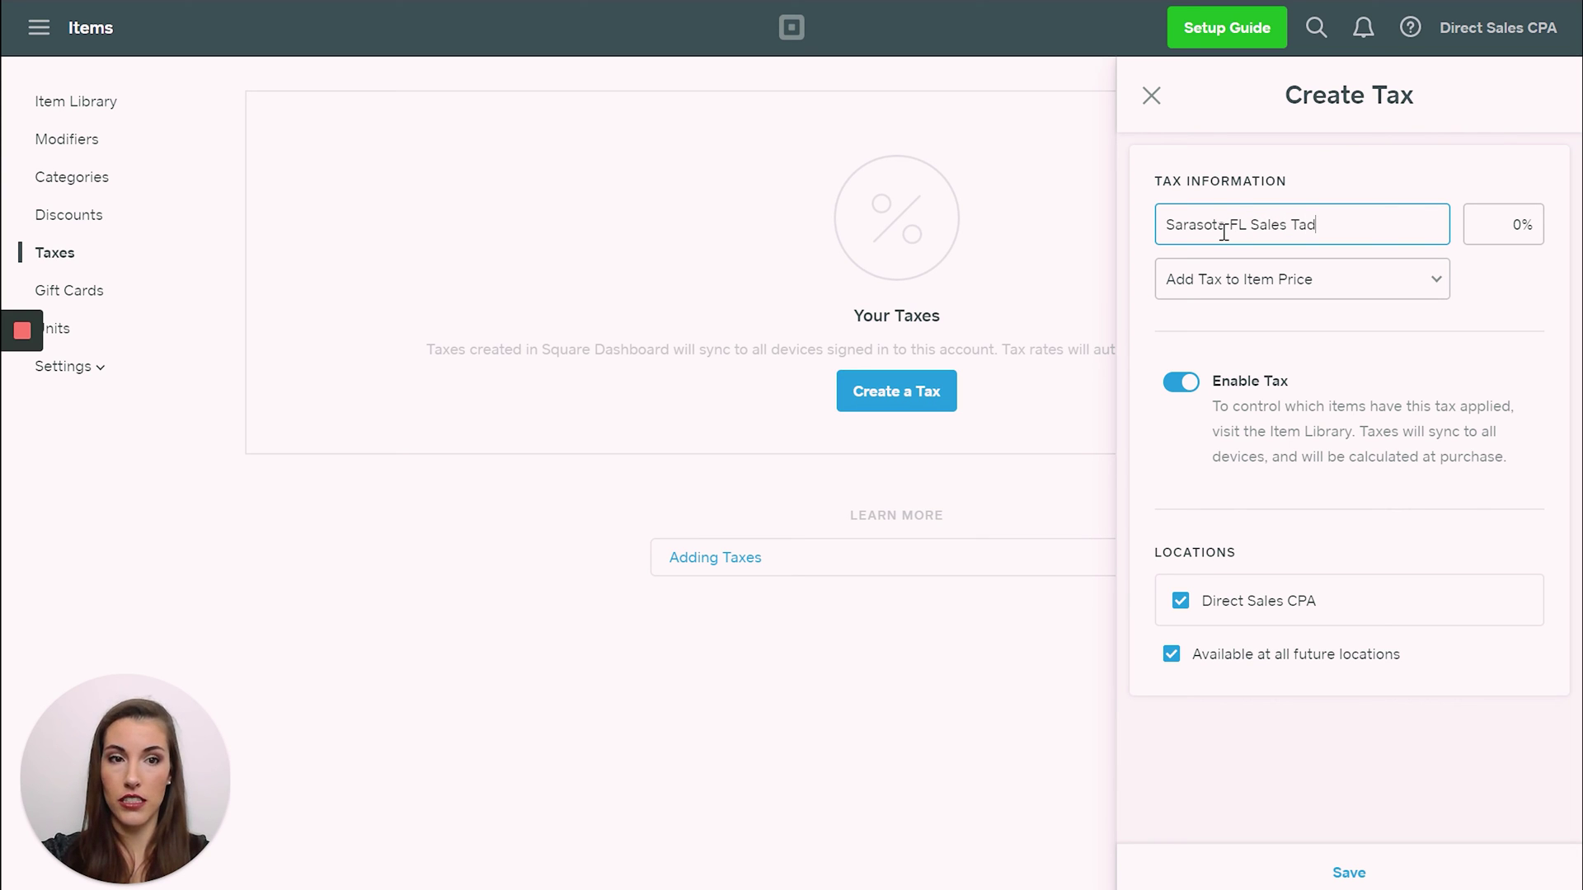
key(BackSpace)
text(x)
key(Tab)
text(7)
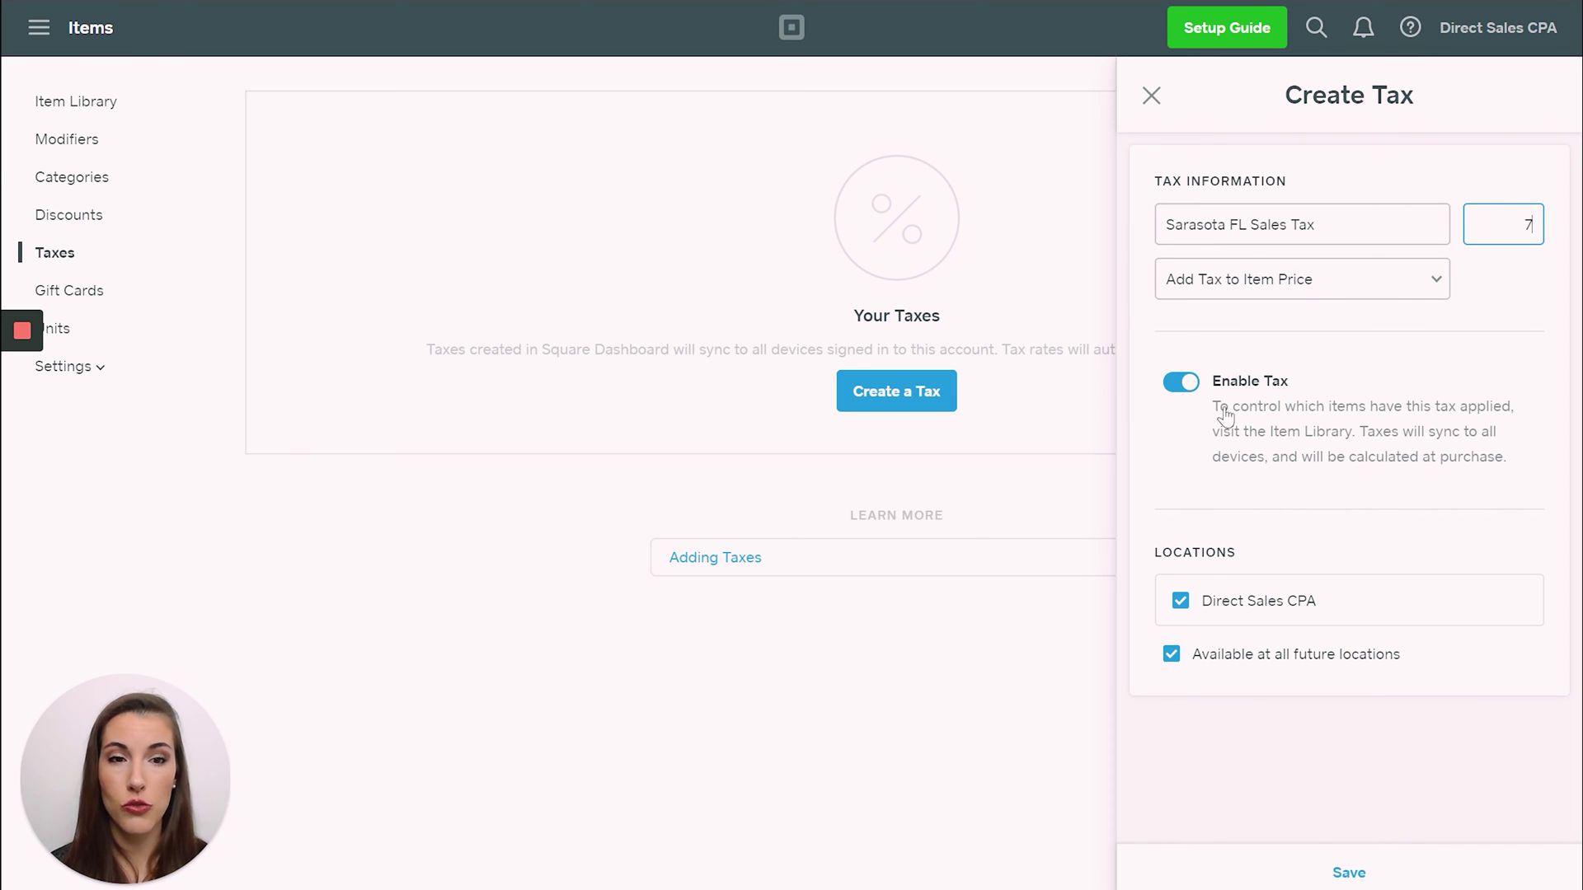
click(1181, 395)
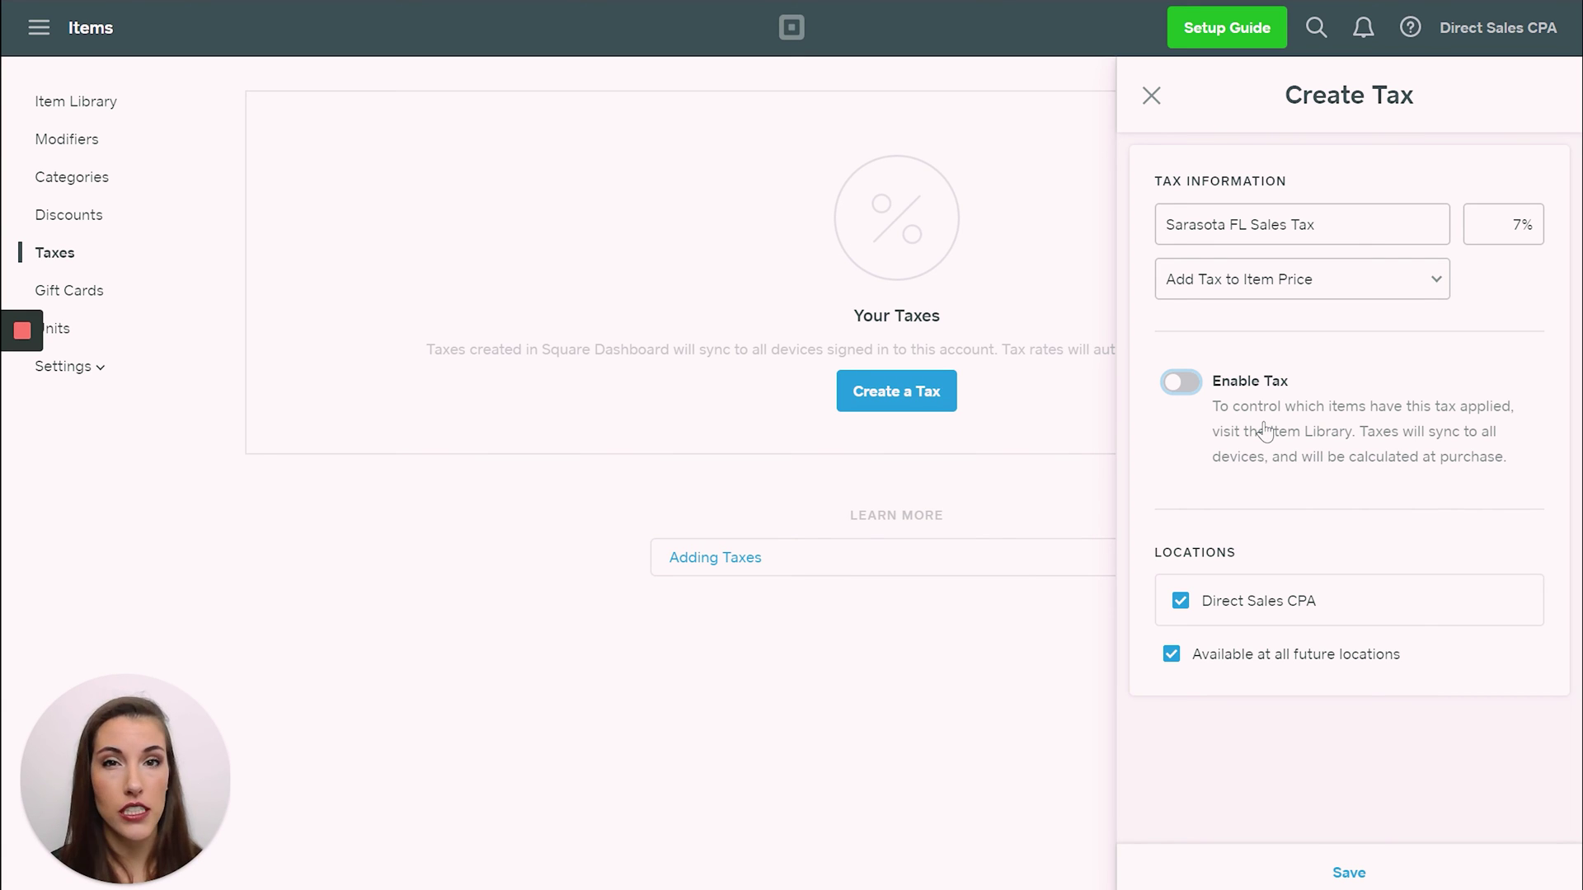
click(1362, 881)
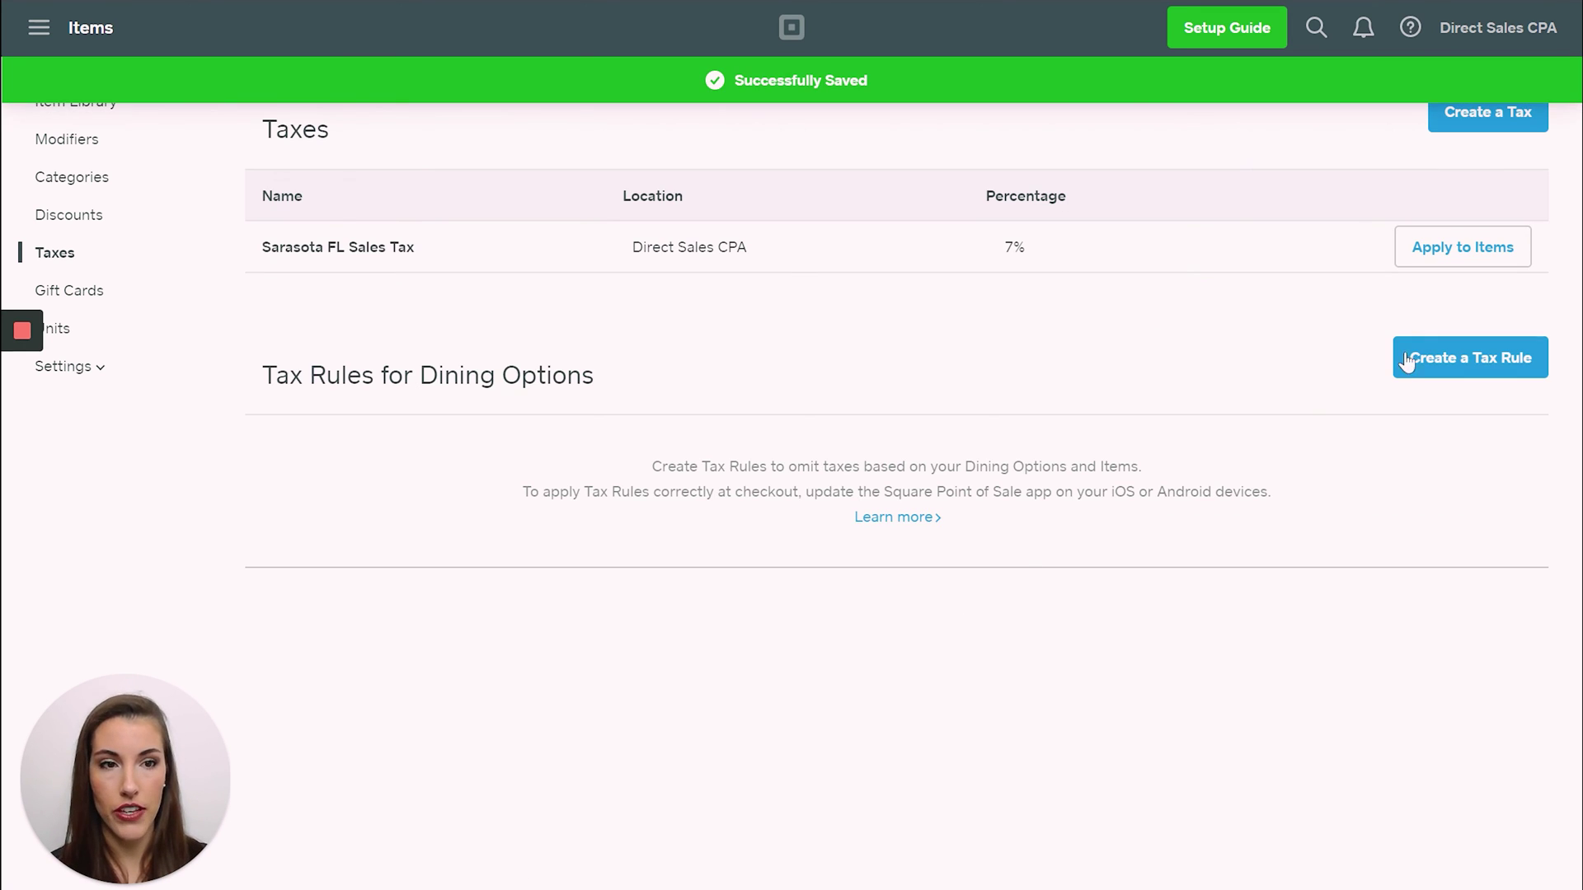
- Create a tax named Tampa FL Sales Tax at 7%, switch off its Enable Tax setting and save it
click(1489, 112)
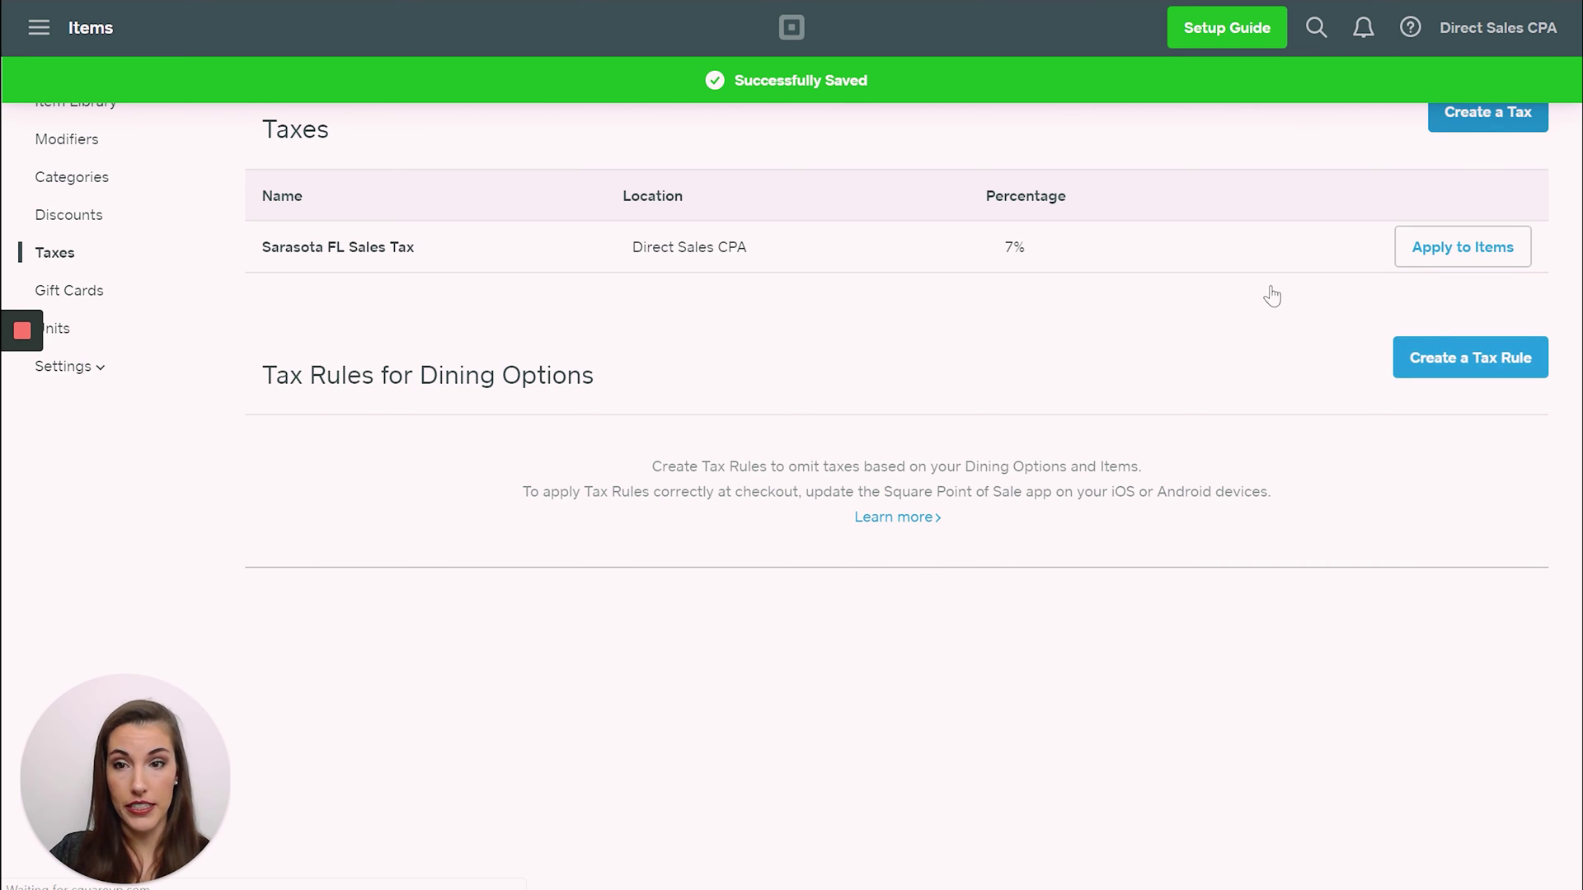
click(1237, 229)
text(Tamoa)
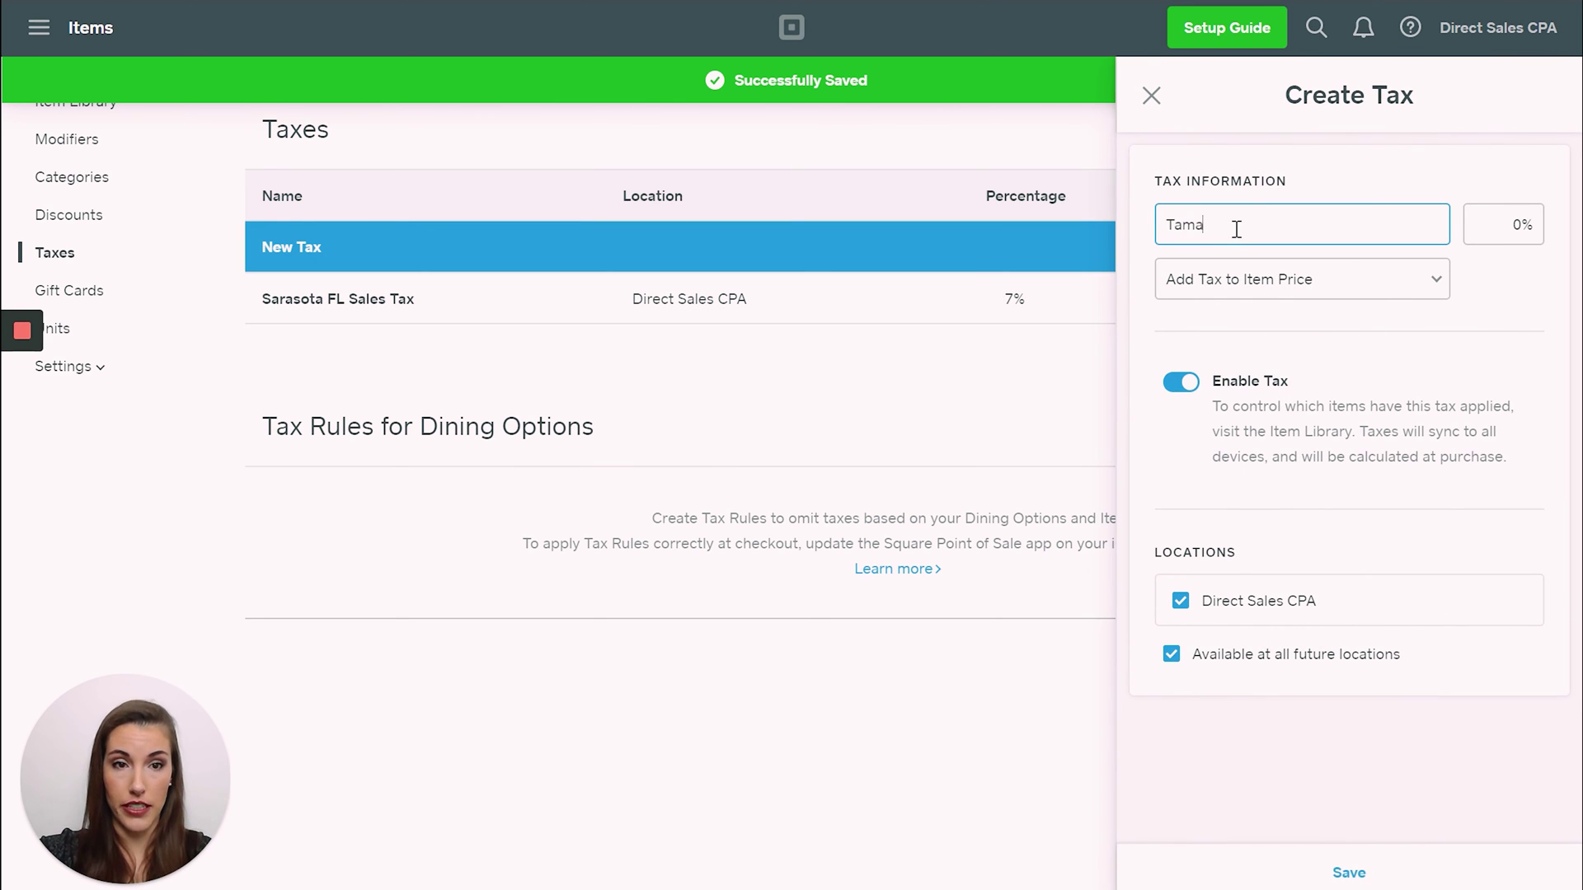
key(BackSpace)
key(BackSpace)
key(BackSpace)
text(pa FL S)
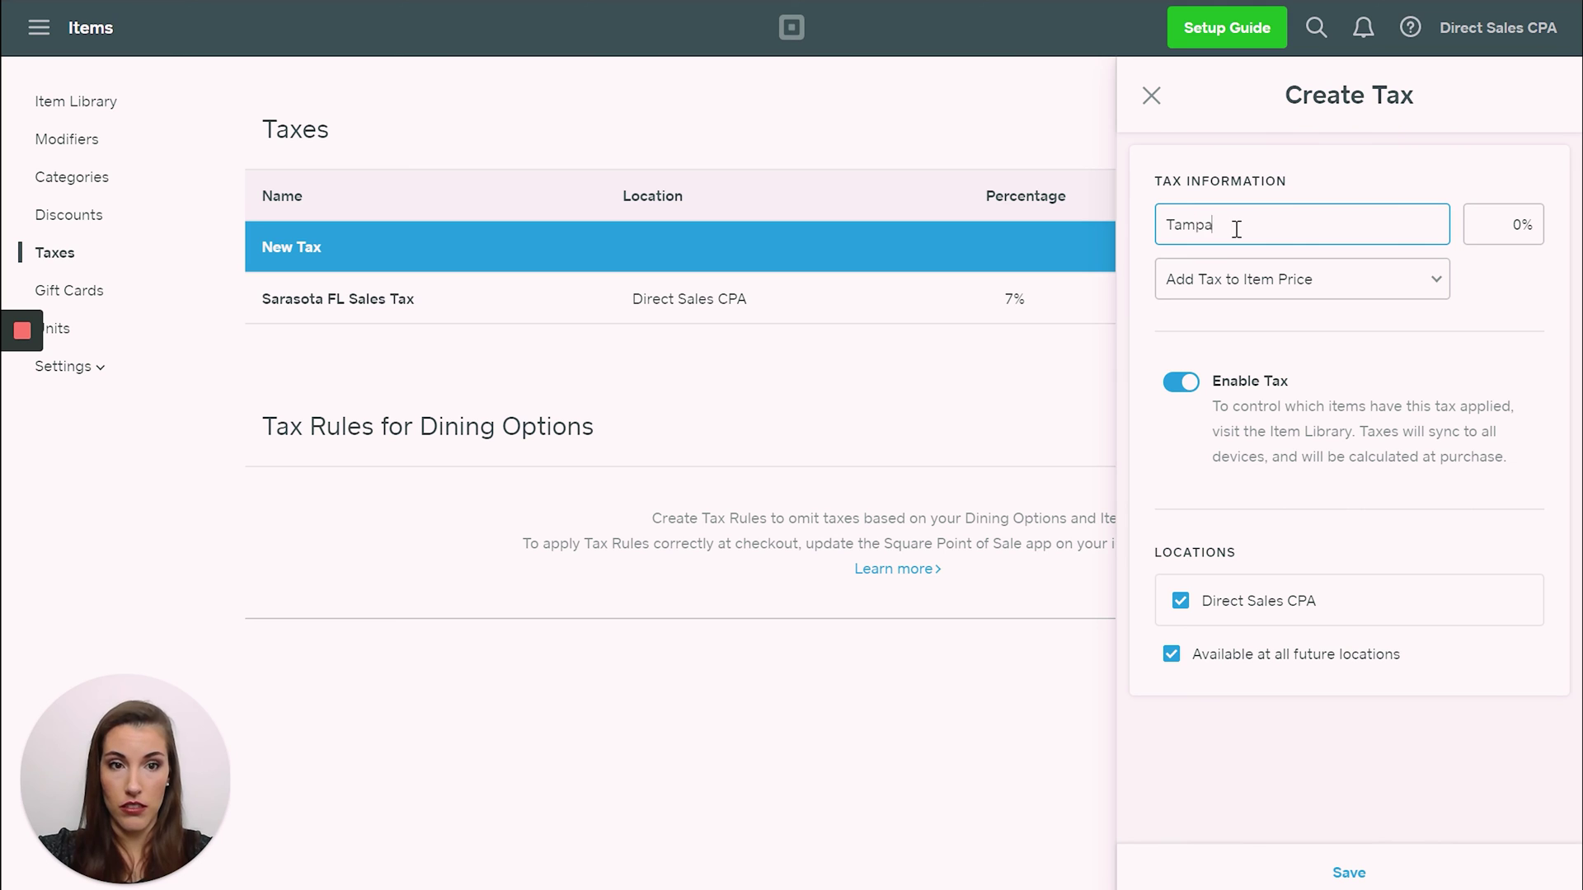
text(ales )
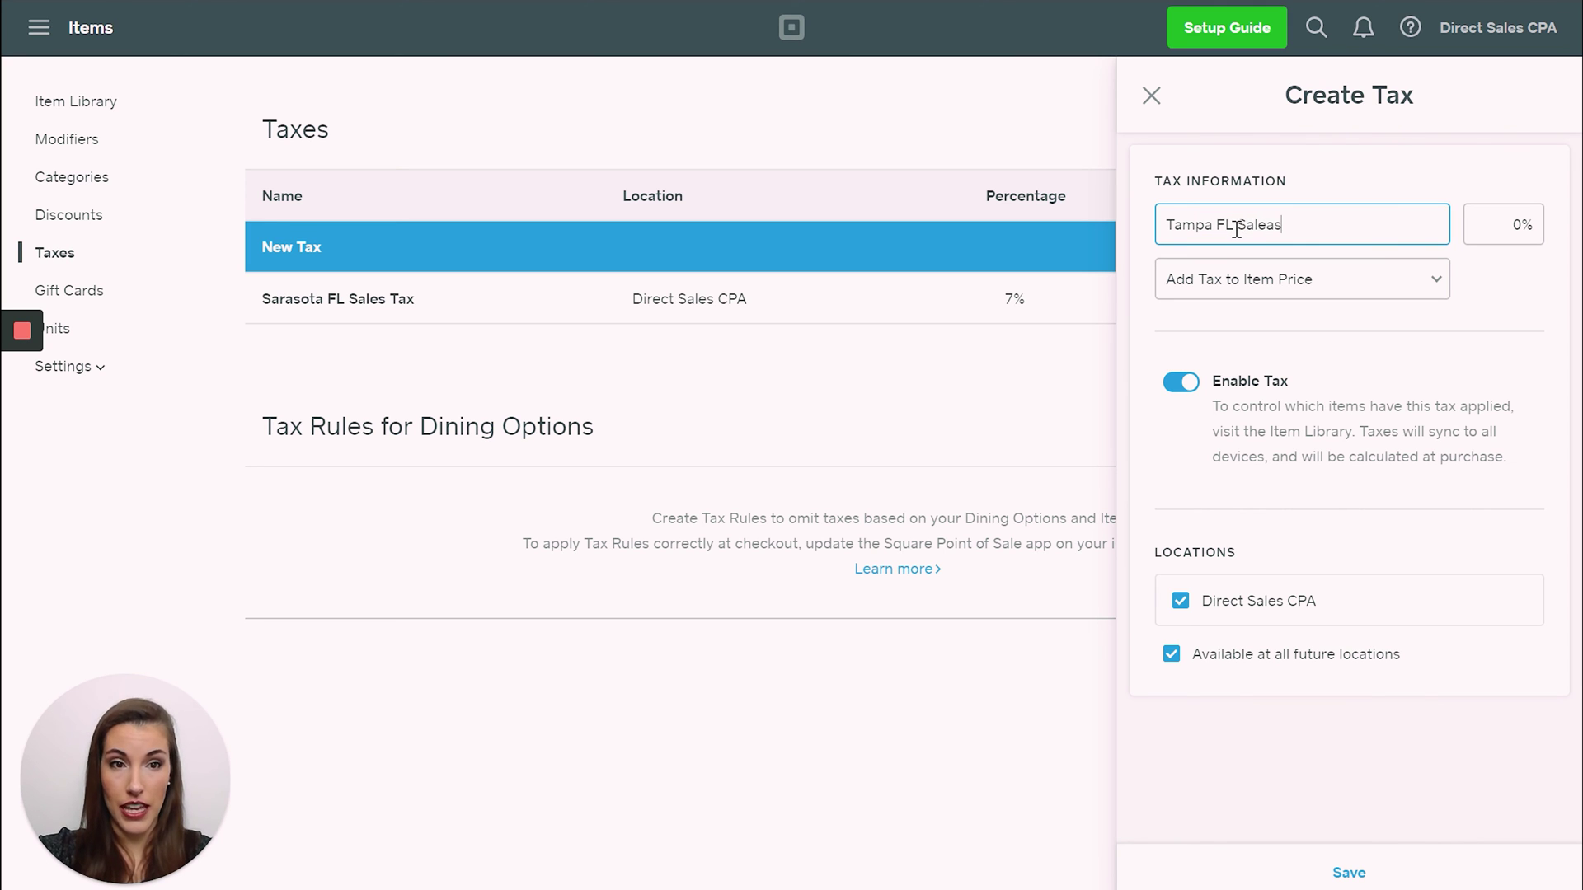
text(Tax)
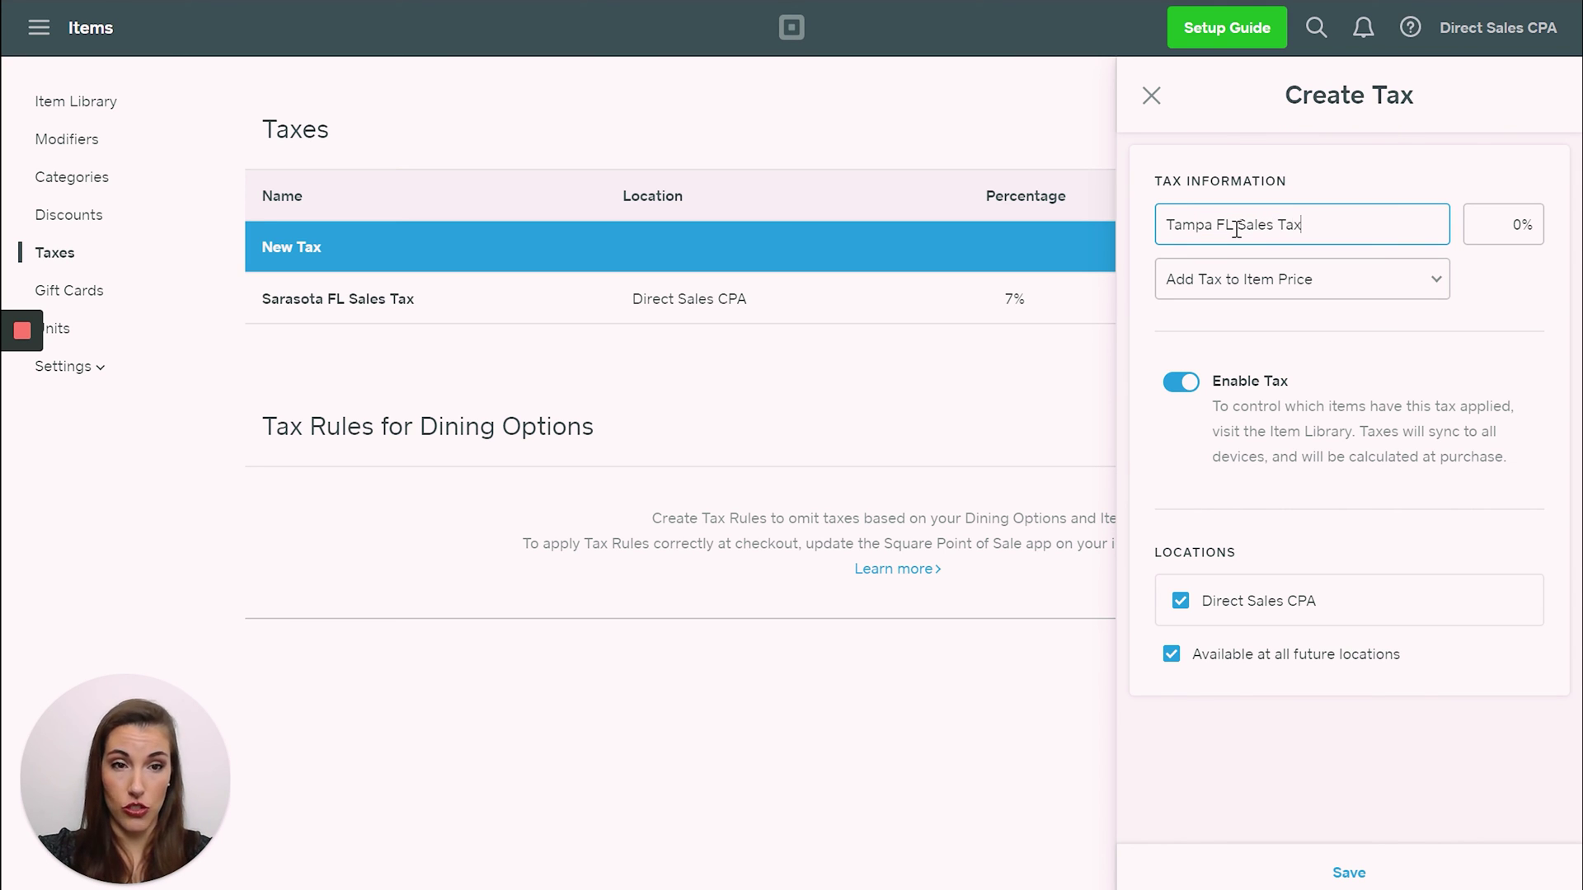
key(Tab)
text(7)
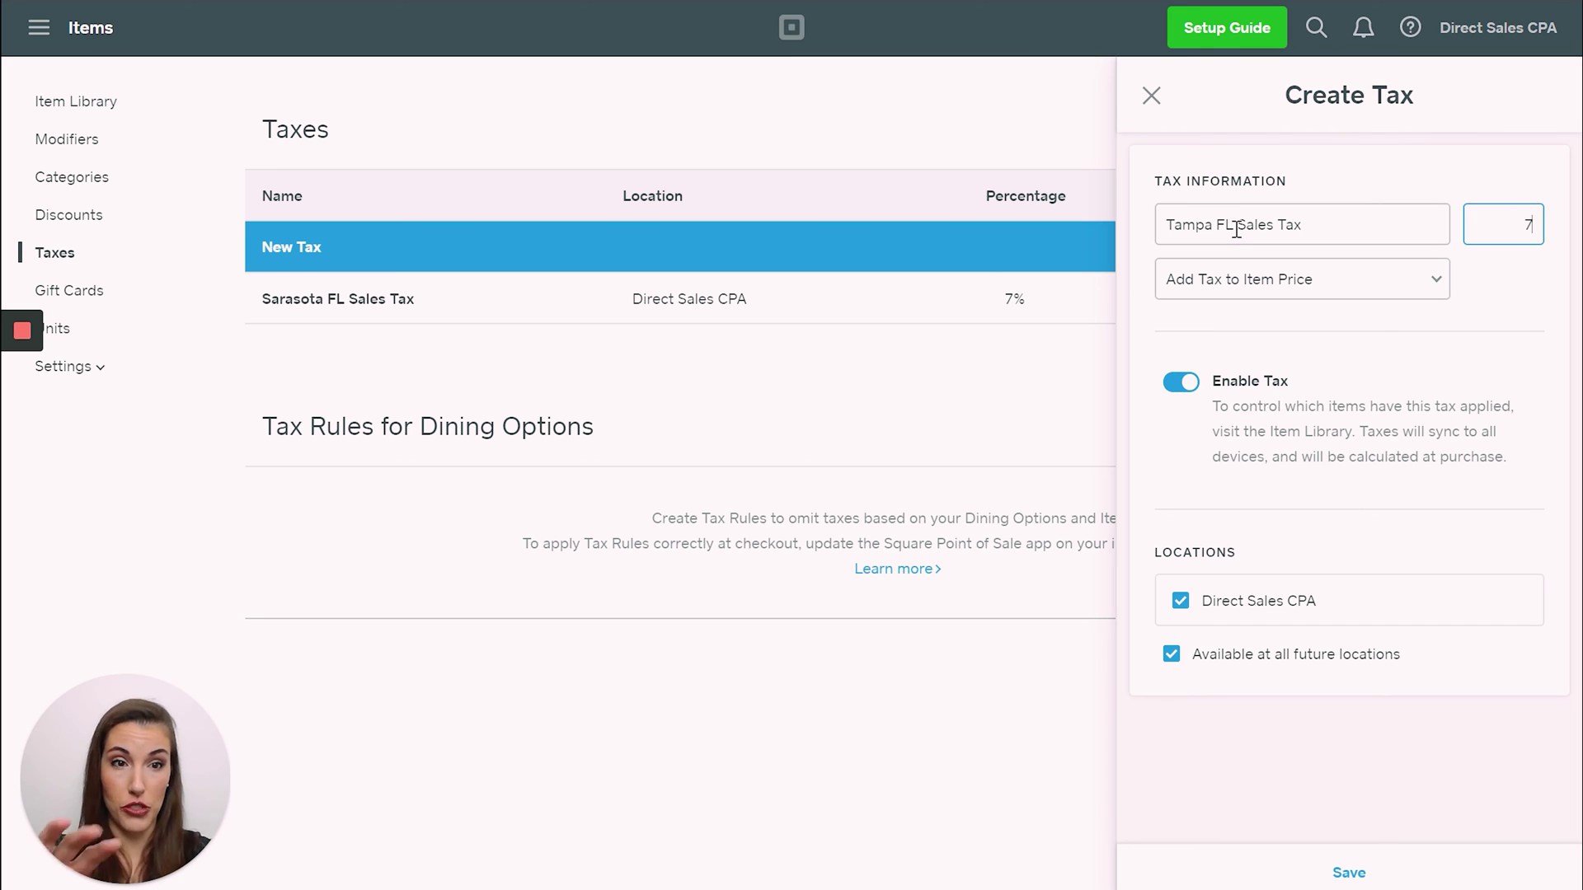
click(1184, 381)
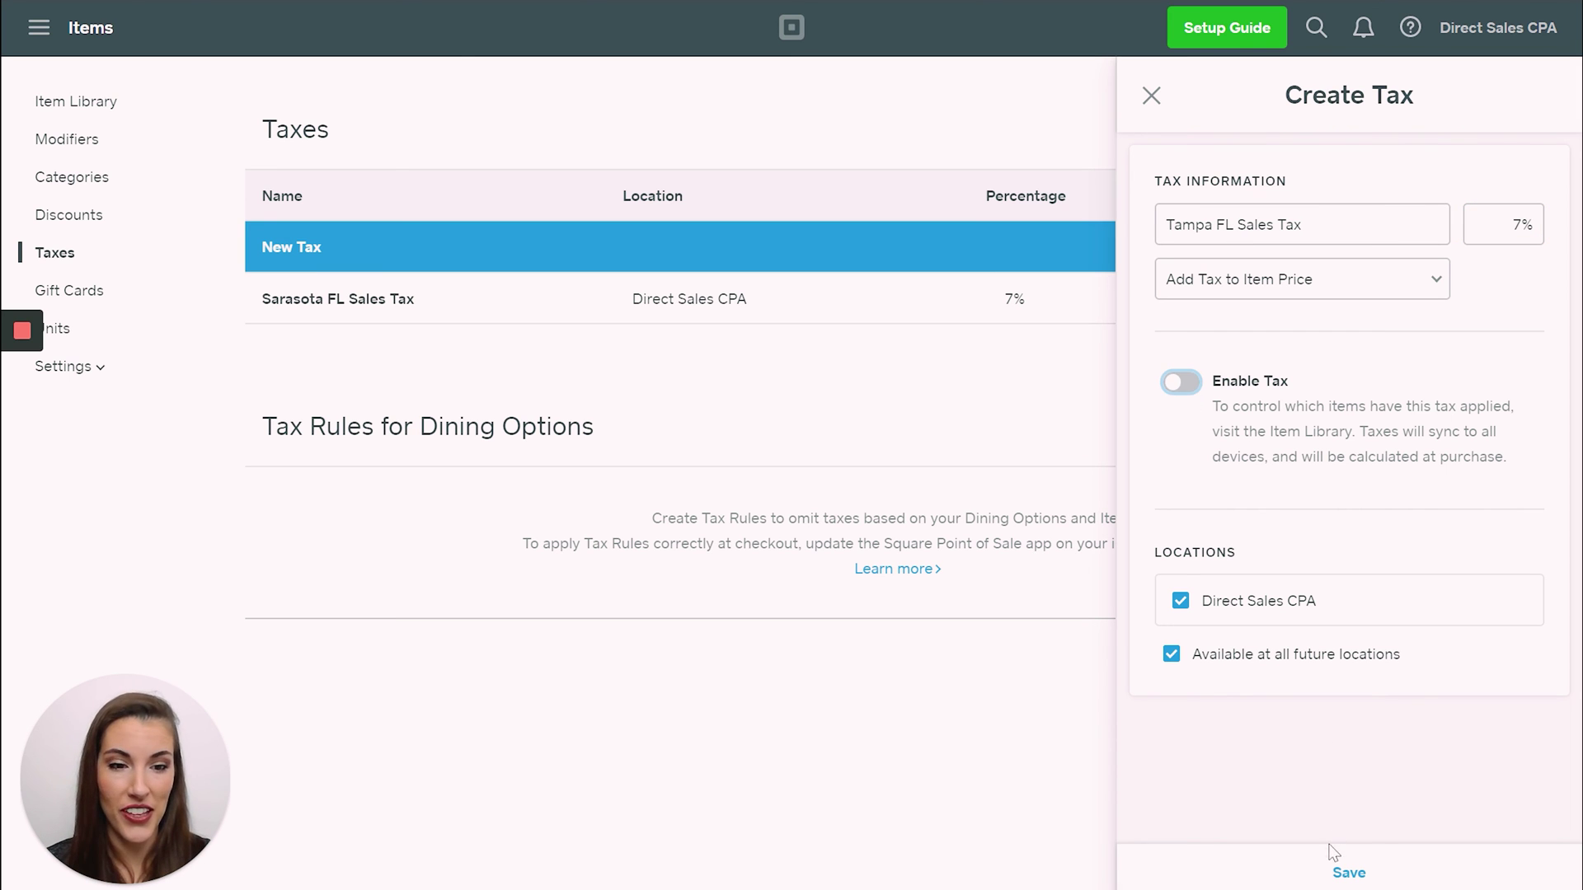
click(1349, 872)
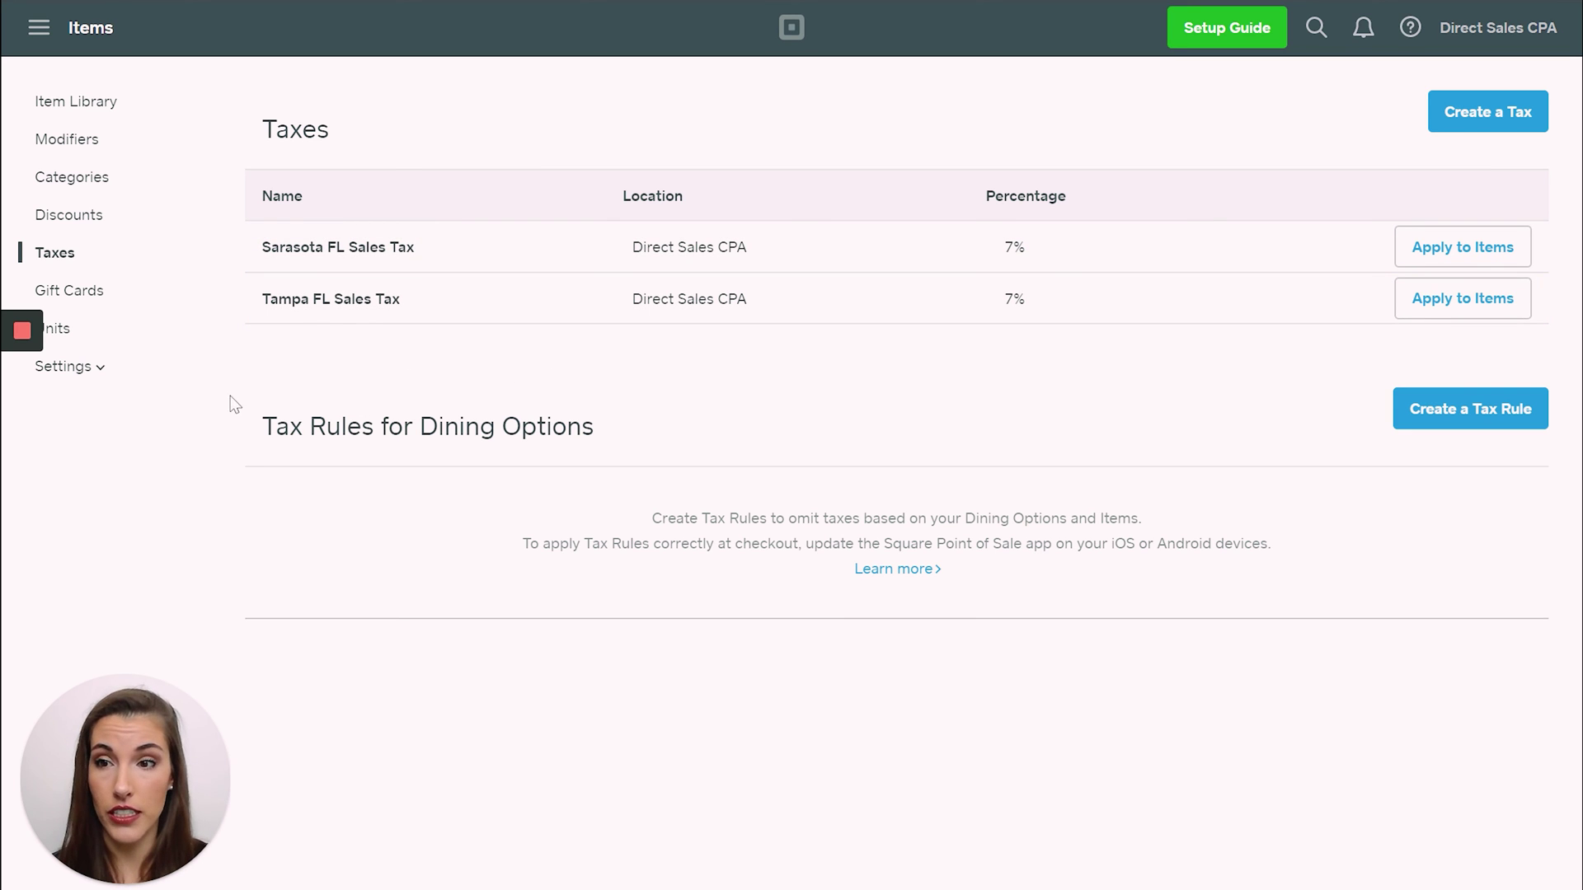
- Create a percentage discount named 15% Off Discount with an amount of 15% and save it
click(69, 216)
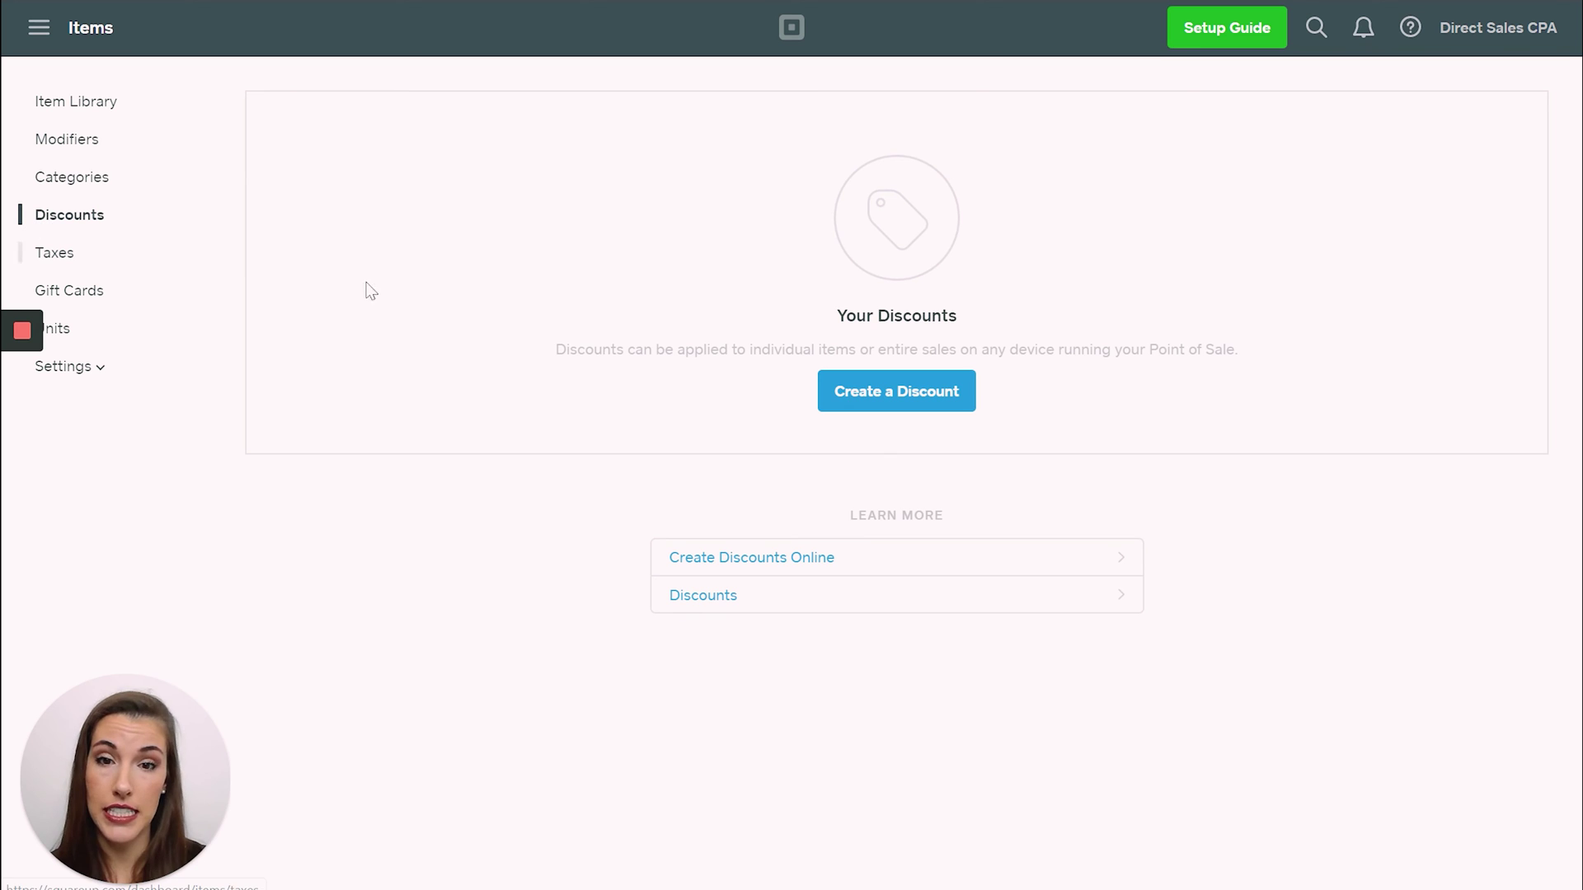
click(872, 393)
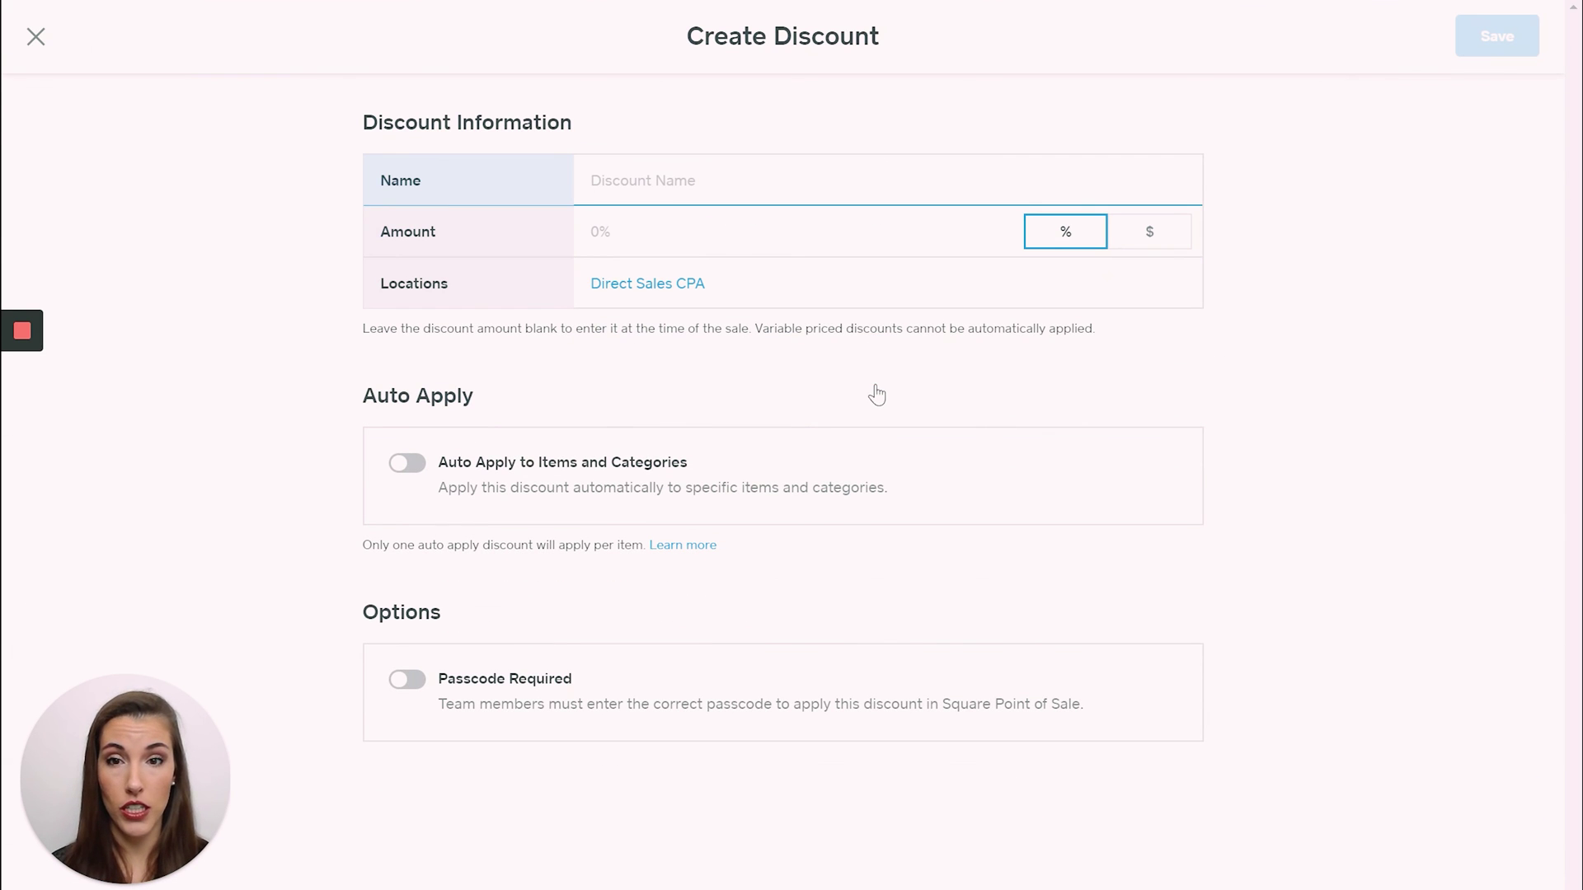
text(15)
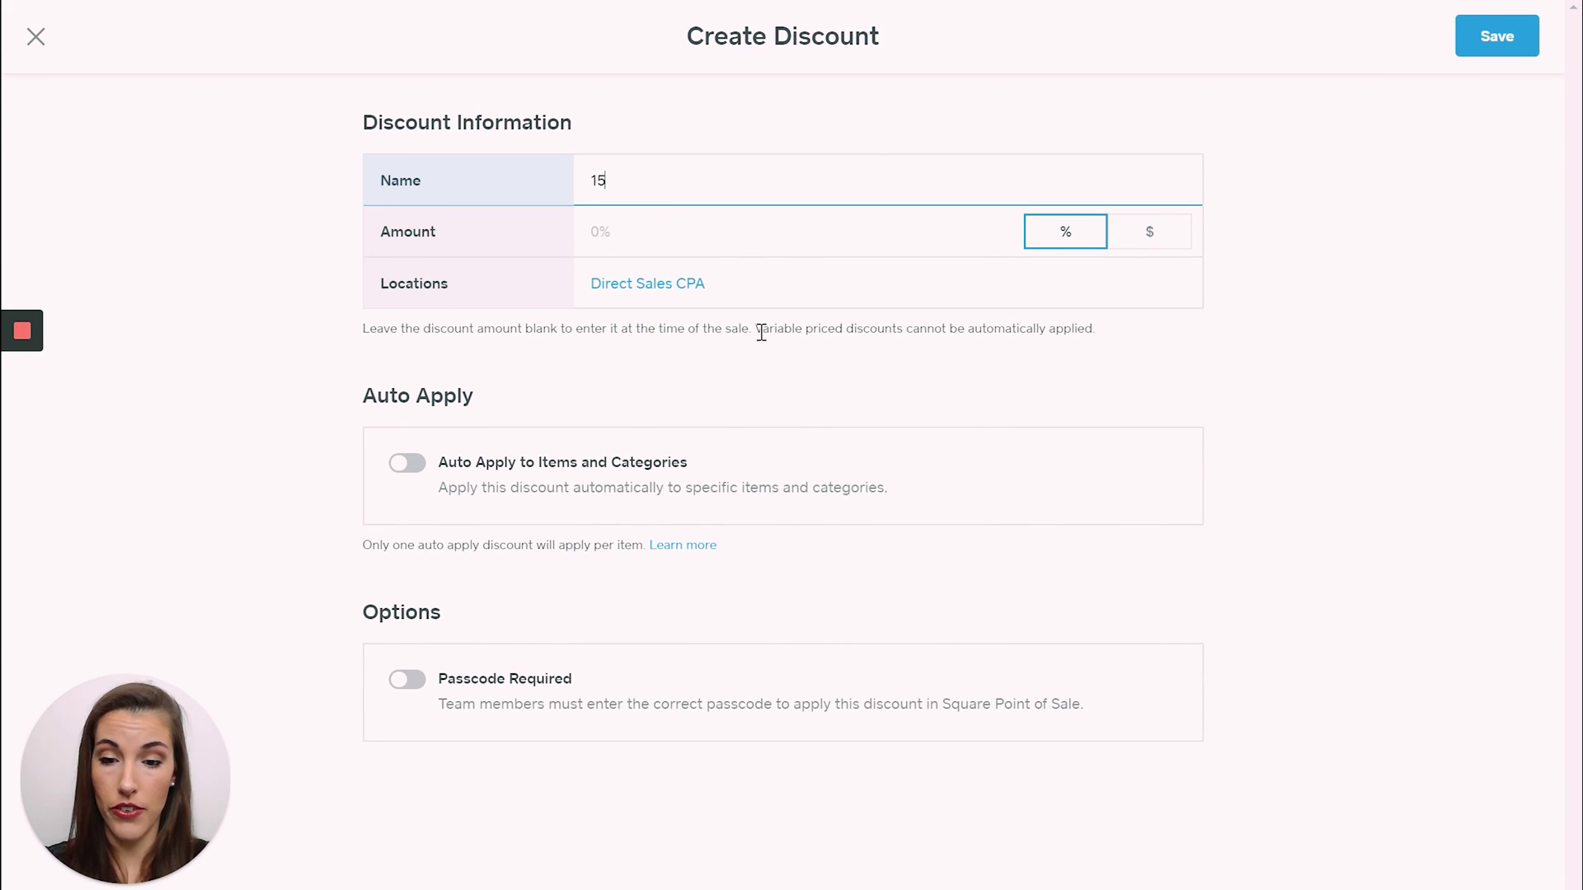
text(% Off Discount)
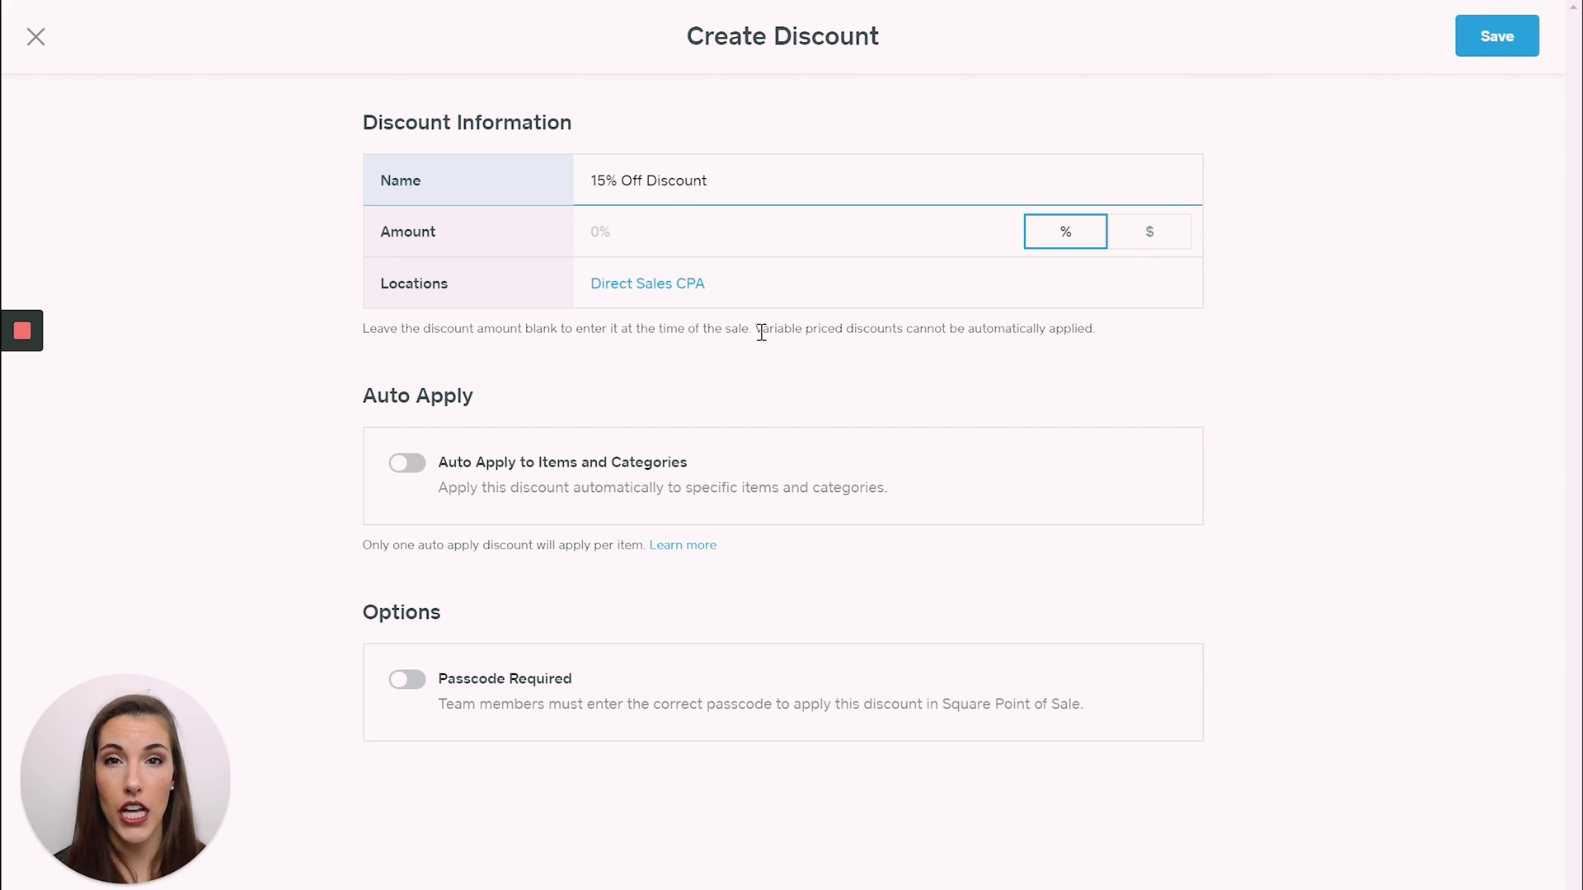
click(634, 238)
text(15)
click(1072, 231)
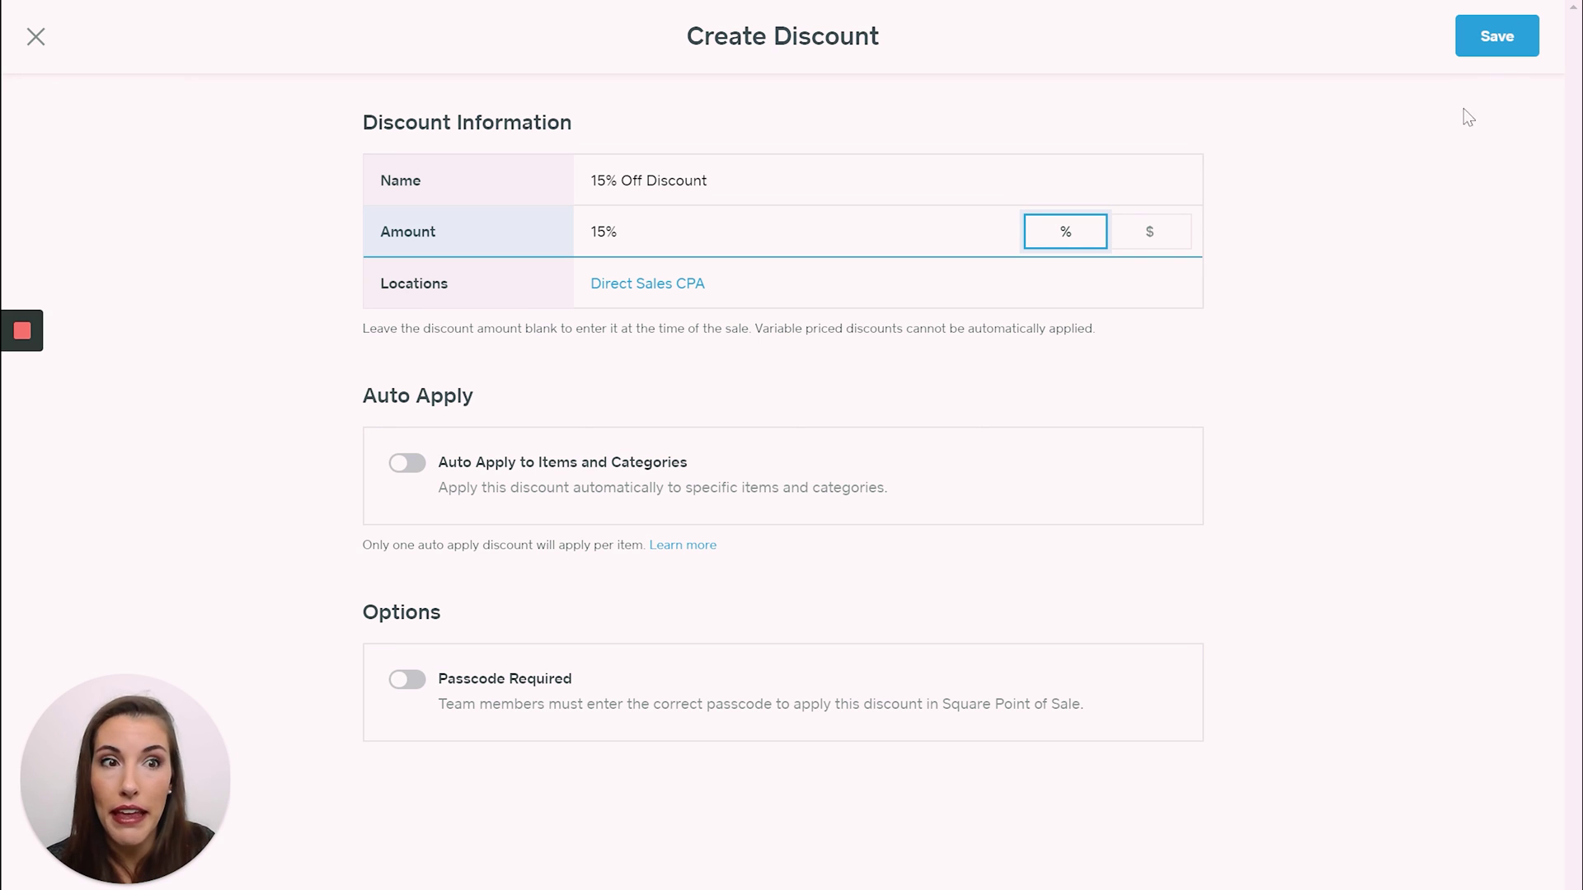
click(1495, 36)
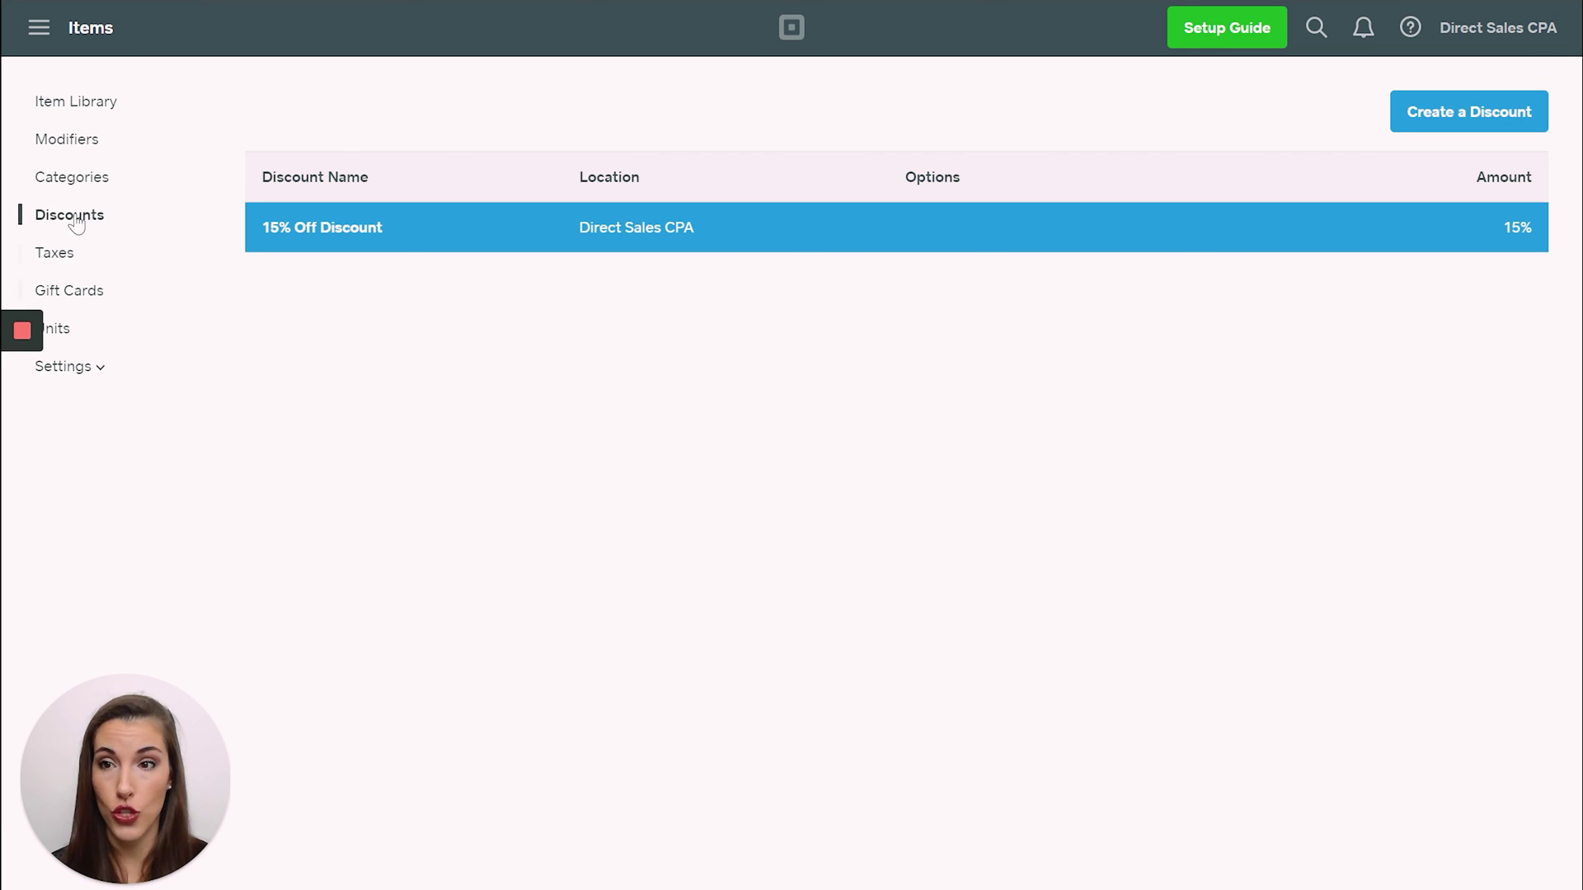
- Open the email notification settings of the Square account
click(41, 28)
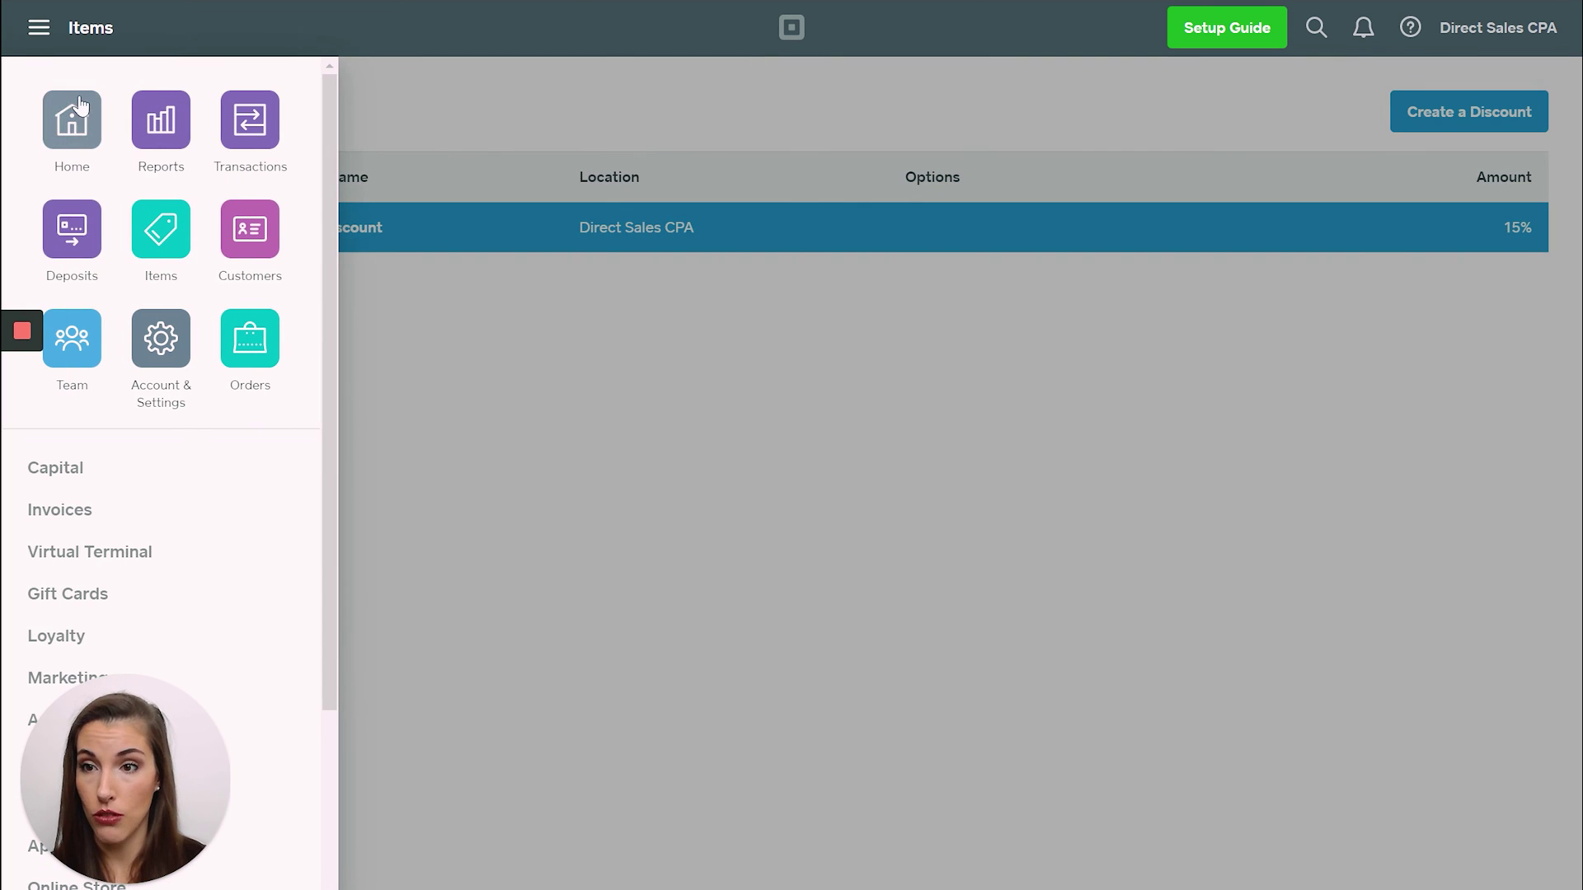
click(161, 339)
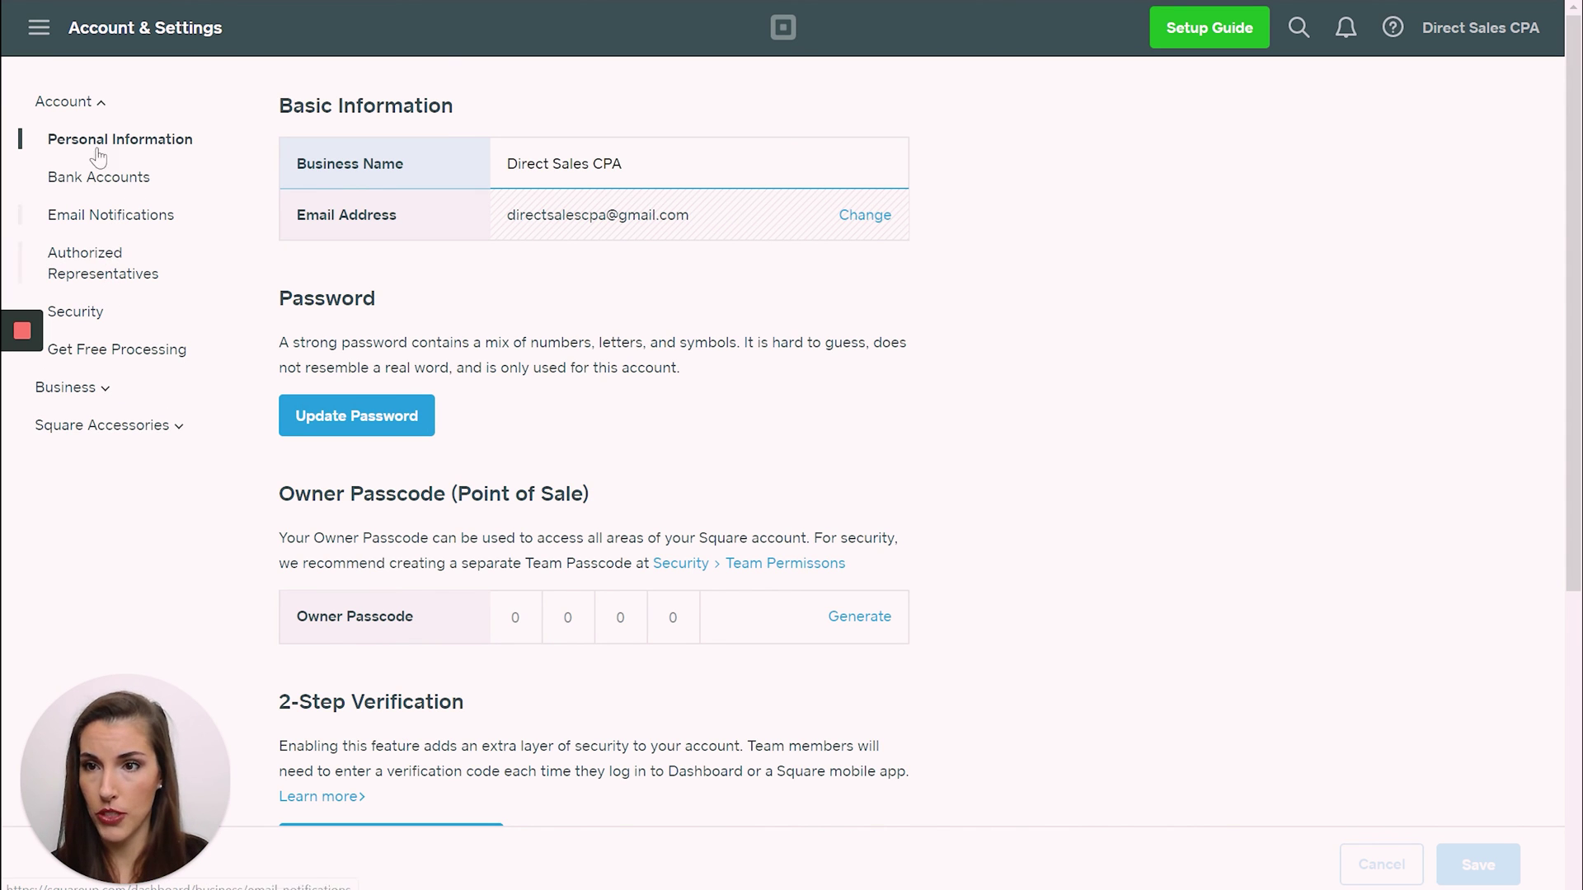
click(39, 27)
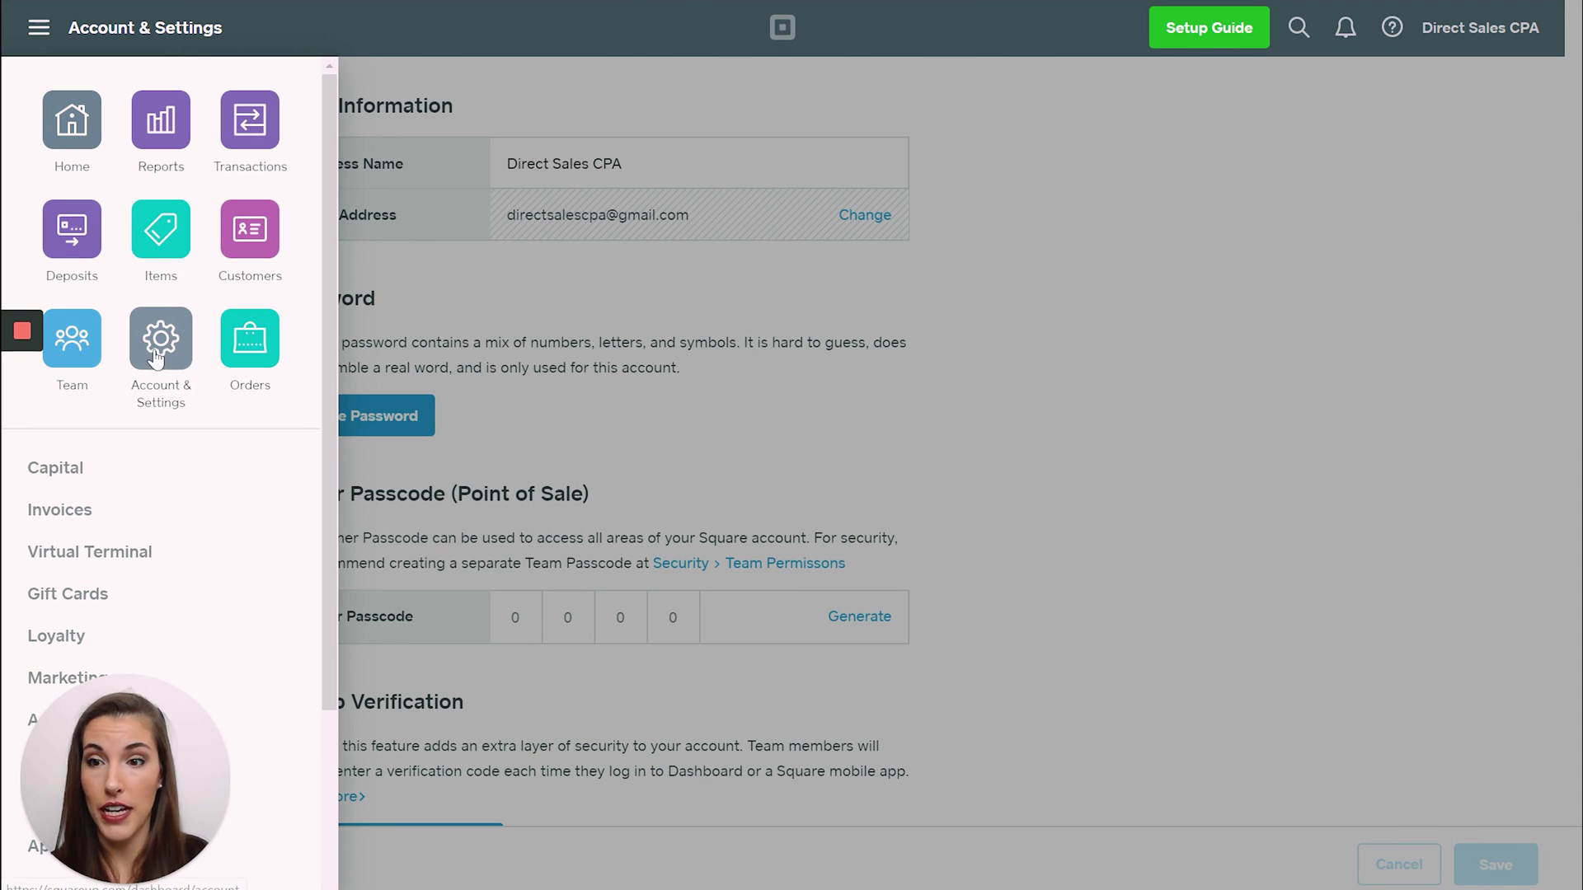
click(587, 298)
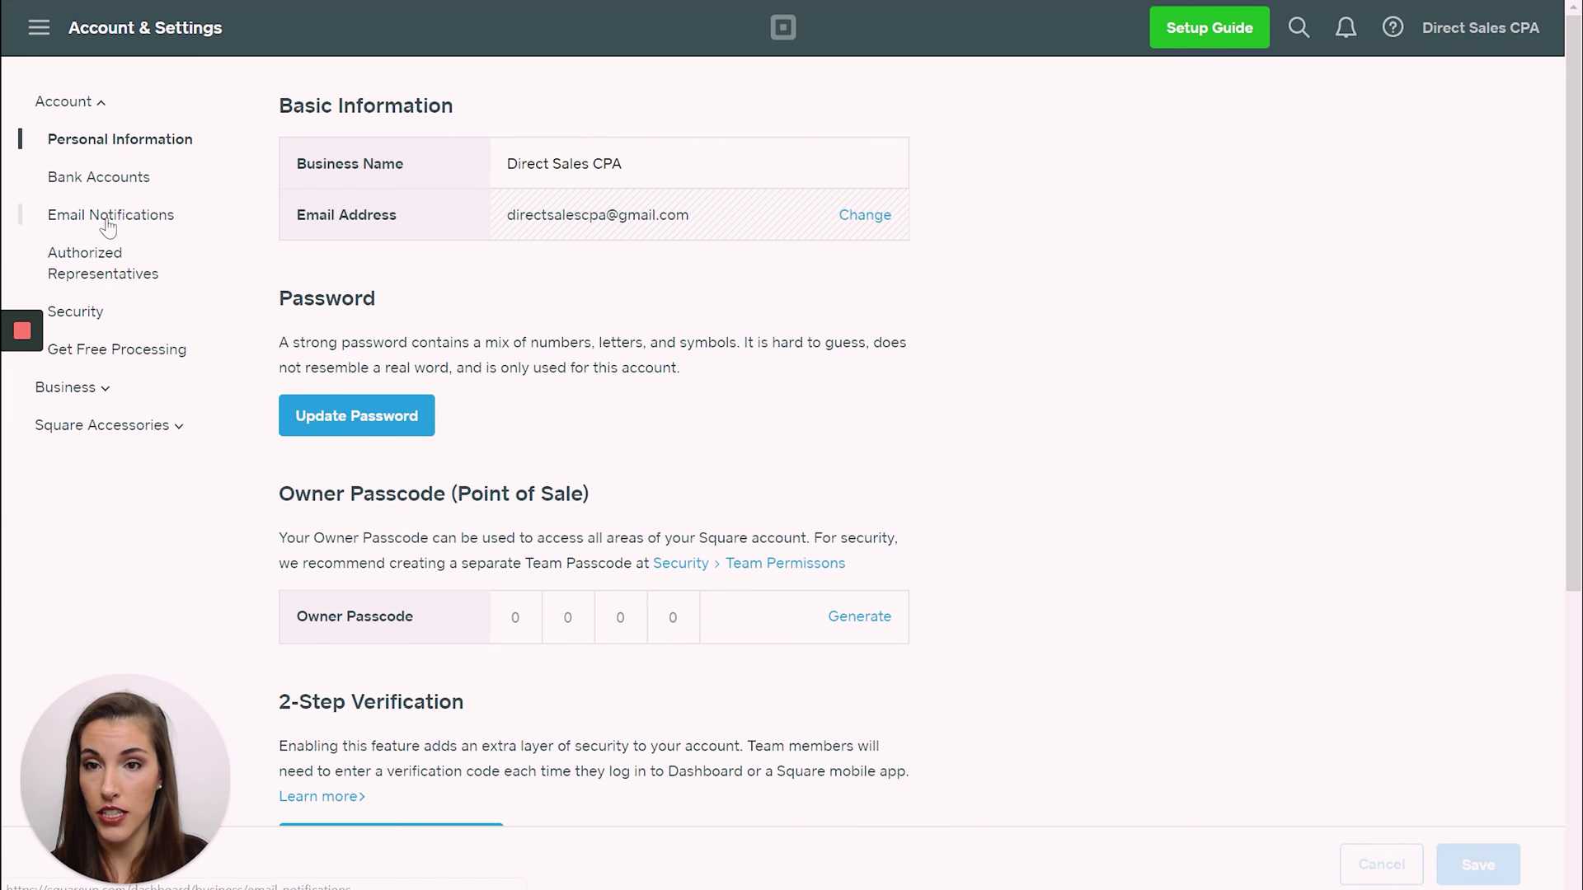
click(110, 217)
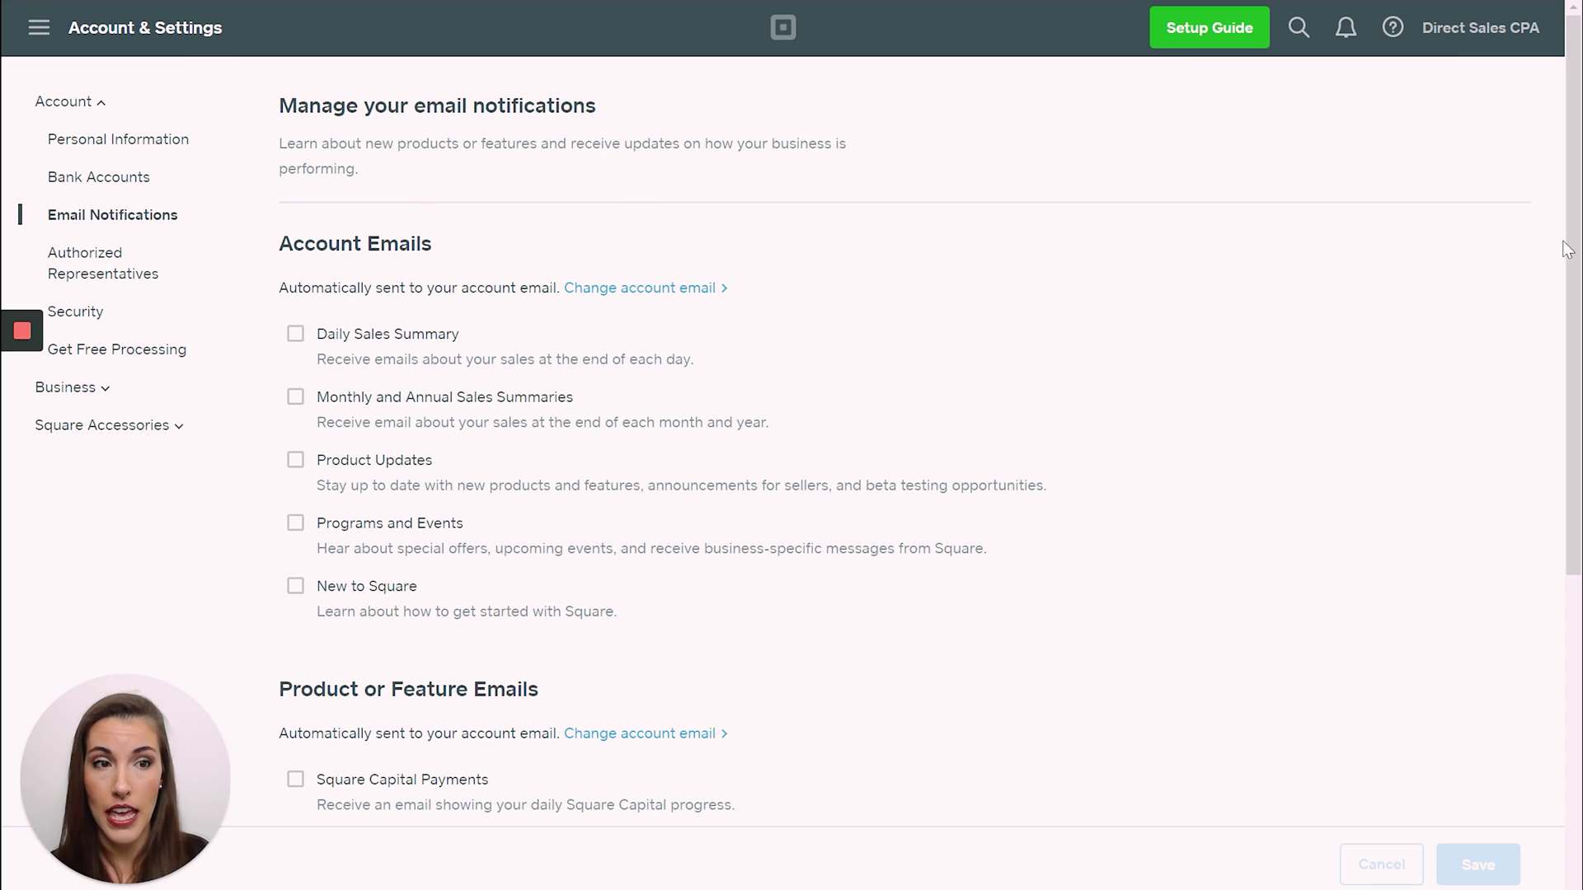
- Enable the daily Inventory Alerts email among the product or feature emails
drag(1571, 238, 1575, 315)
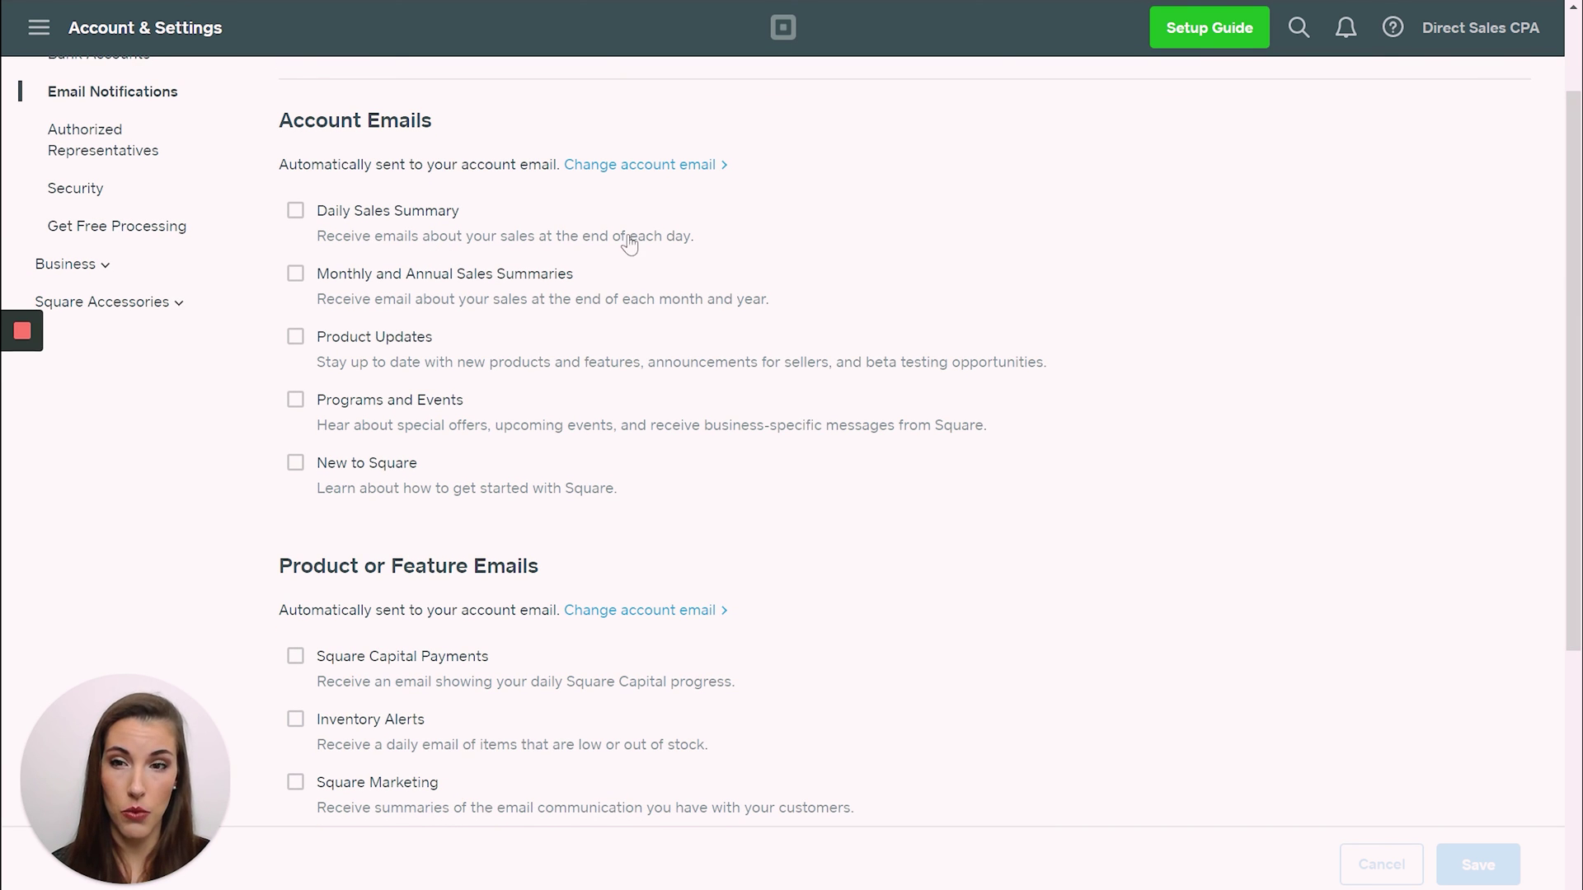
scroll(1575, 265, down, 1)
drag(1575, 266, 1578, 452)
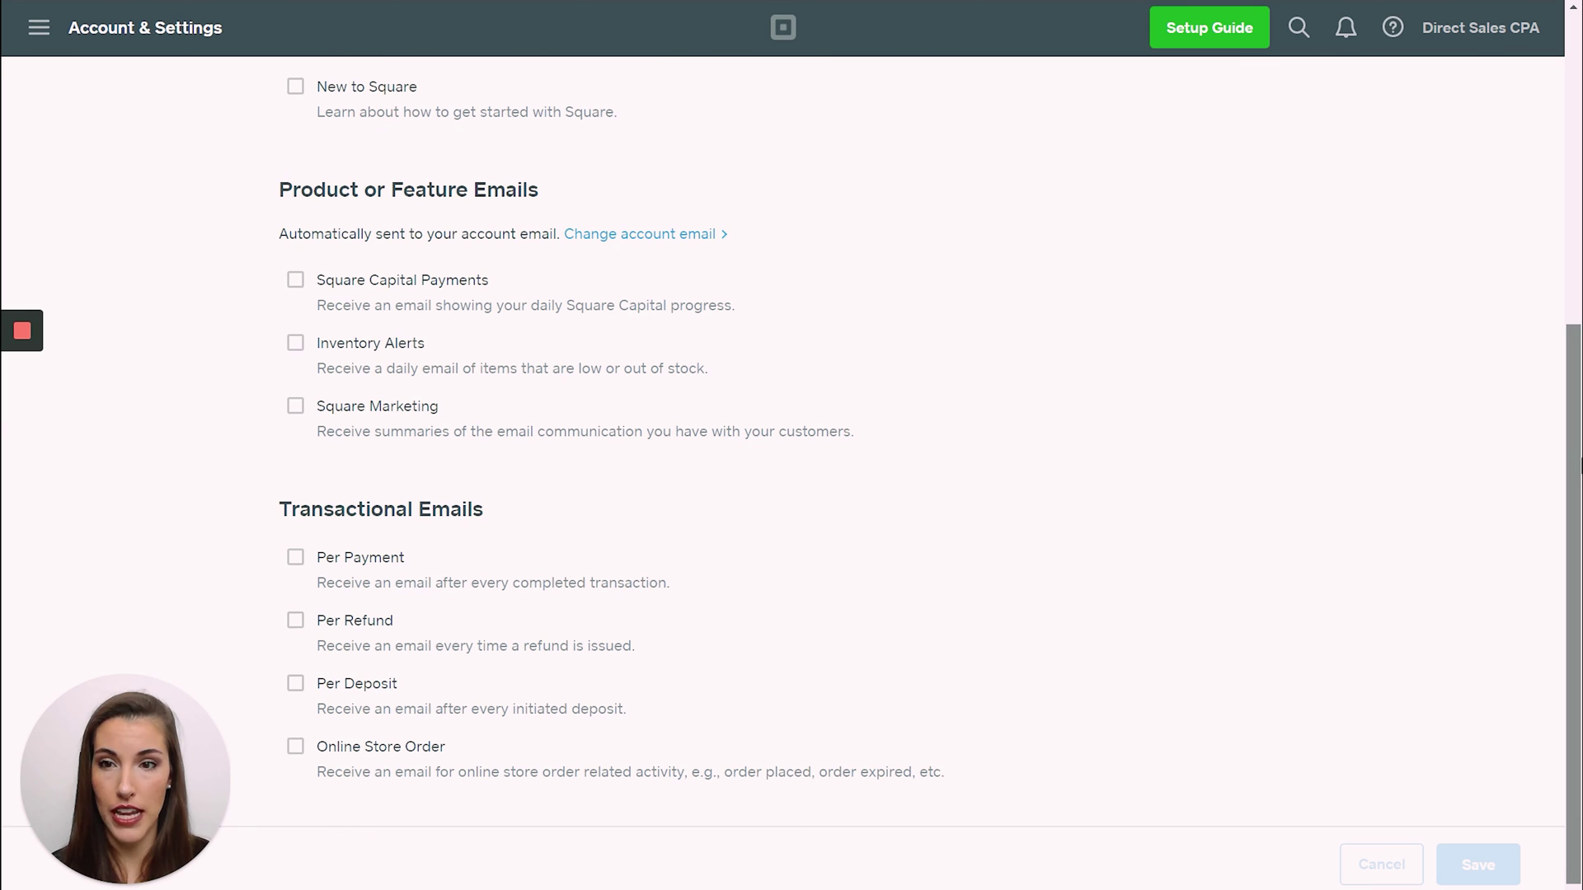
click(295, 345)
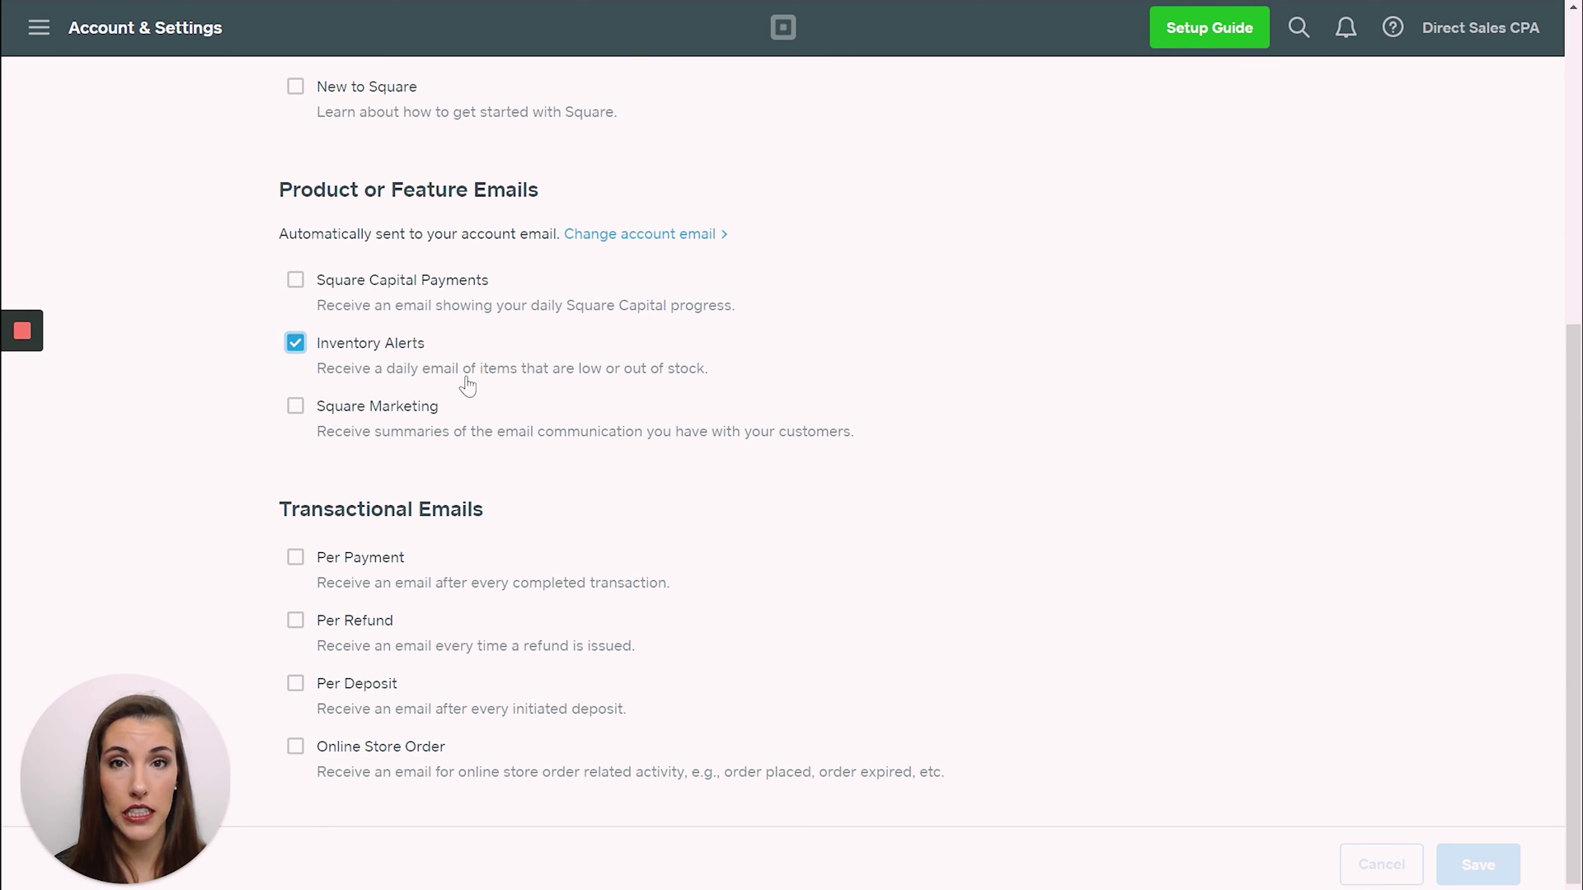